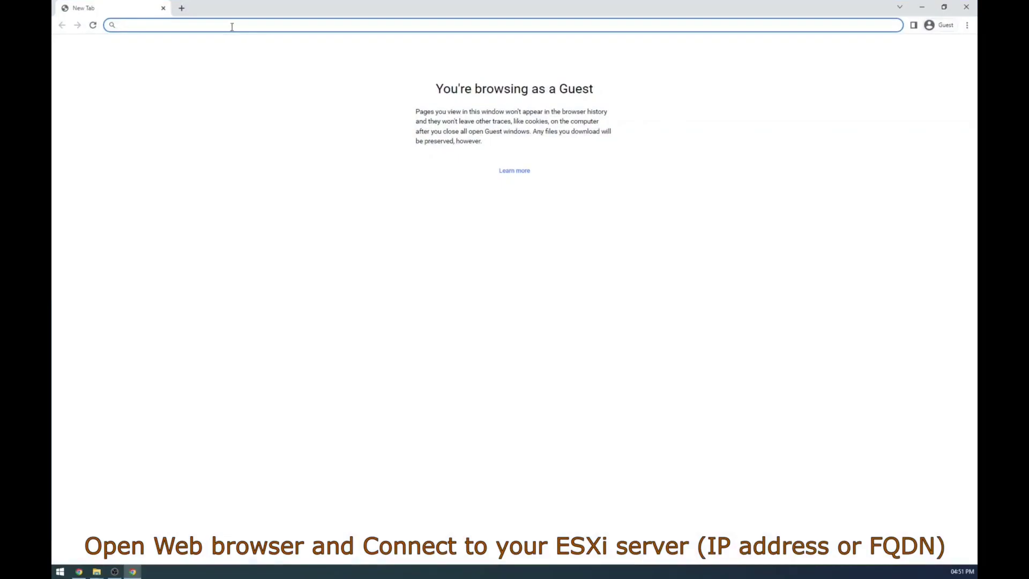
Step: Browse to 192.168.1.50 in Chrome and proceed past the untrusted certificate warning via Advanced
text(192)
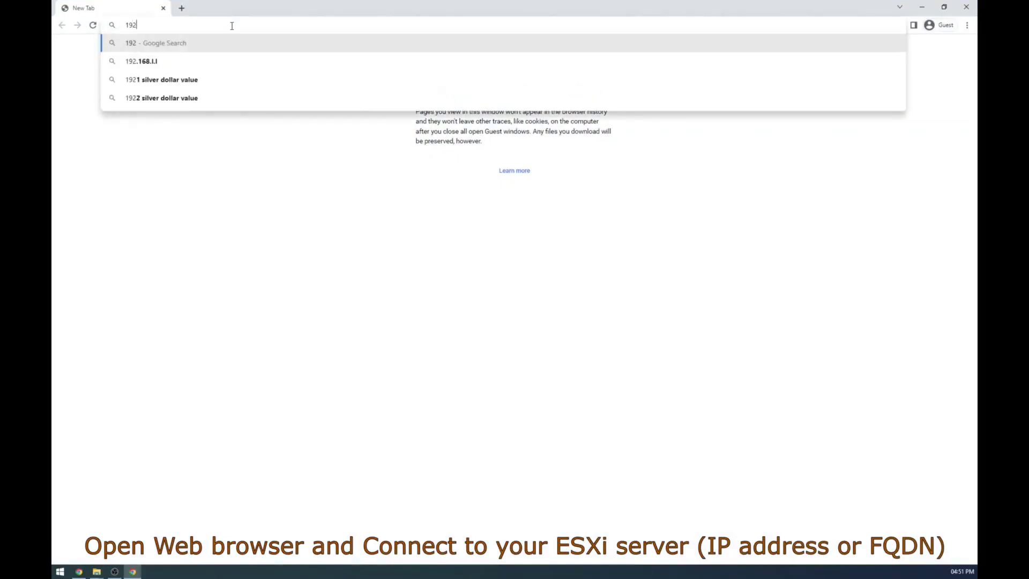
text(.168.)
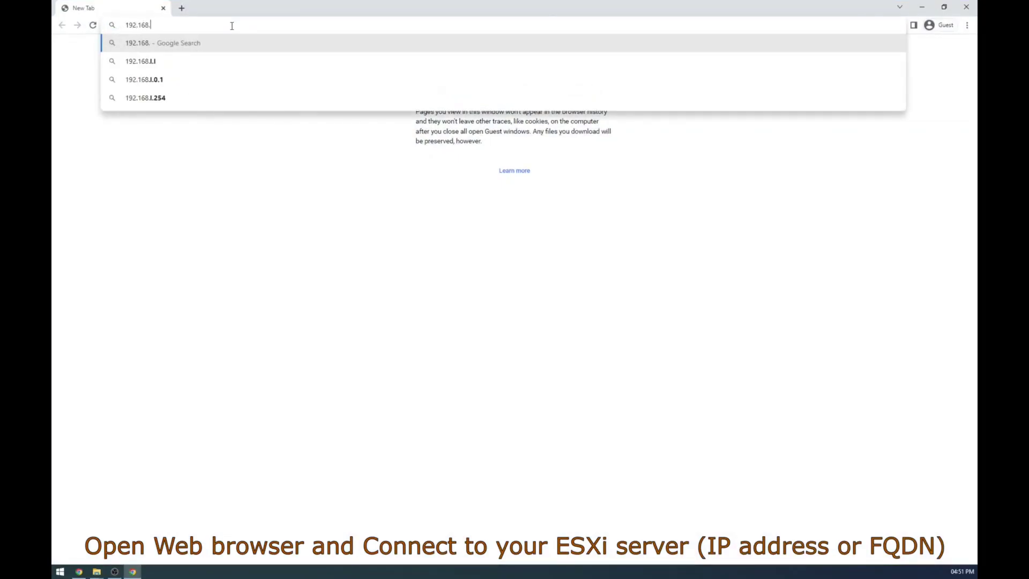
text(1.50)
key(Return)
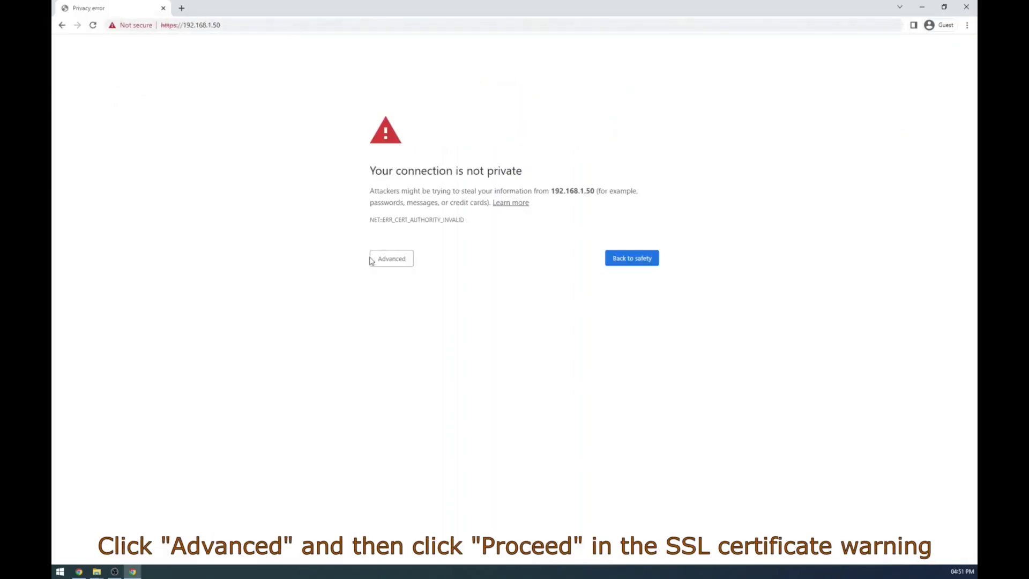
click(375, 260)
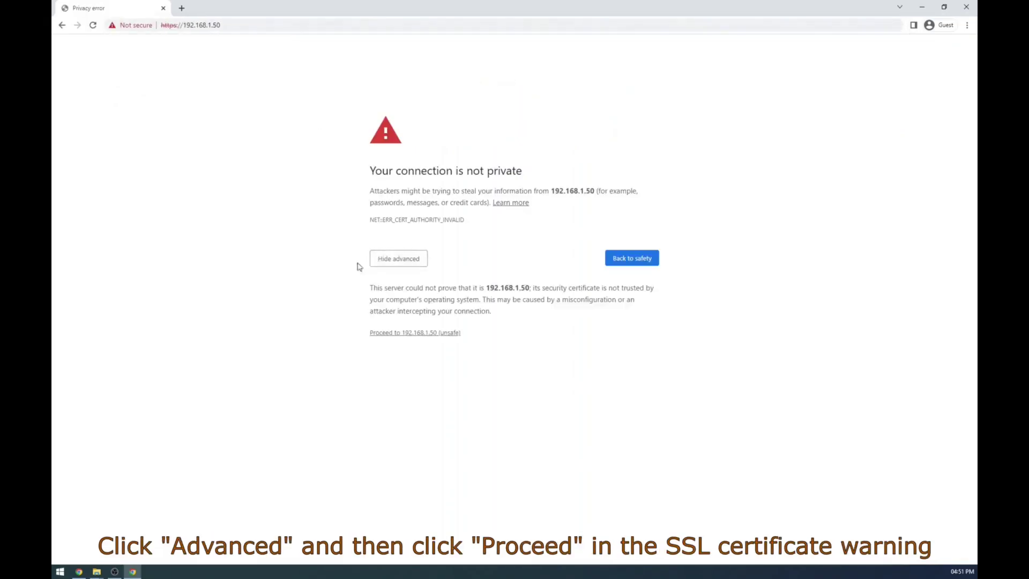
click(386, 333)
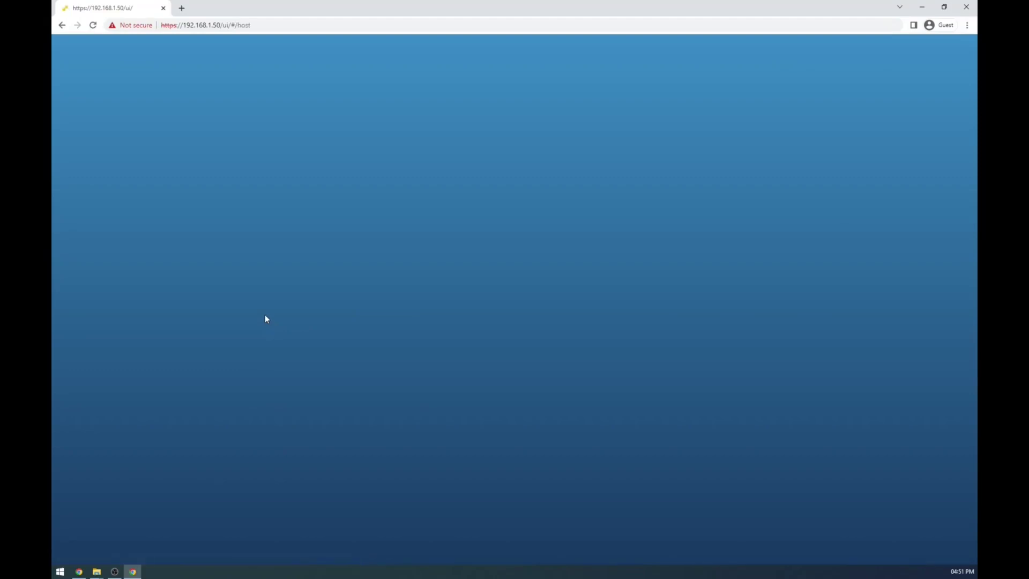
Step: Log in to the ESXi host as root with the account password
click(191, 199)
text(root)
key(Tab)
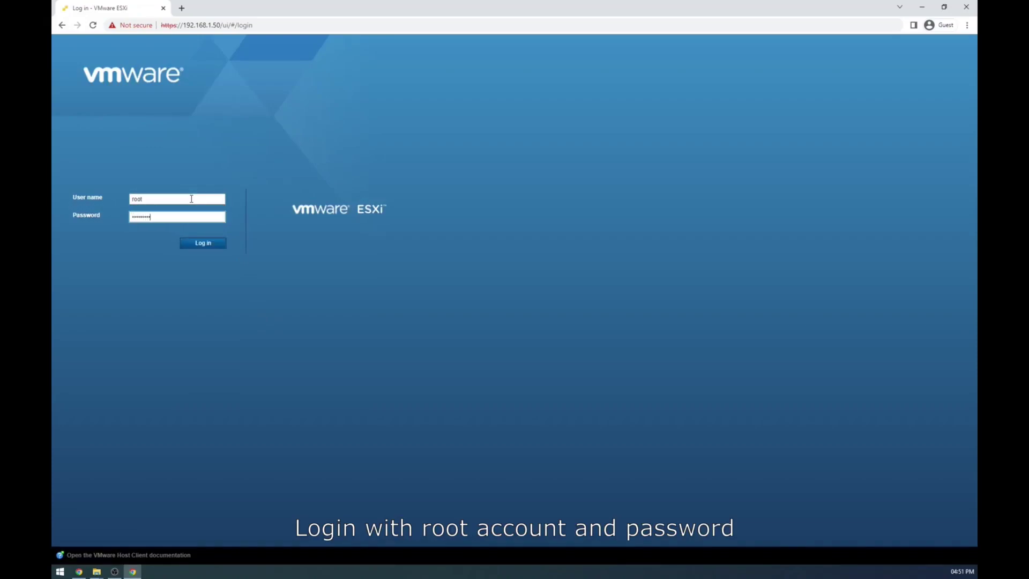
key(Return)
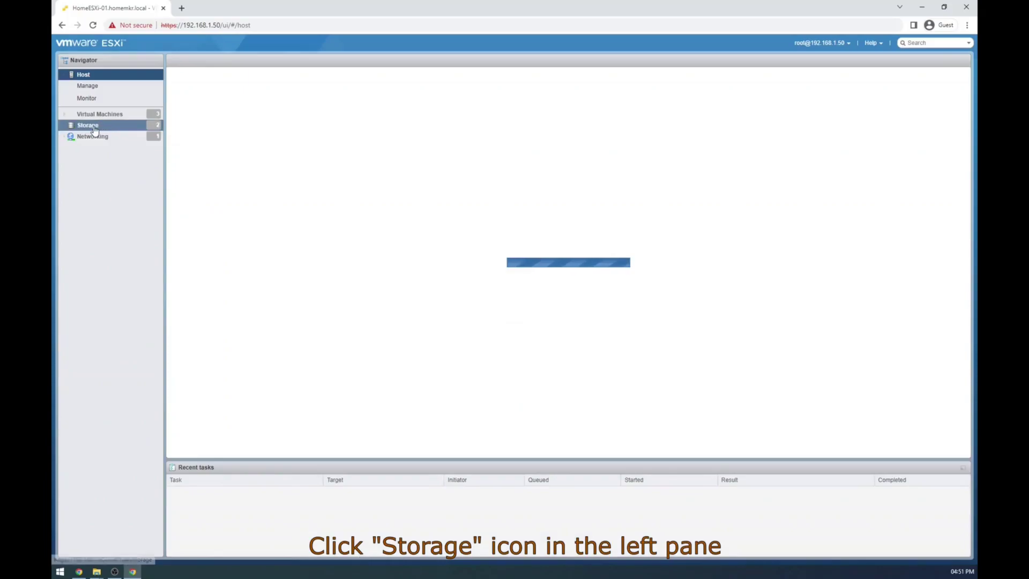
Step: Open the datastore browser from Storage and navigate to LocalStore-02's ISO's folder
click(94, 127)
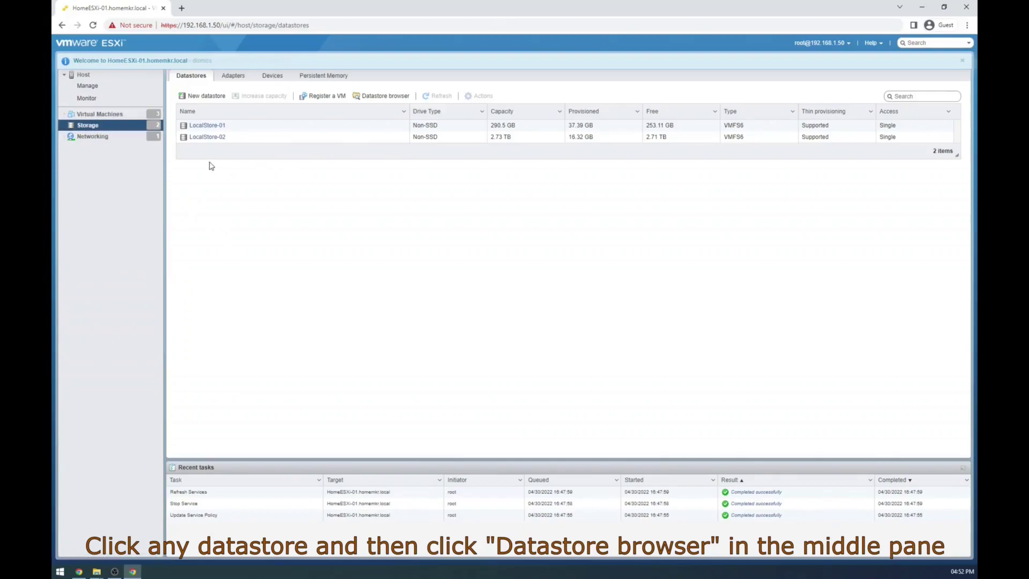
click(208, 125)
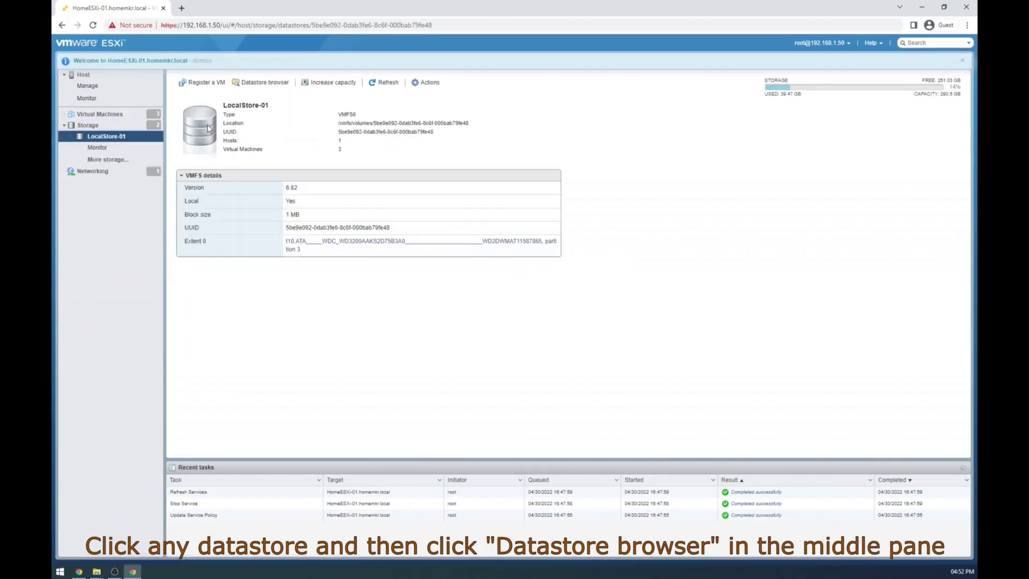
click(259, 83)
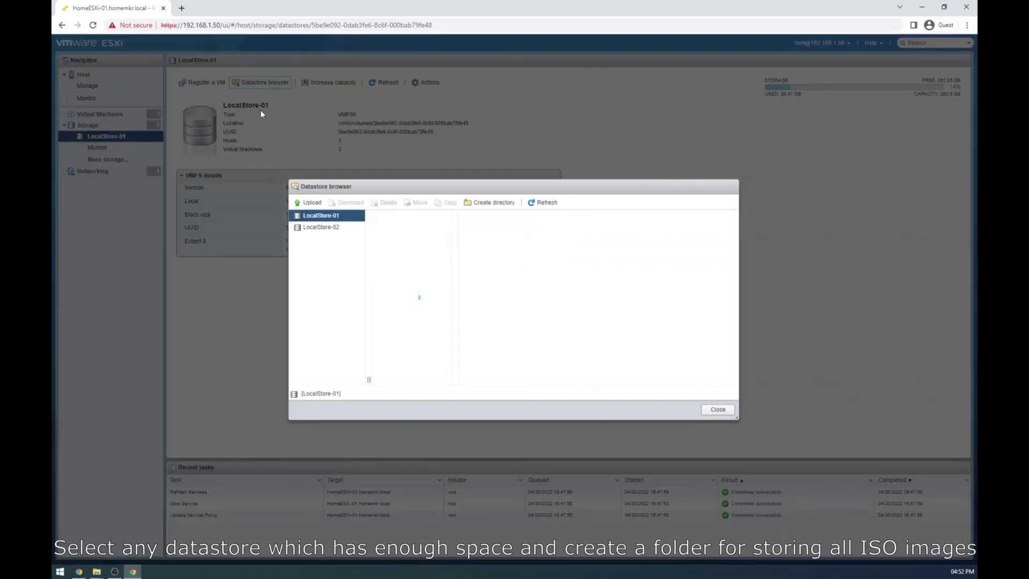
click(332, 233)
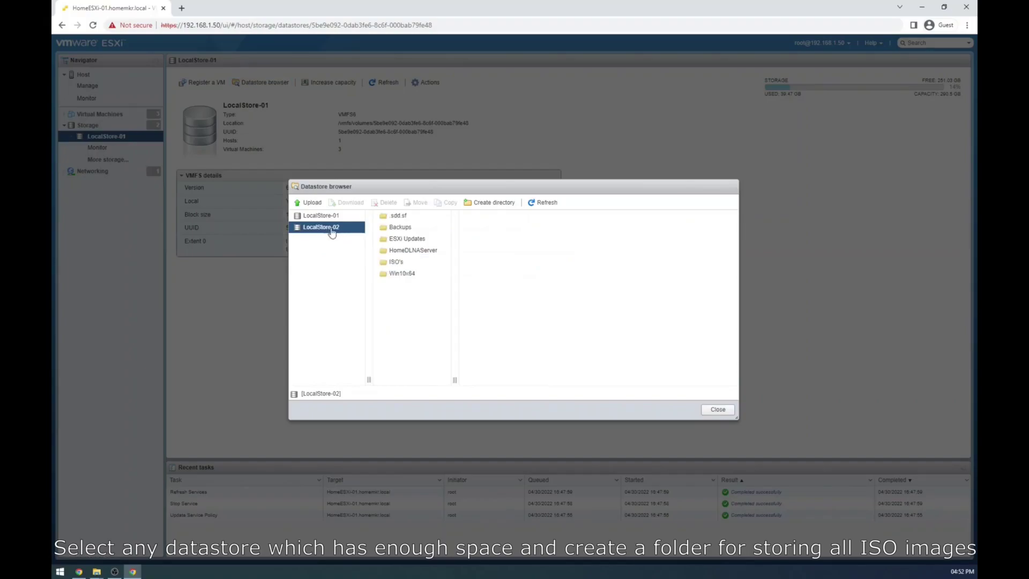
click(388, 266)
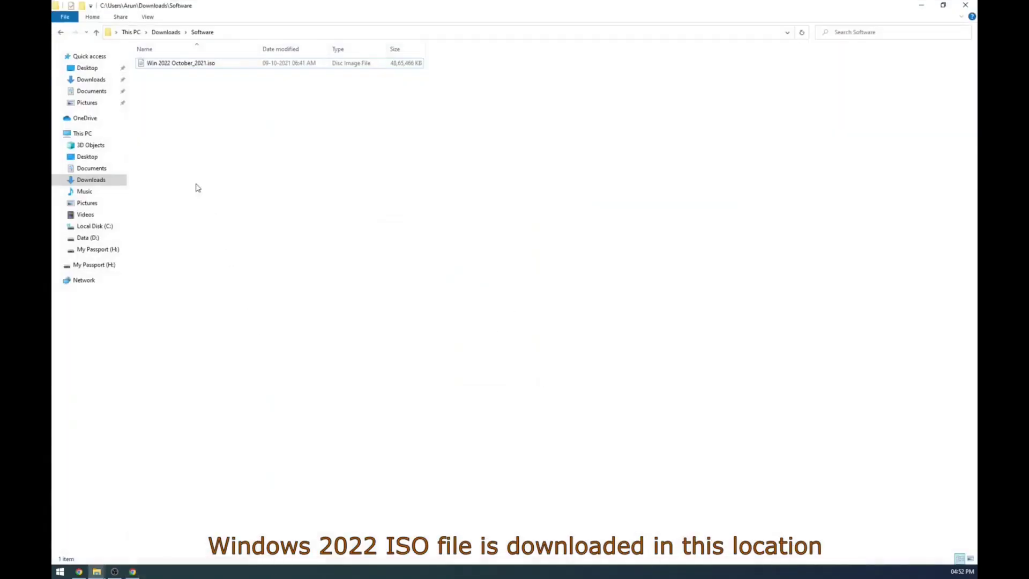
click(174, 64)
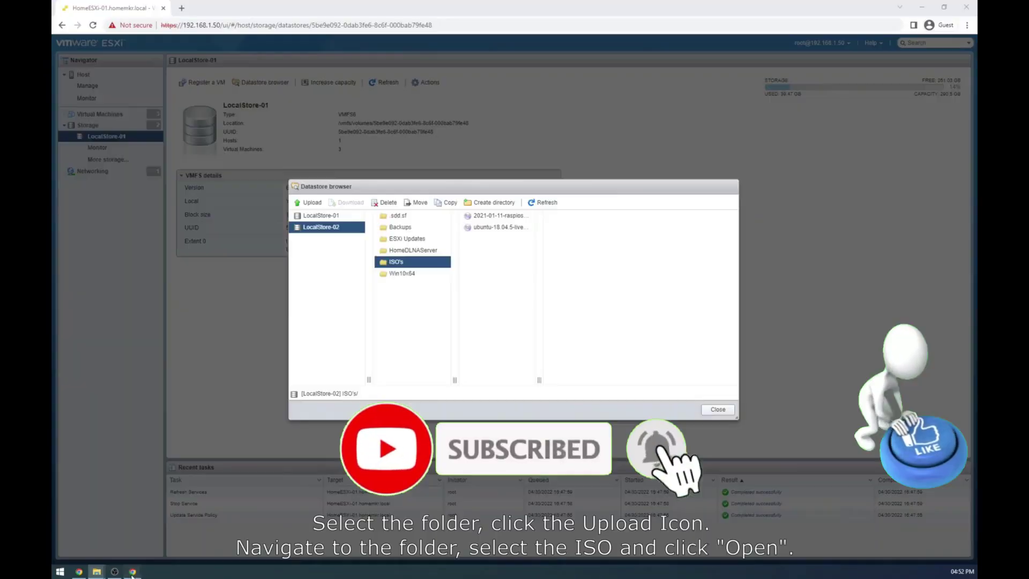
Step: Upload Win 2022 October_2021.iso from Downloads > Software, verify its 4.64 GB size, and close the browser
click(308, 202)
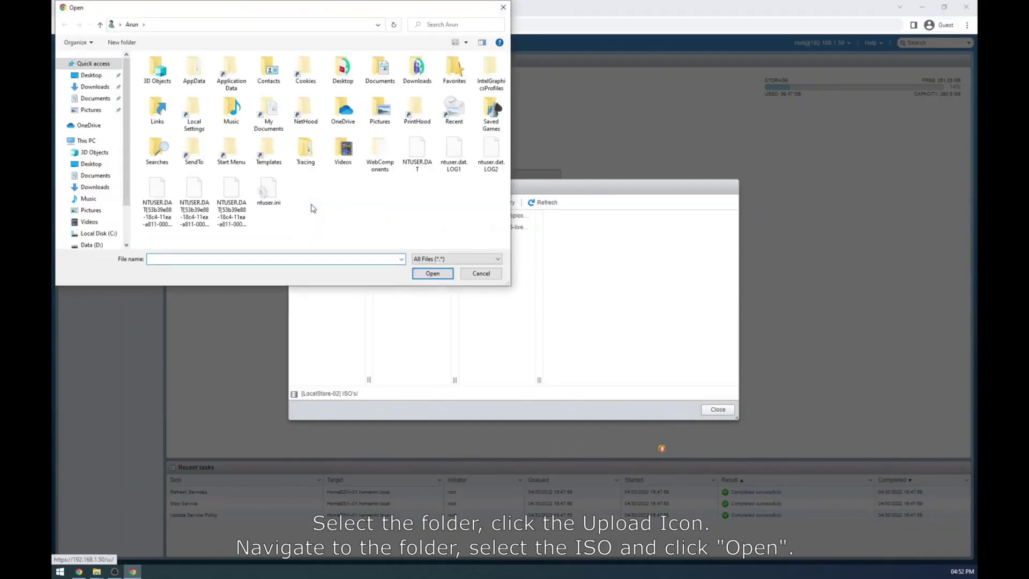
click(93, 89)
double_click(170, 87)
click(175, 71)
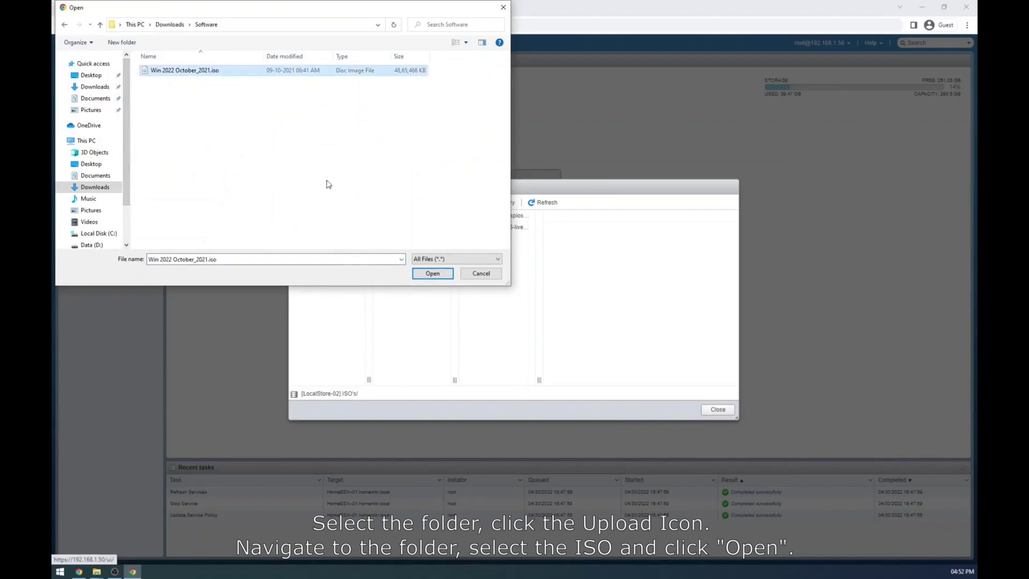
click(432, 273)
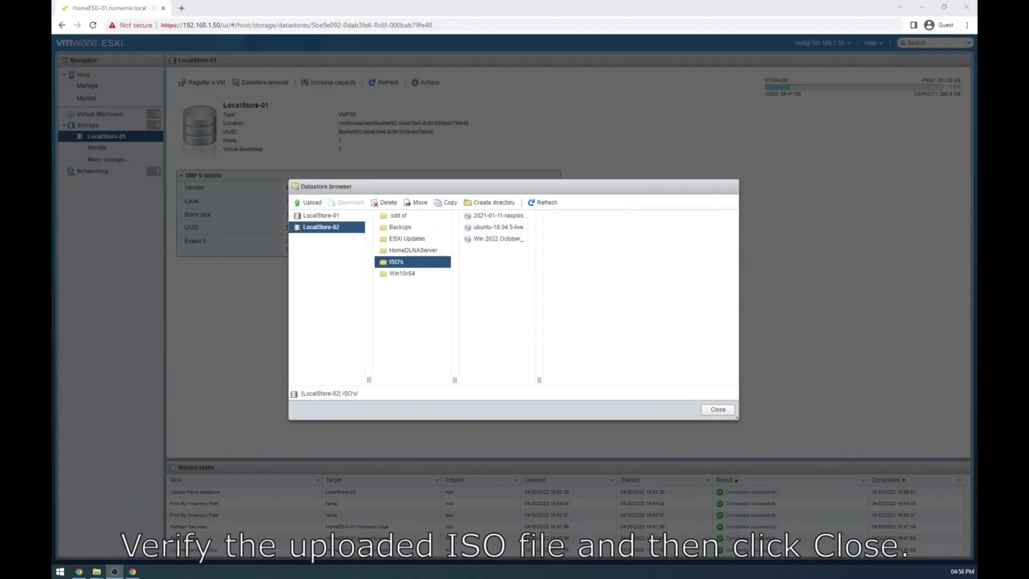
click(494, 241)
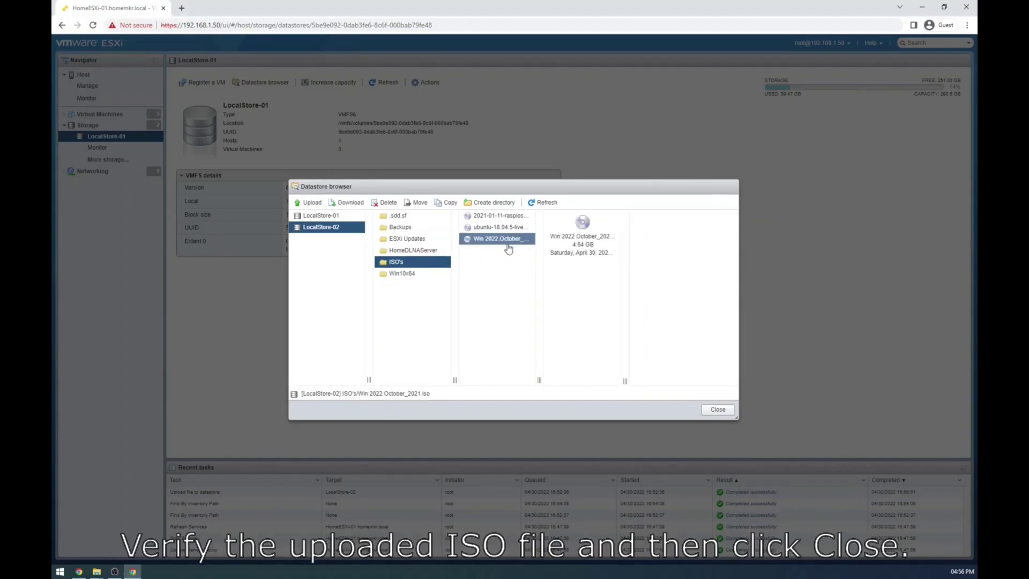
click(718, 410)
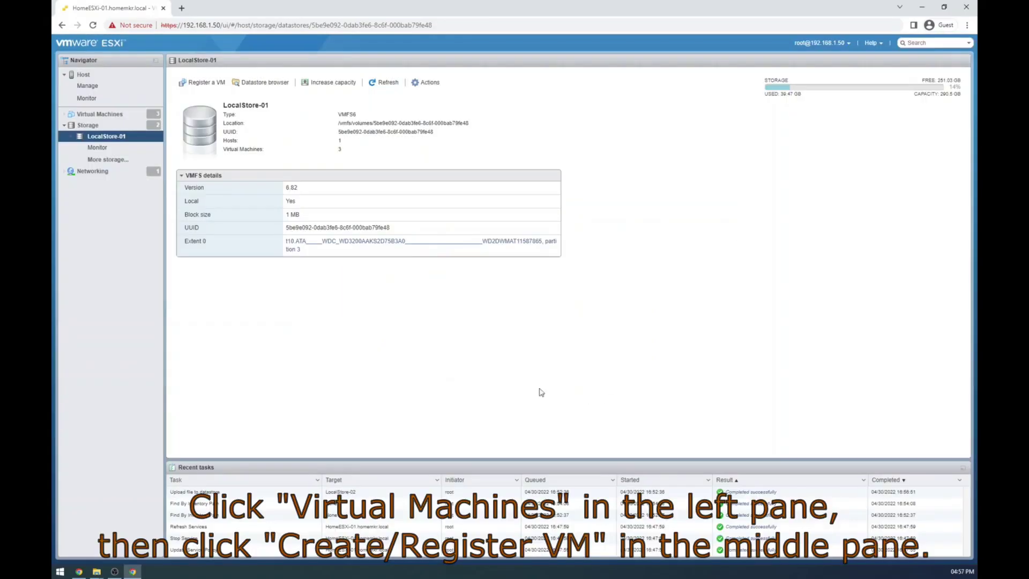
Step: Under Virtual Machines, choose Create / Register VM > Create a new virtual machine and continue
click(116, 115)
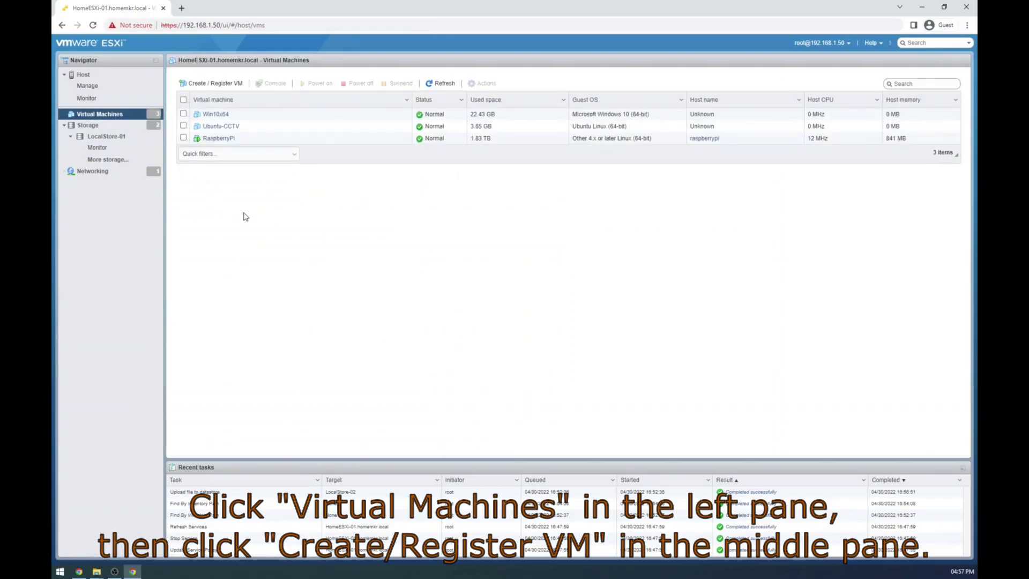
click(216, 83)
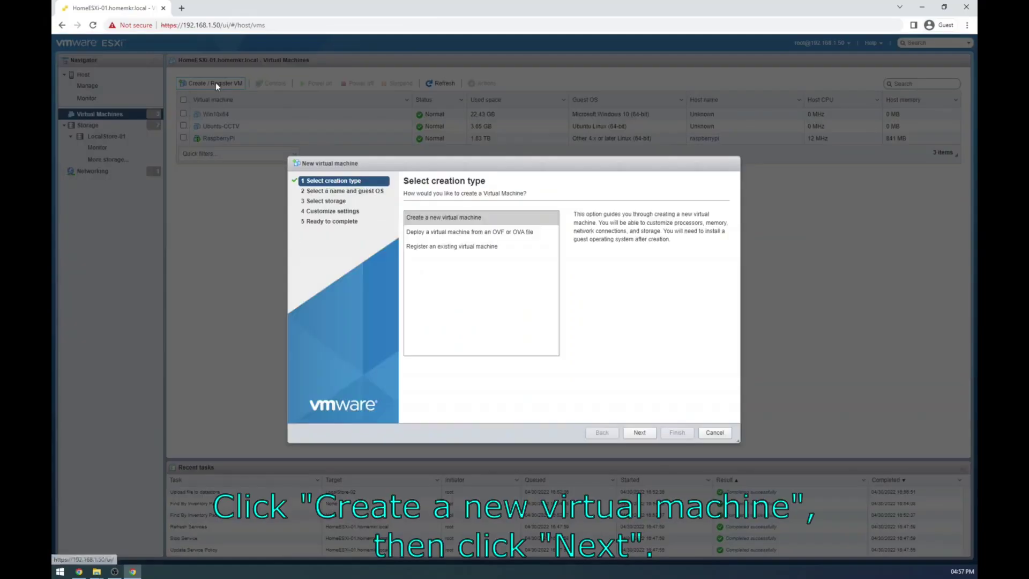
click(464, 219)
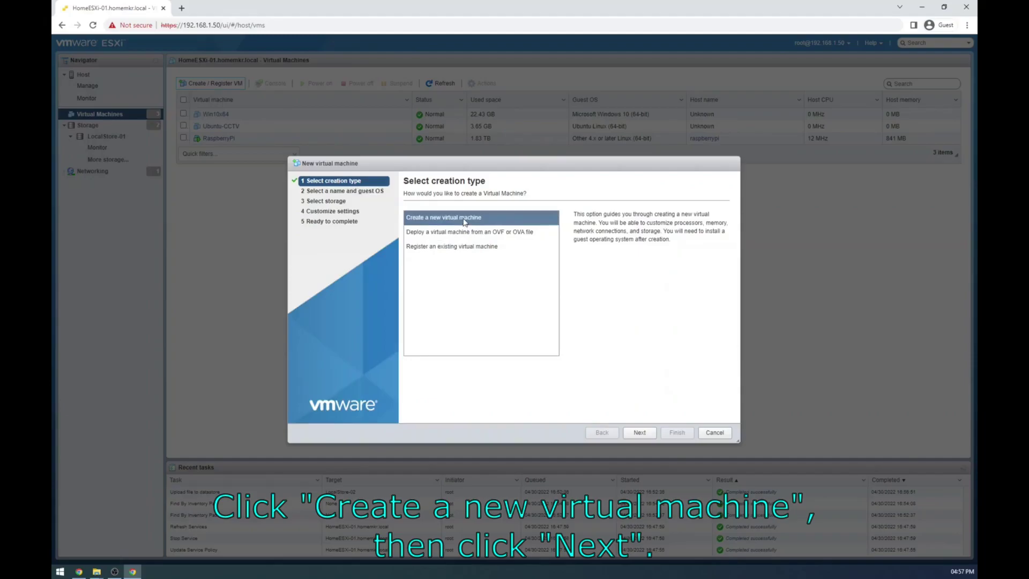
click(635, 434)
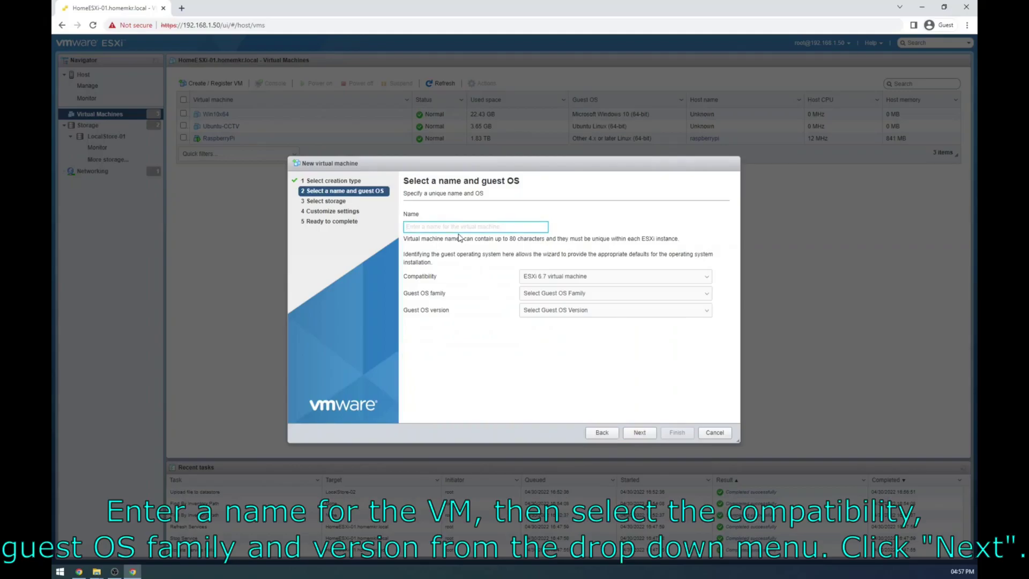
Step: Name the VM Win2022 with ESXi 6.7 U2 compatibility and Windows Server 2016 or later (64-bit)
text(Win)
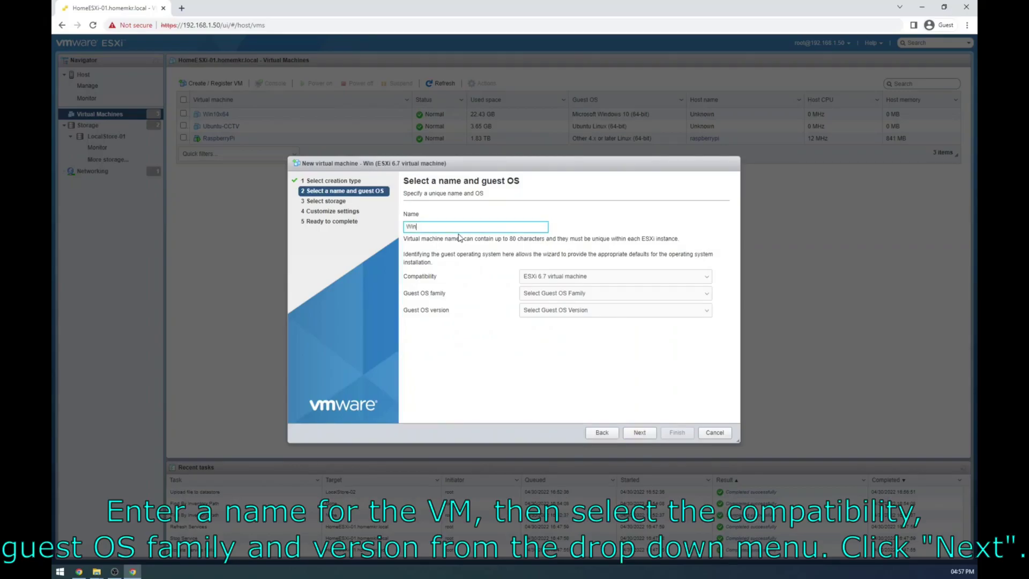
text(2022)
click(561, 276)
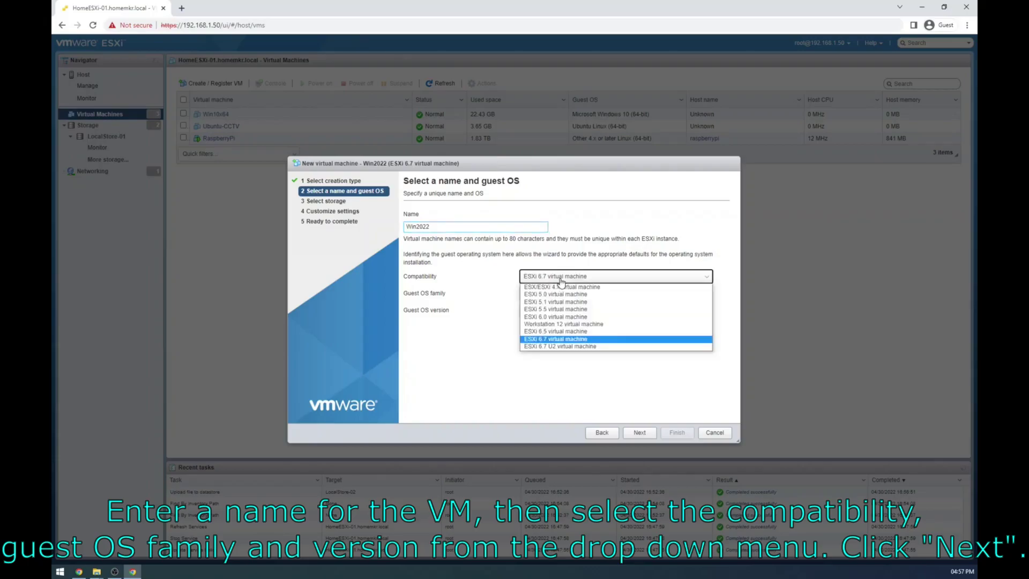
click(558, 348)
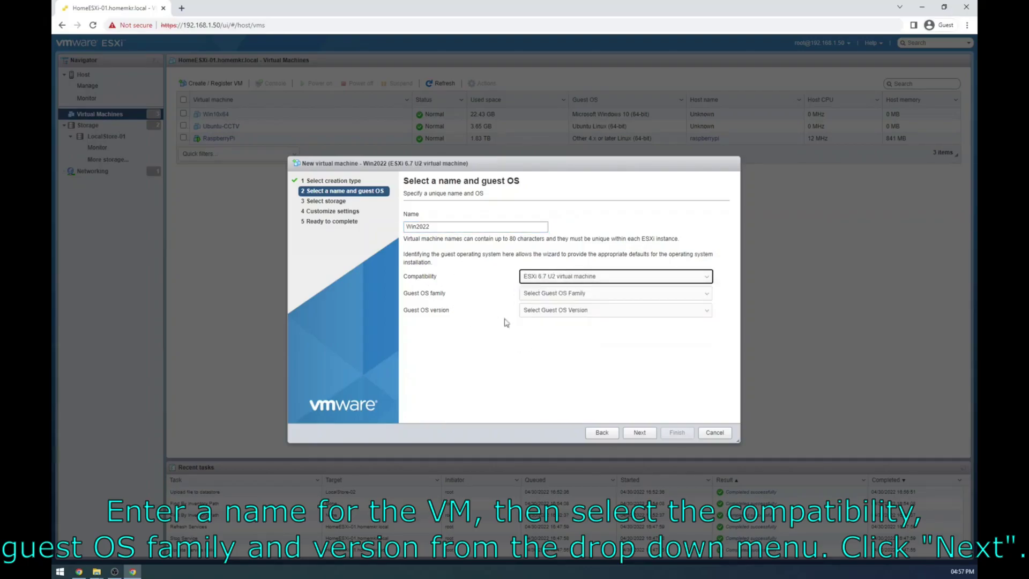
click(555, 294)
click(550, 335)
click(549, 312)
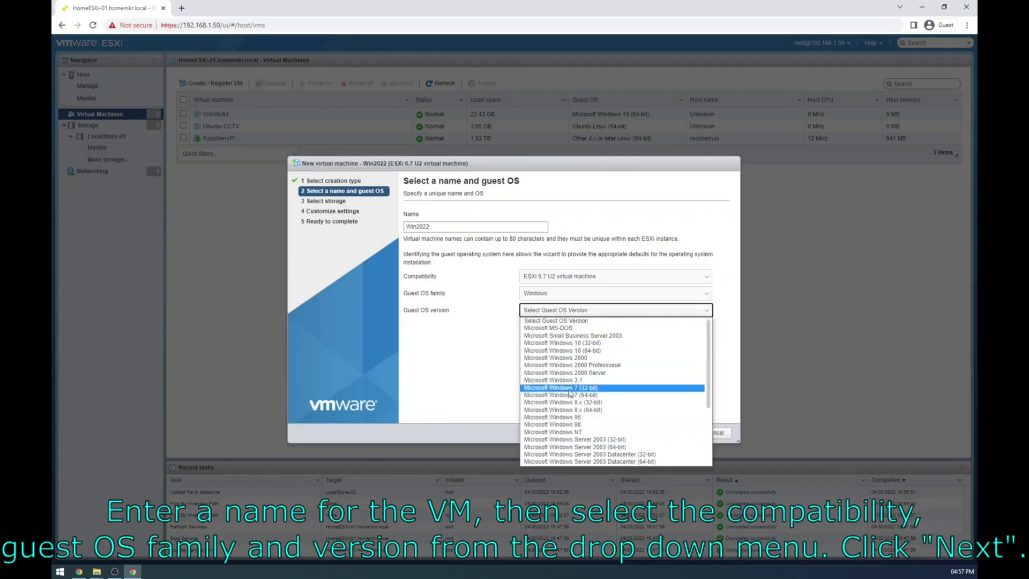
scroll(570, 398, down, 3)
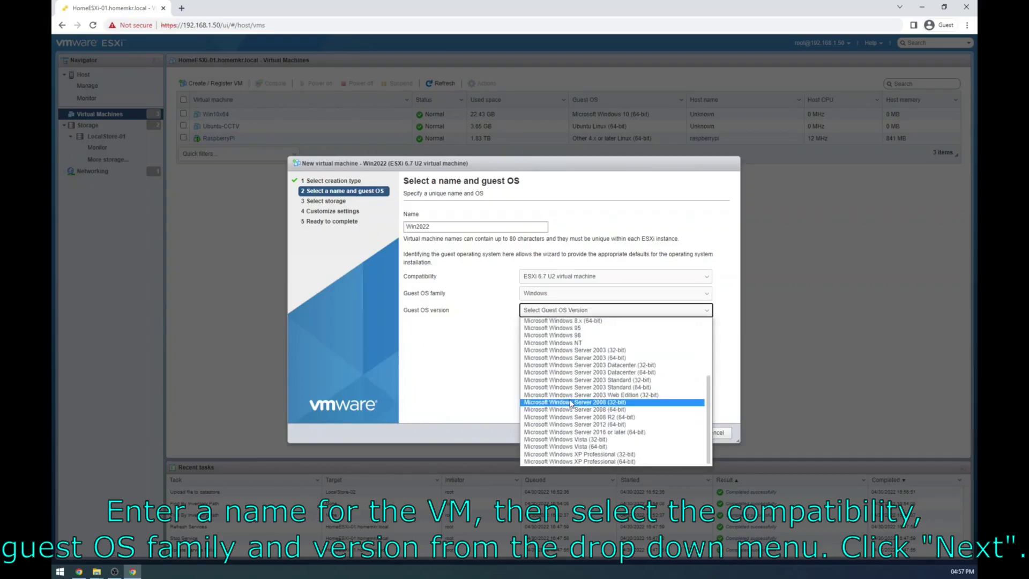
click(579, 432)
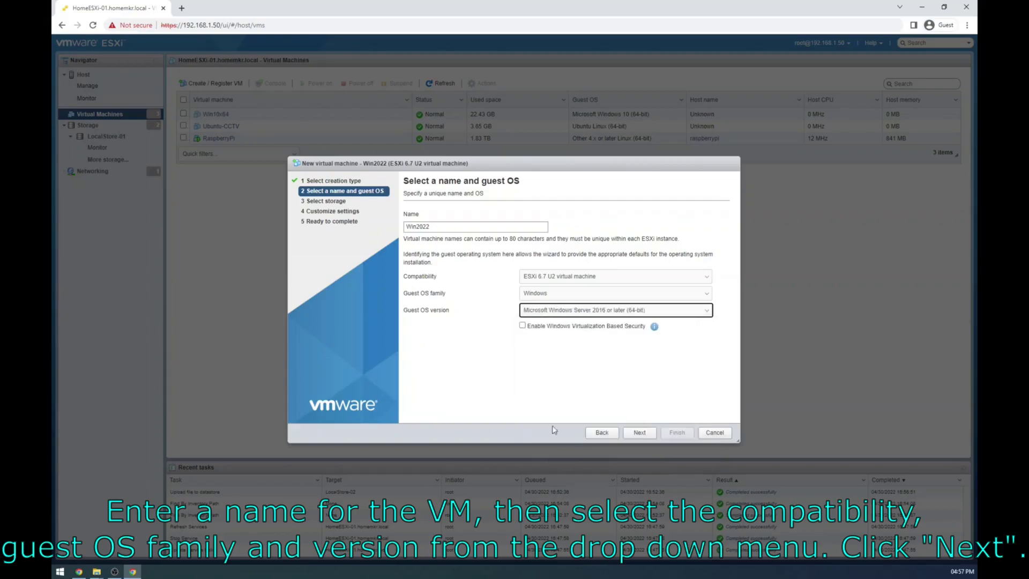
Step: Advance the wizard, keeping LocalStore-01 as the datastore, to the Customize settings step
click(637, 434)
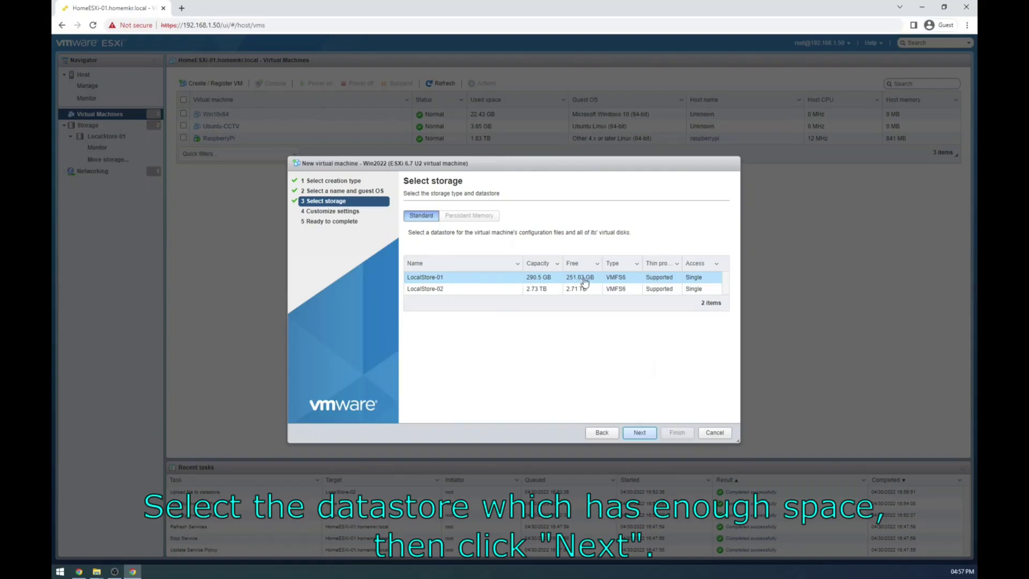
click(639, 433)
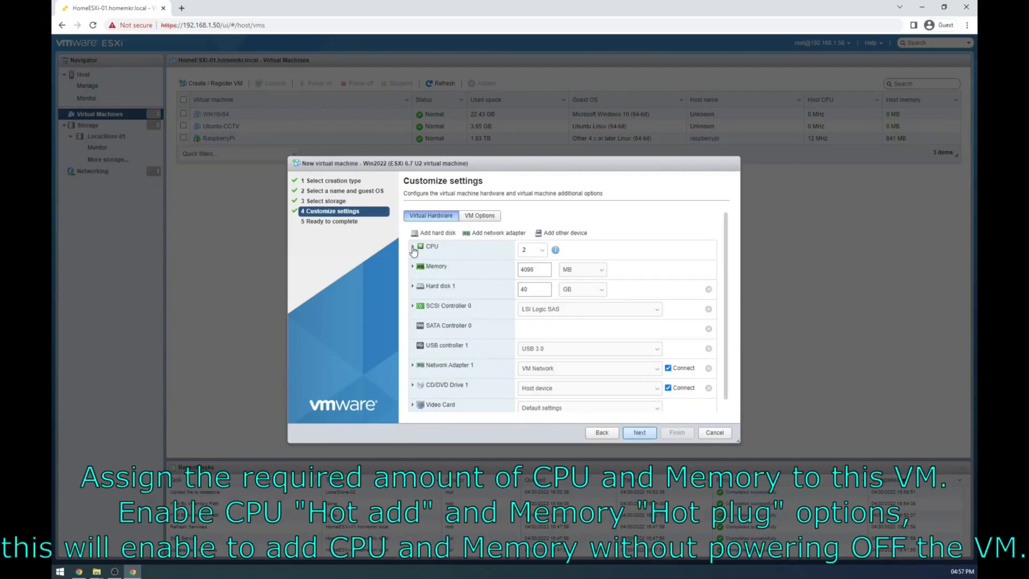
Step: Keep 2 CPUs, enable CPU Hot Add, and confirm Memory Hot Plug is enabled for 4096 MB
click(413, 249)
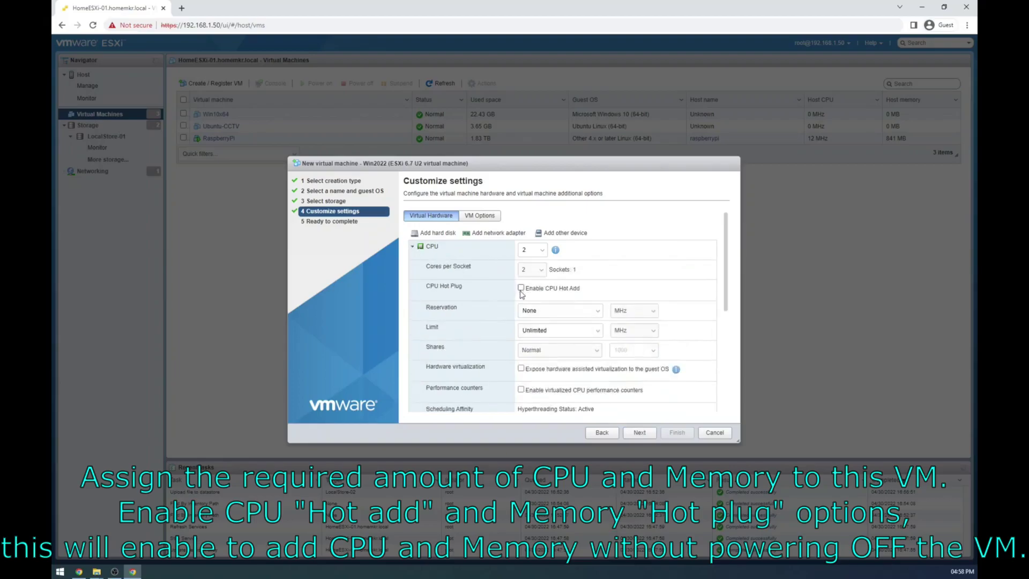
click(543, 252)
click(542, 257)
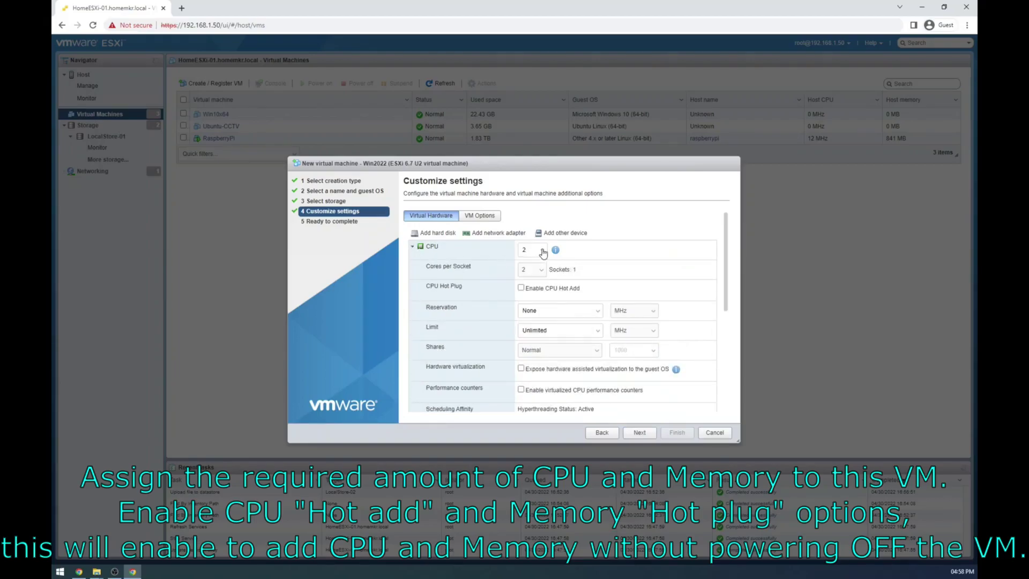
click(520, 288)
scroll(482, 303, down, 1)
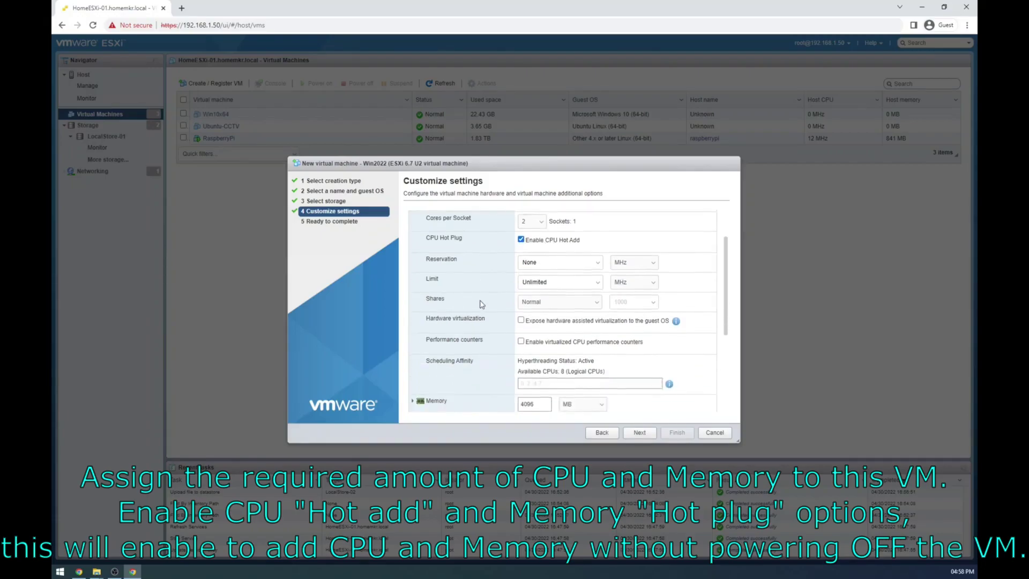
scroll(481, 304, up, 1)
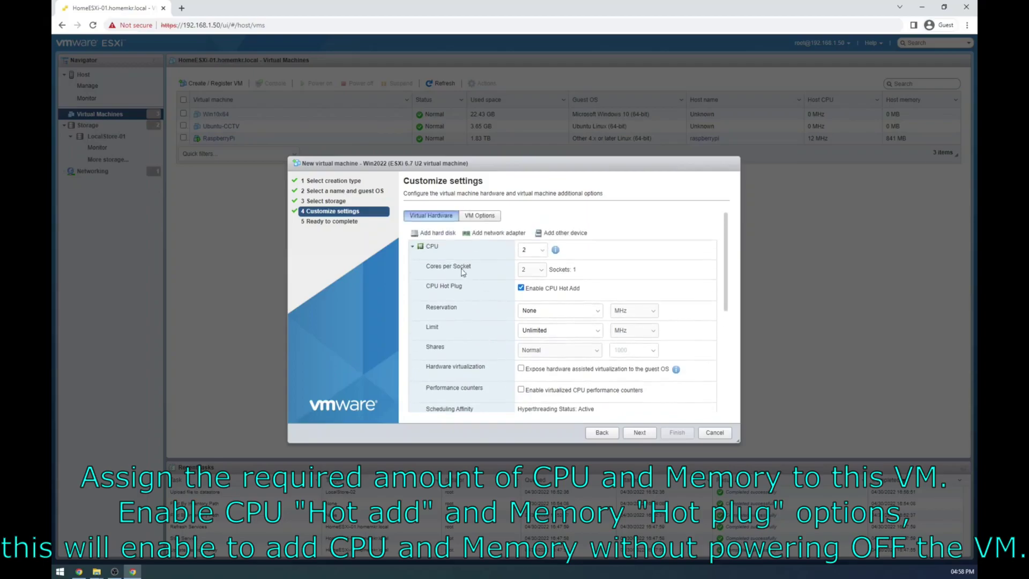
click(414, 247)
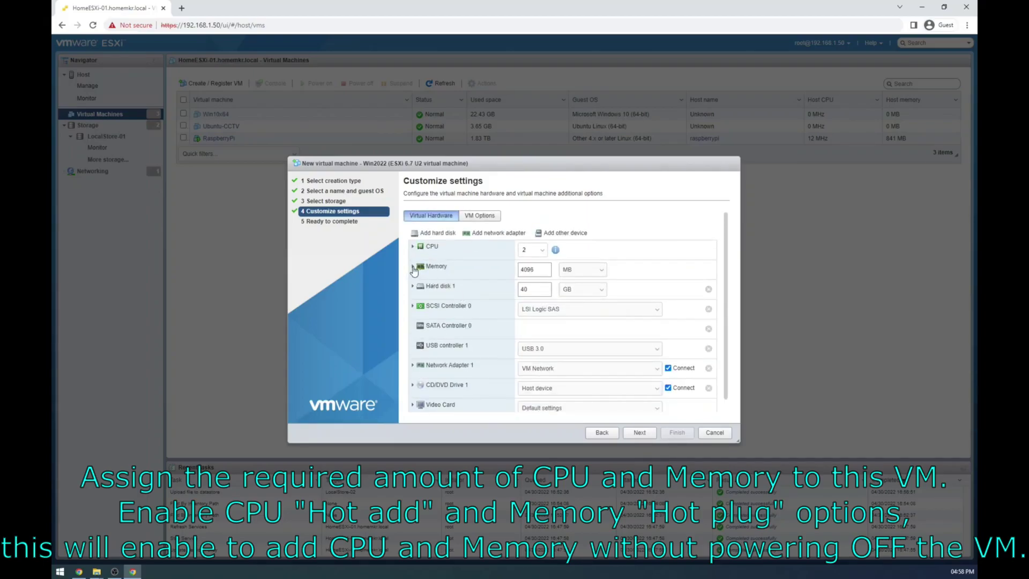
click(413, 266)
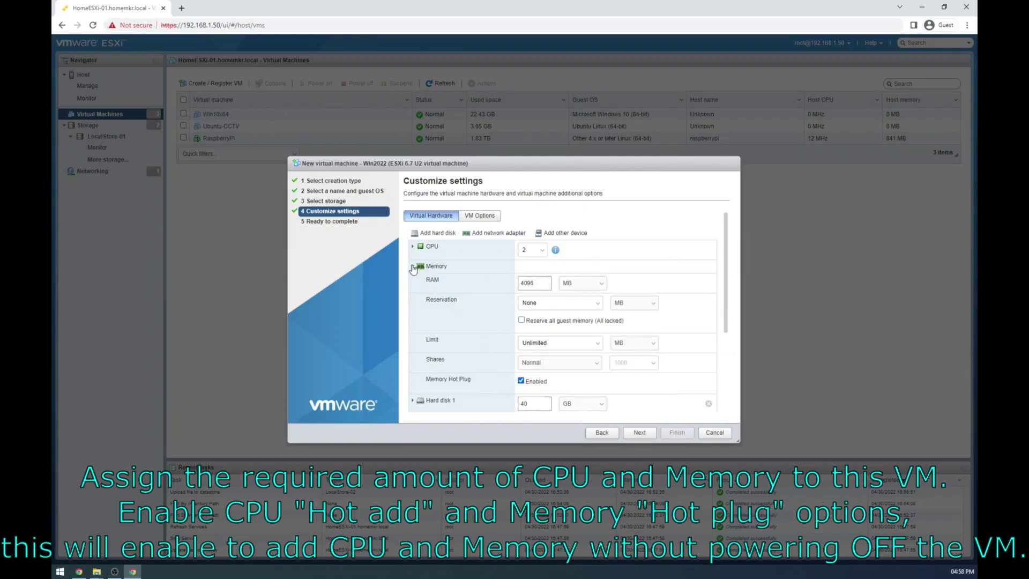
click(412, 266)
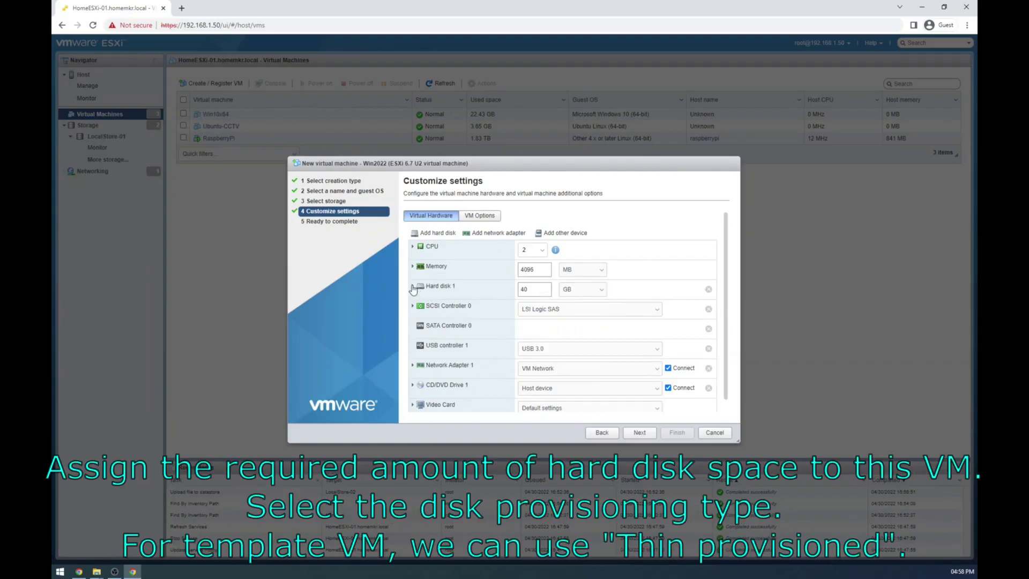
Step: Make Hard disk 1 thin provisioned and remove USB controller 1
click(412, 287)
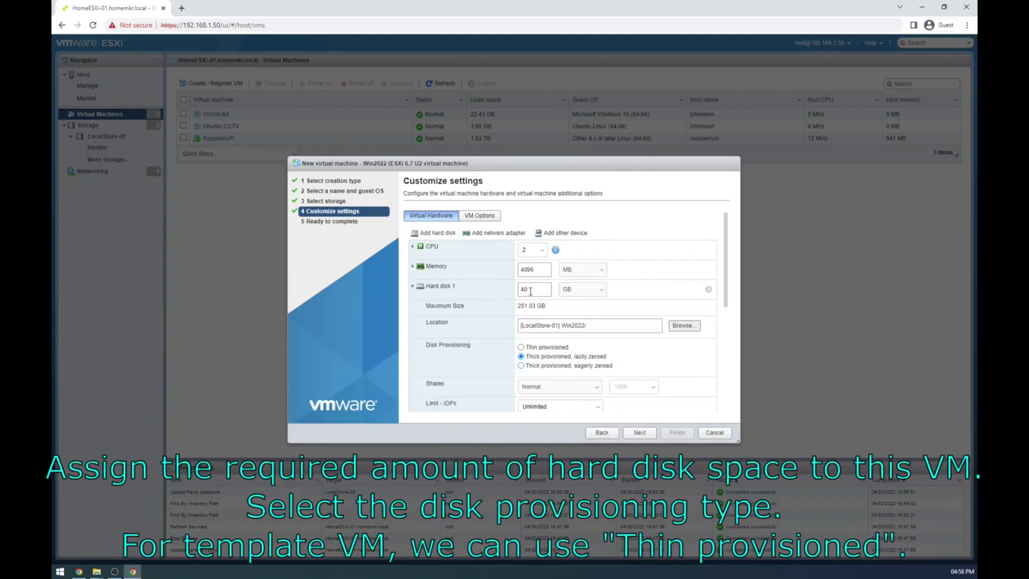
scroll(474, 328, down, 1)
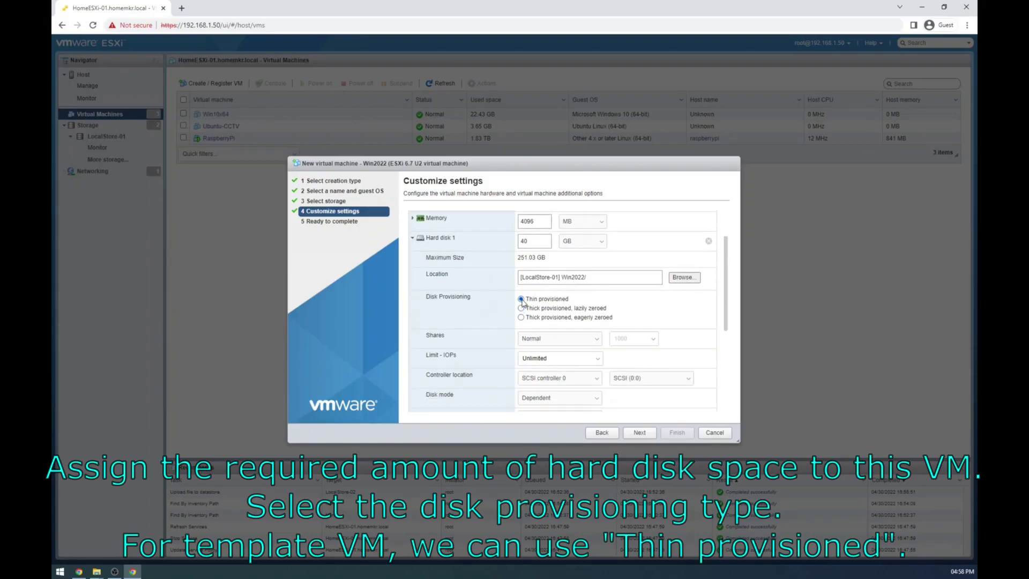
scroll(473, 307, down, 2)
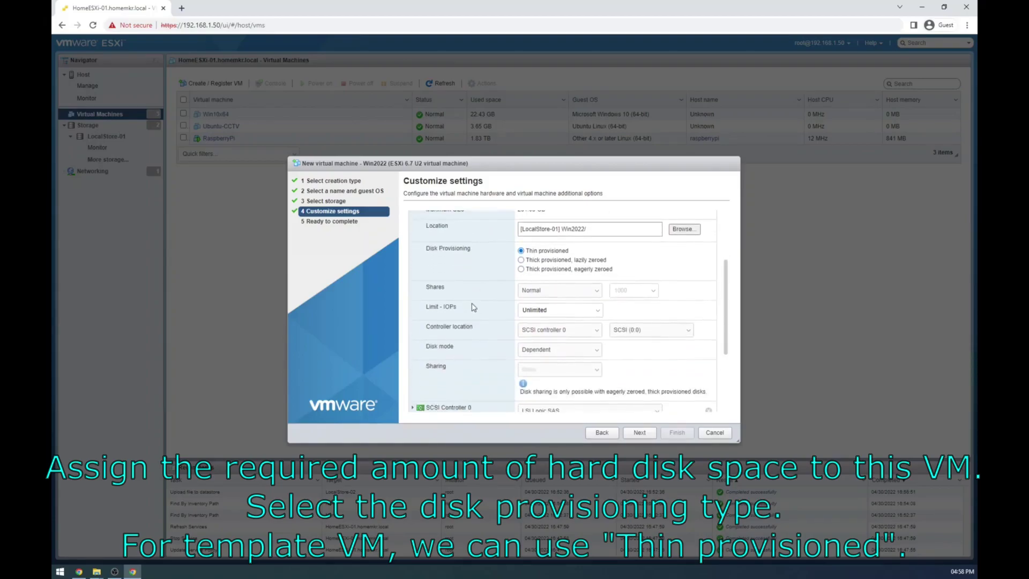
scroll(471, 303, up, 2)
click(412, 239)
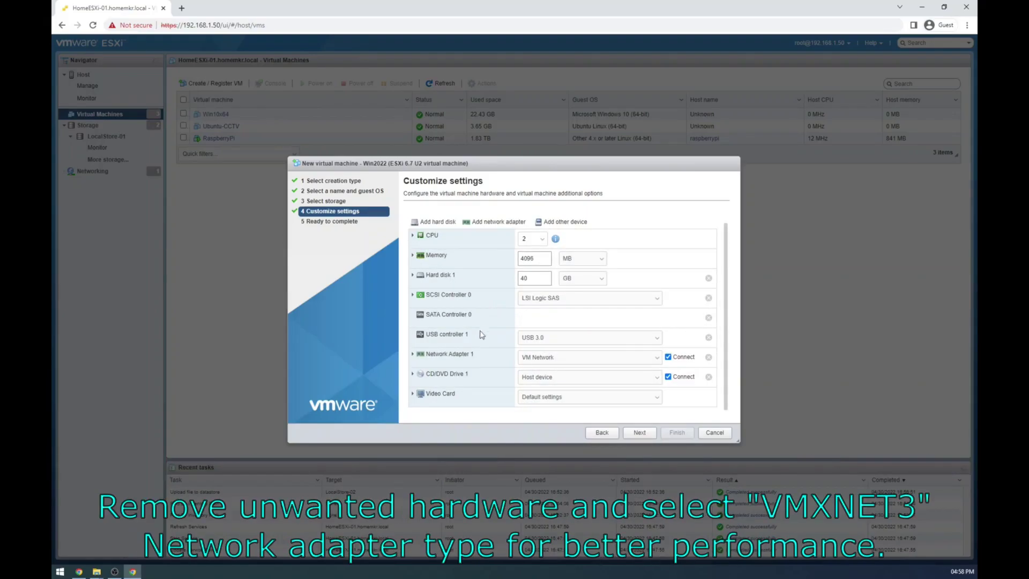
click(708, 338)
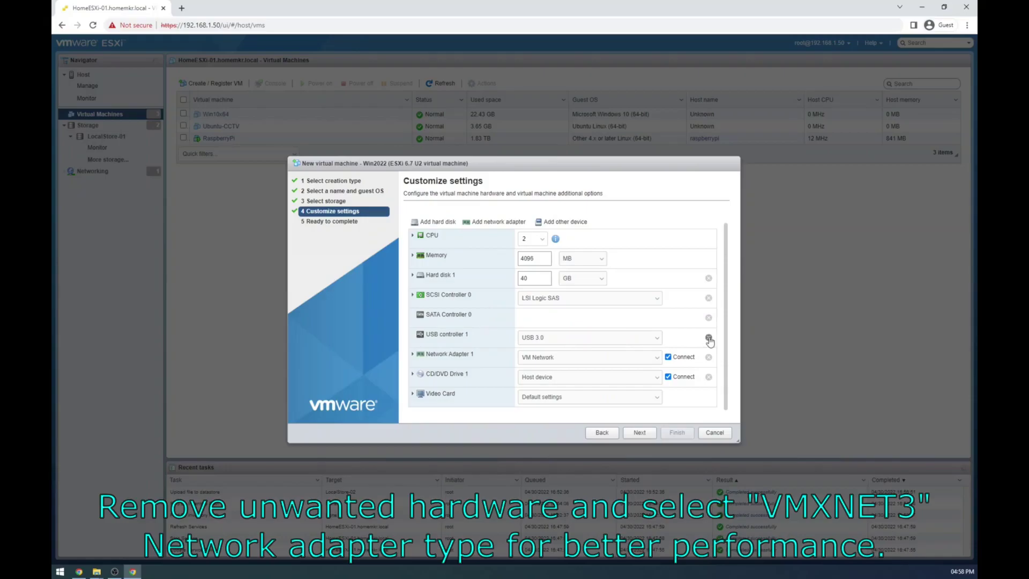
Step: Set Network Adapter 1's adapter type to VMXNET 3
click(412, 346)
scroll(465, 347, down, 1)
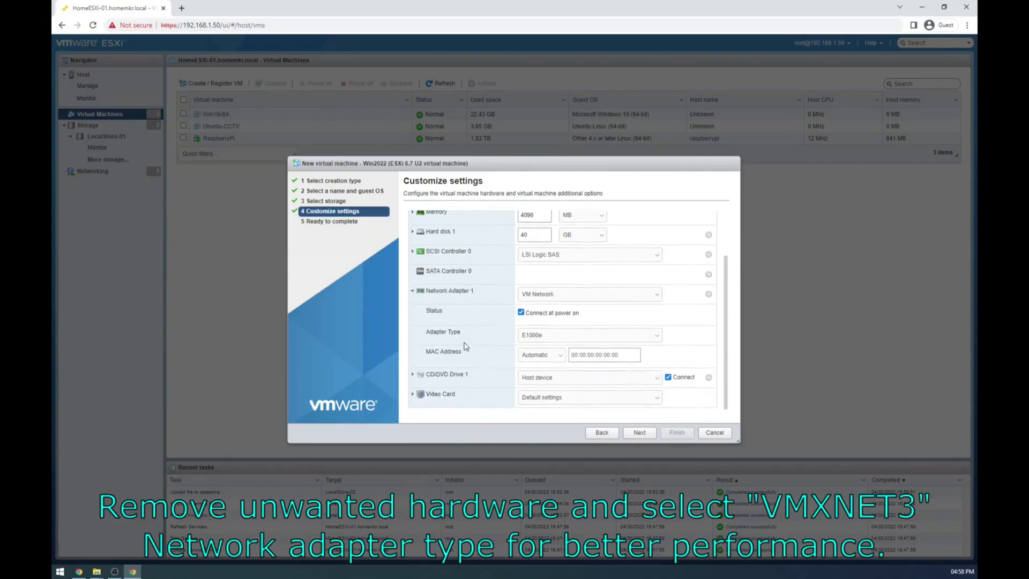
click(542, 337)
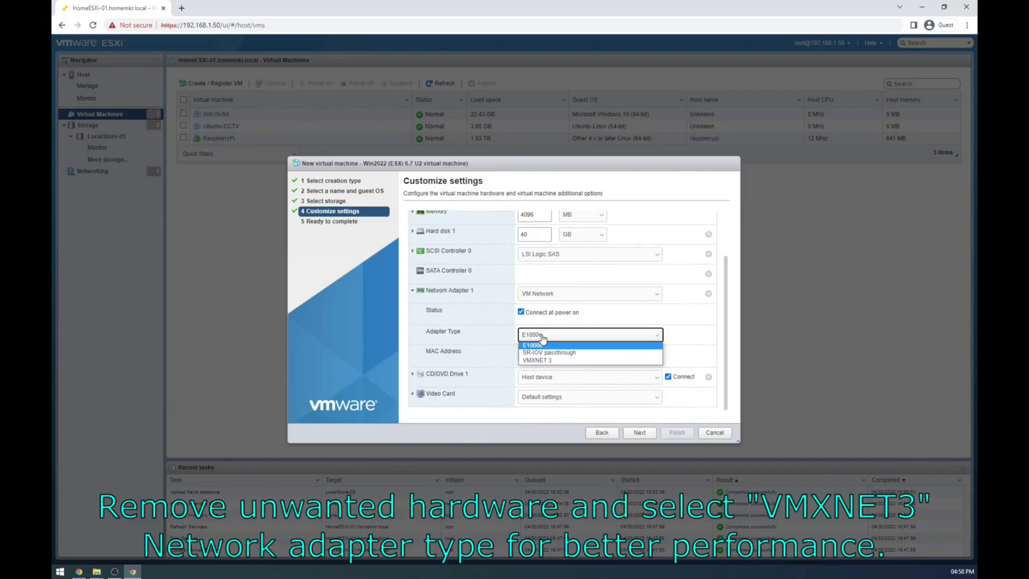
click(544, 361)
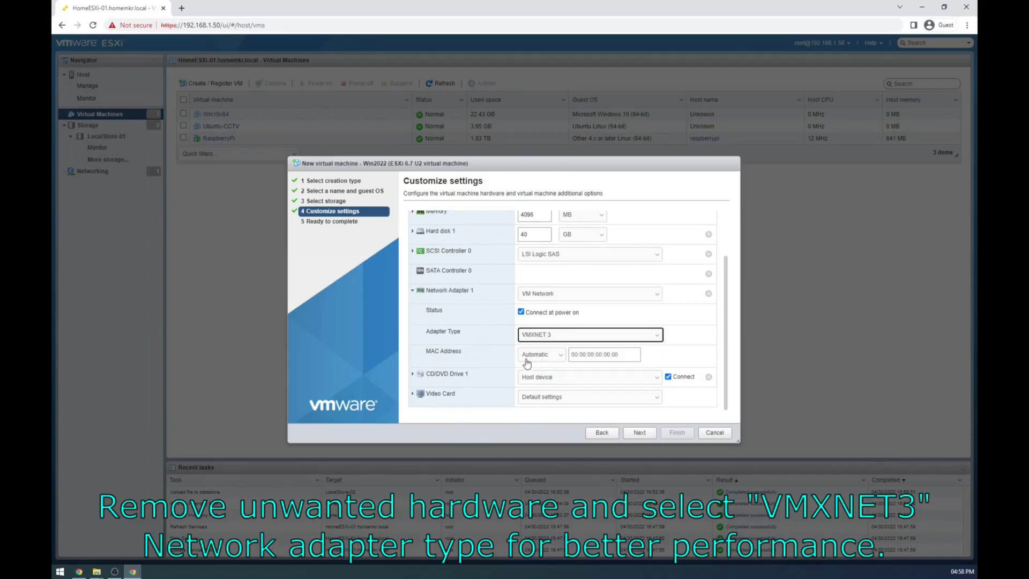
click(414, 292)
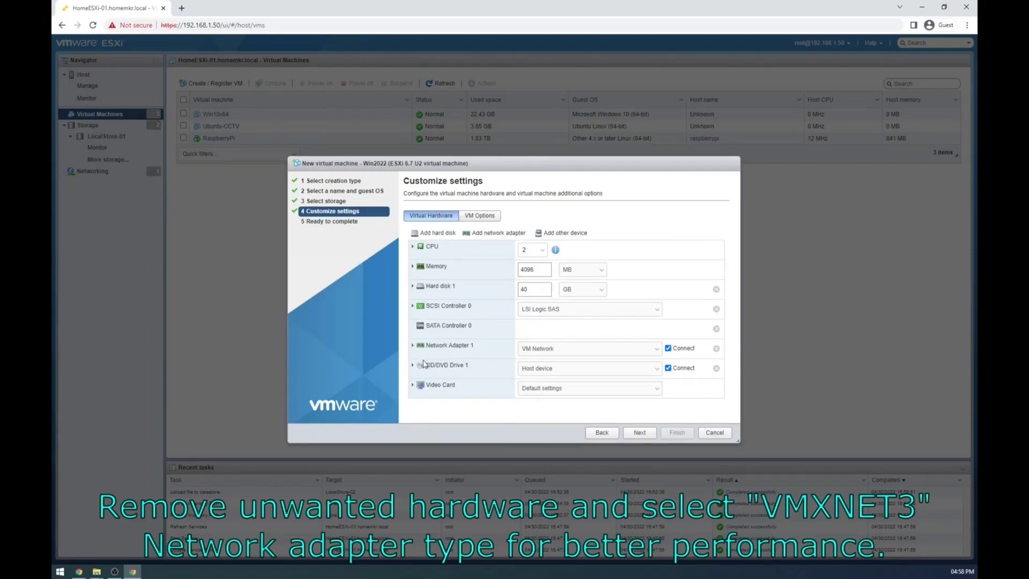
Step: Point CD/DVD Drive 1 at the datastore ISO LocalStore-02/ISO's/Win 2022 October_2021.iso
click(531, 370)
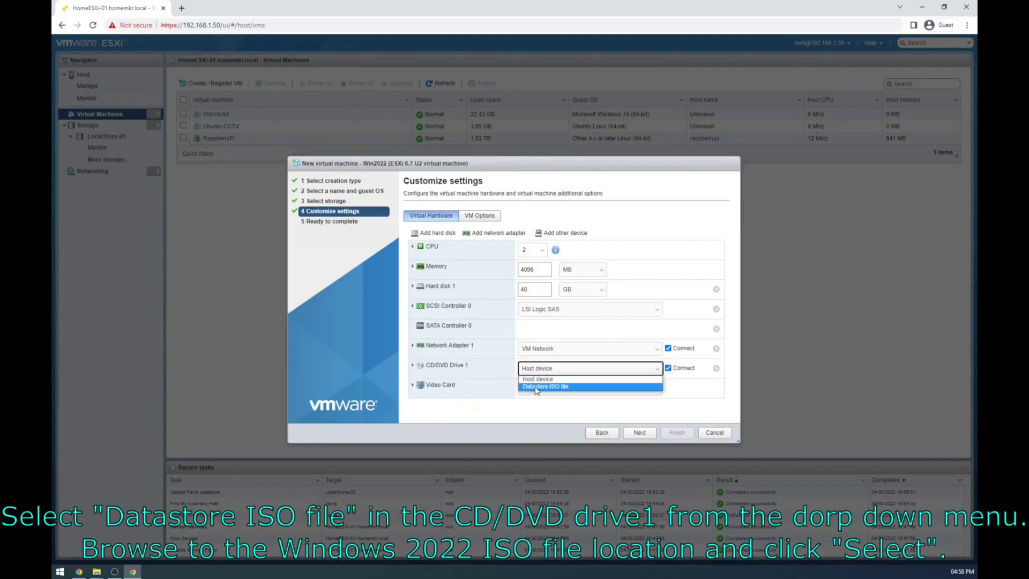
click(535, 387)
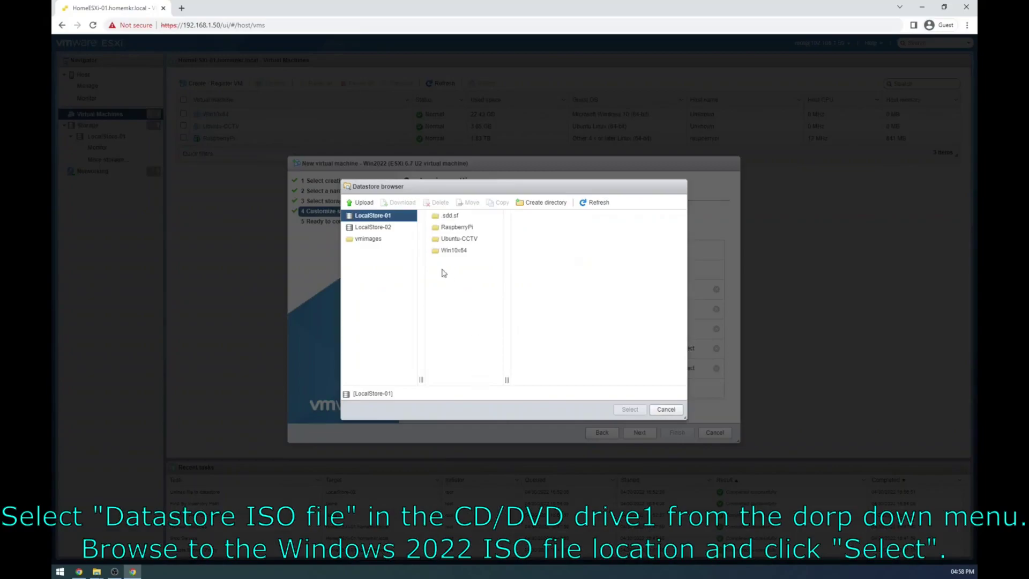
click(390, 229)
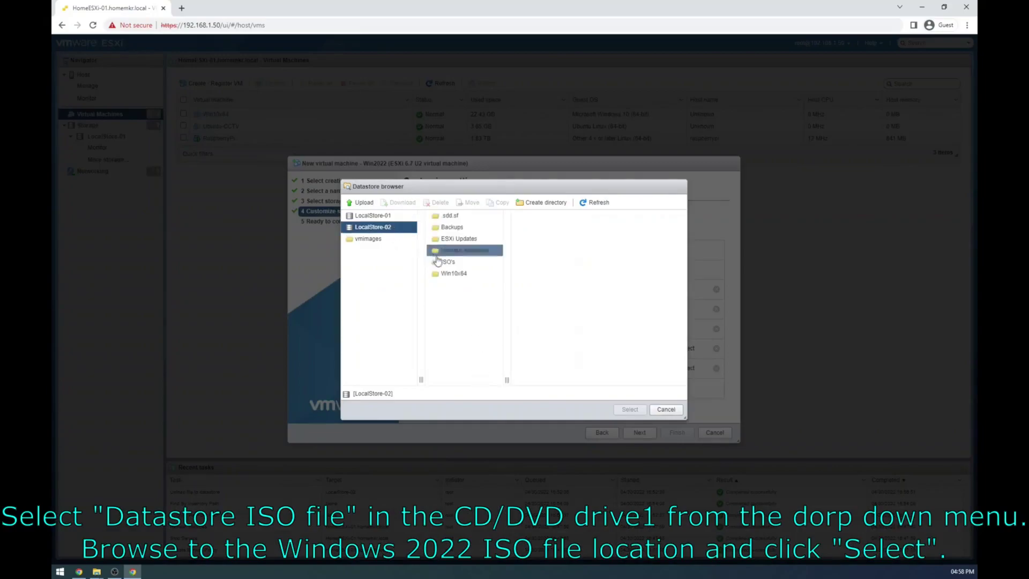
click(452, 263)
click(533, 240)
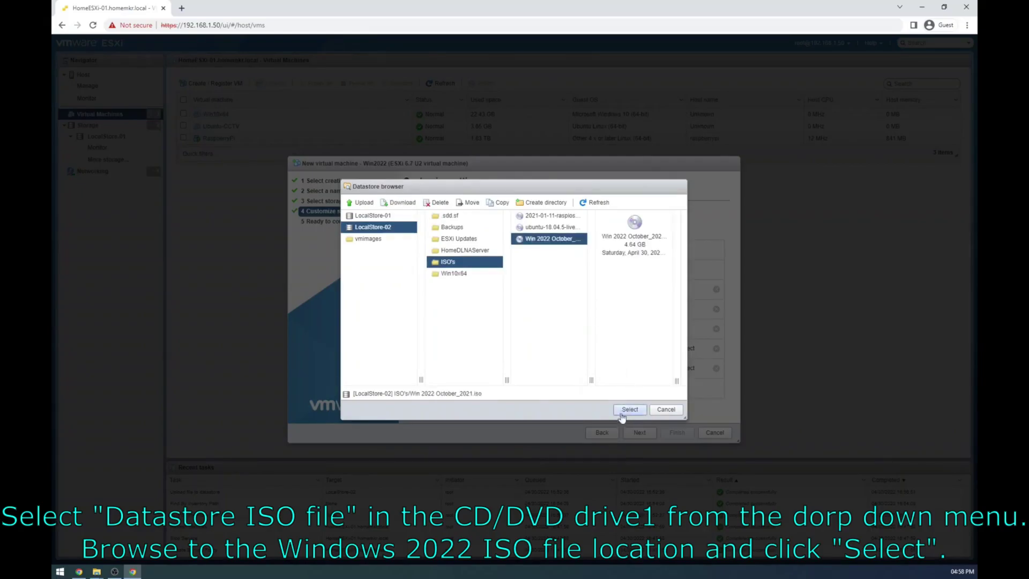
click(630, 409)
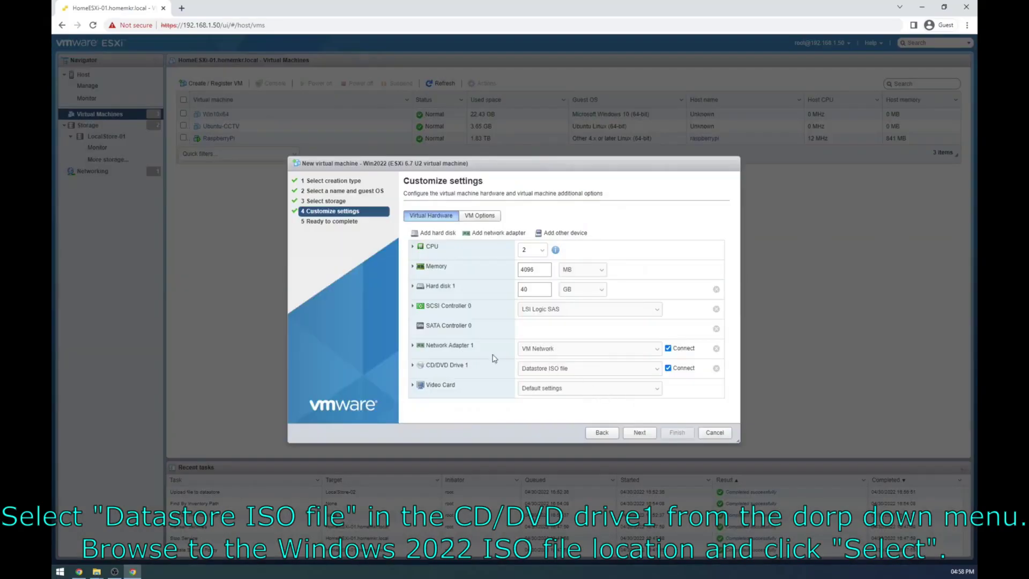
click(412, 365)
scroll(479, 367, down, 1)
scroll(481, 368, down, 1)
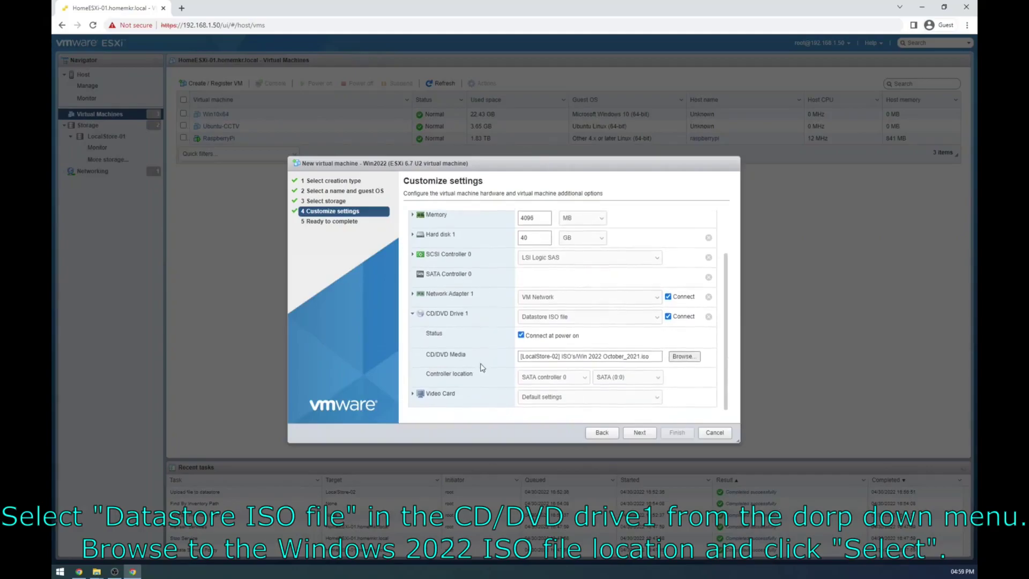
click(413, 313)
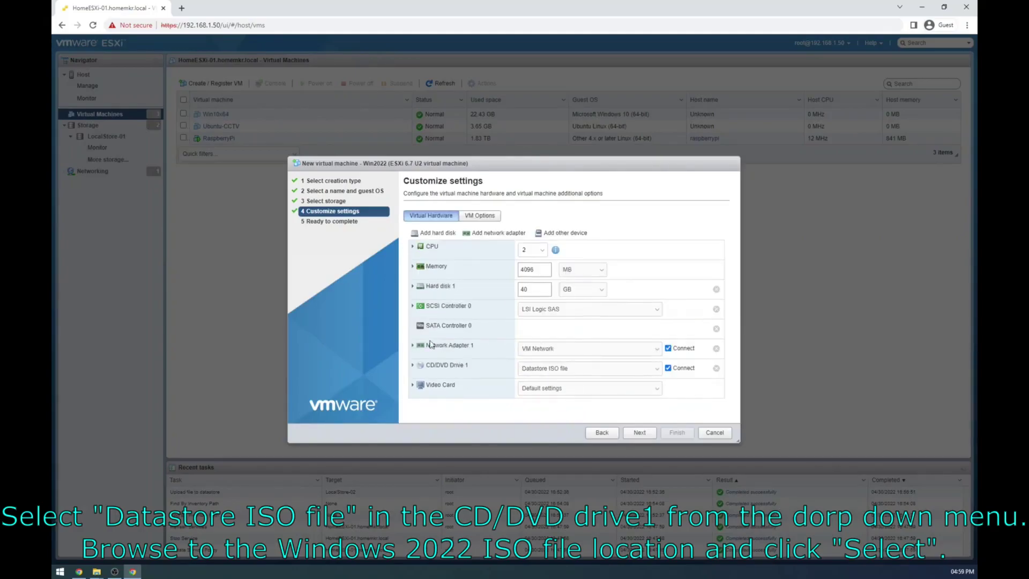
Step: Check under VM Options > Boot Options that the firmware is EFI
click(478, 216)
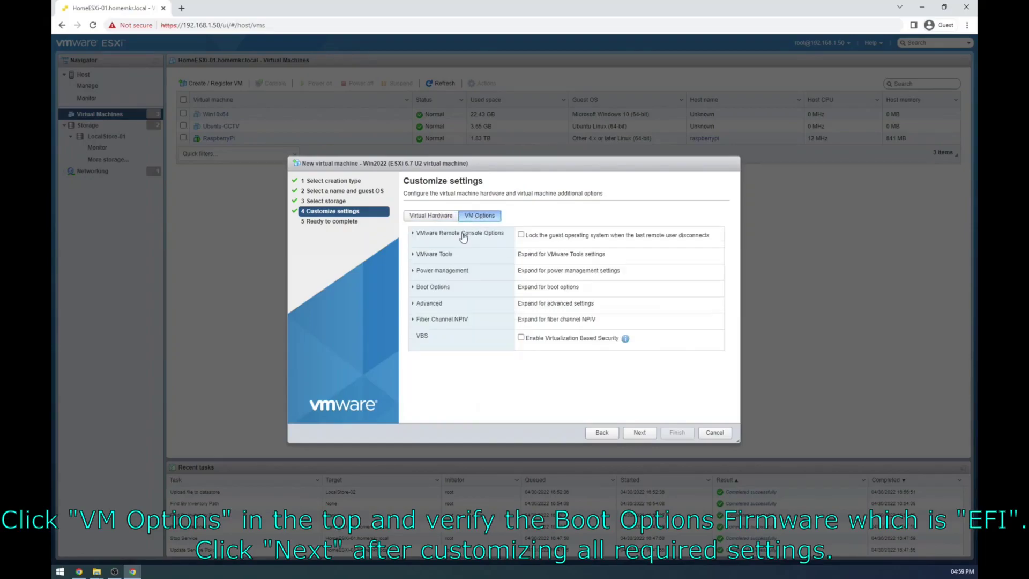
click(414, 289)
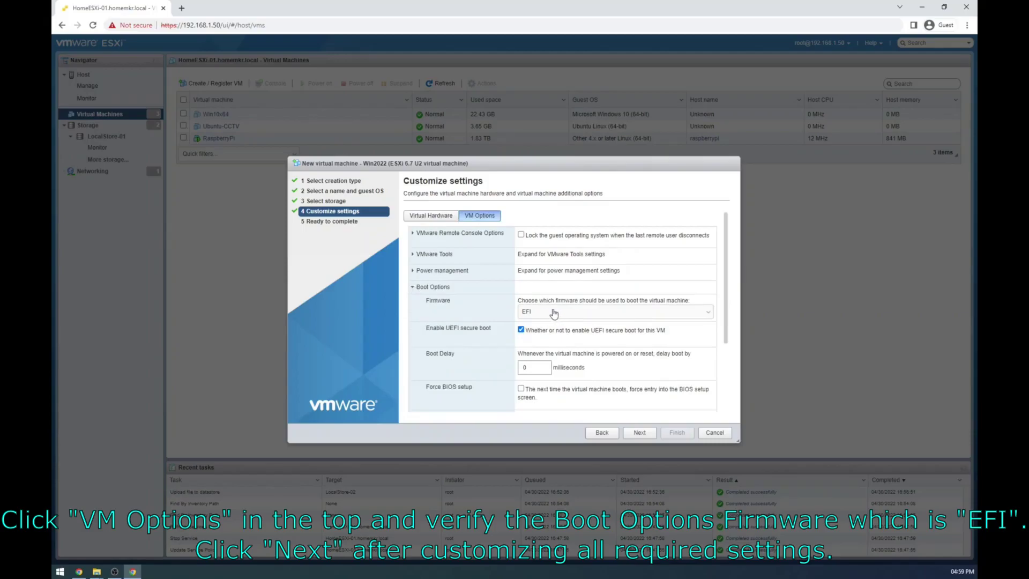
click(414, 288)
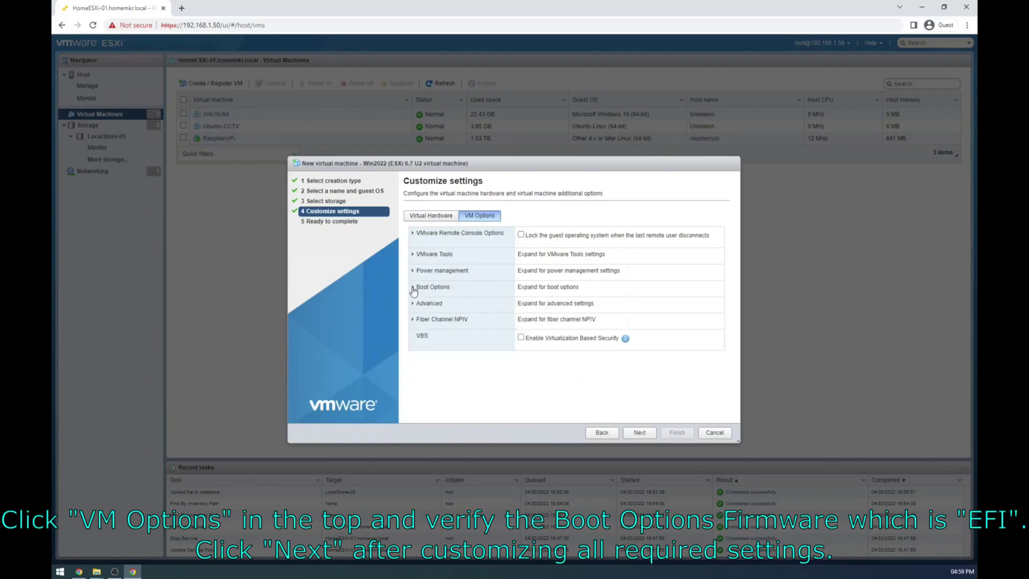
Step: Review the settings, finish creating the Win2022 VM, then power it on from its page
click(640, 434)
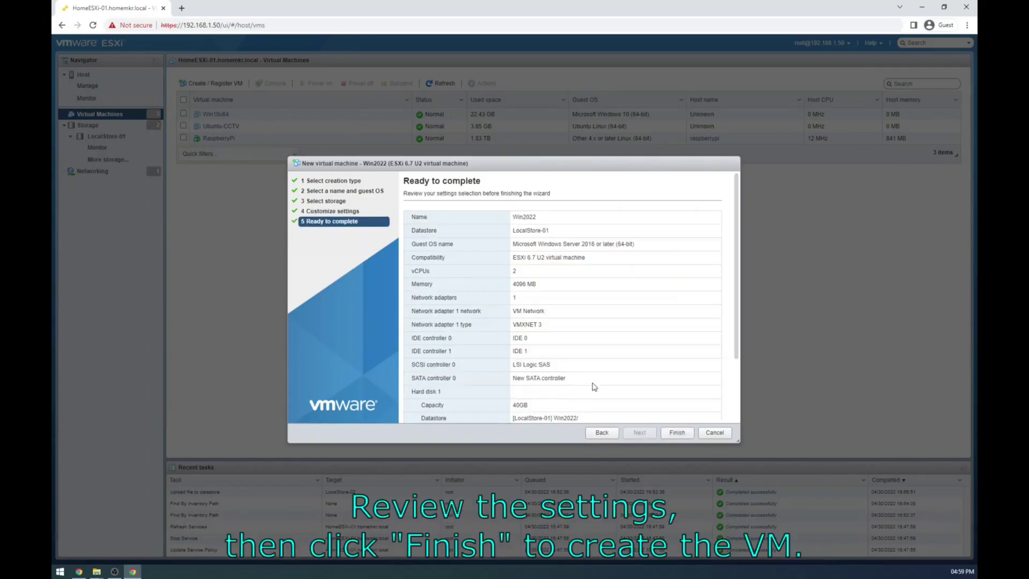
click(676, 434)
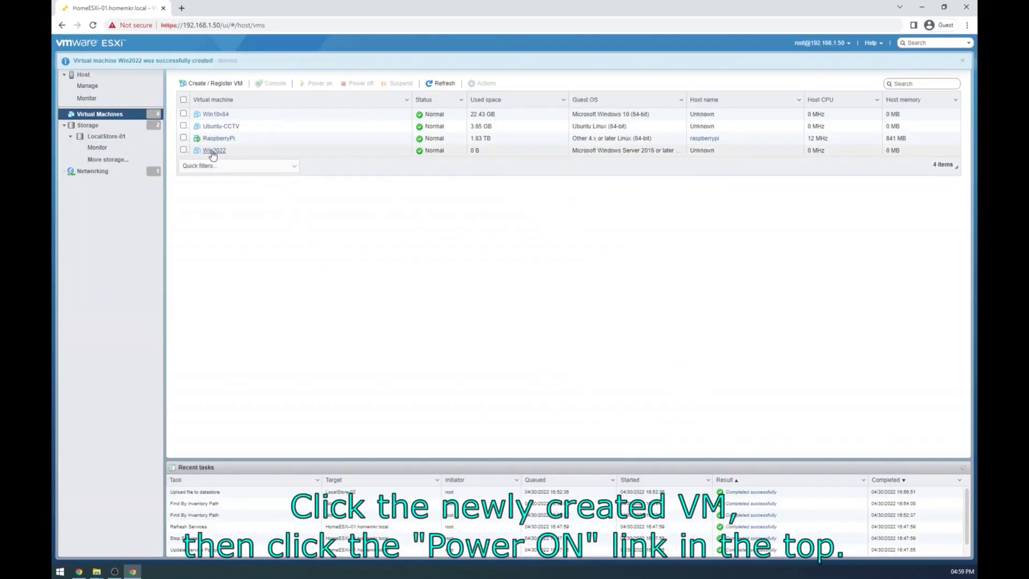
click(212, 155)
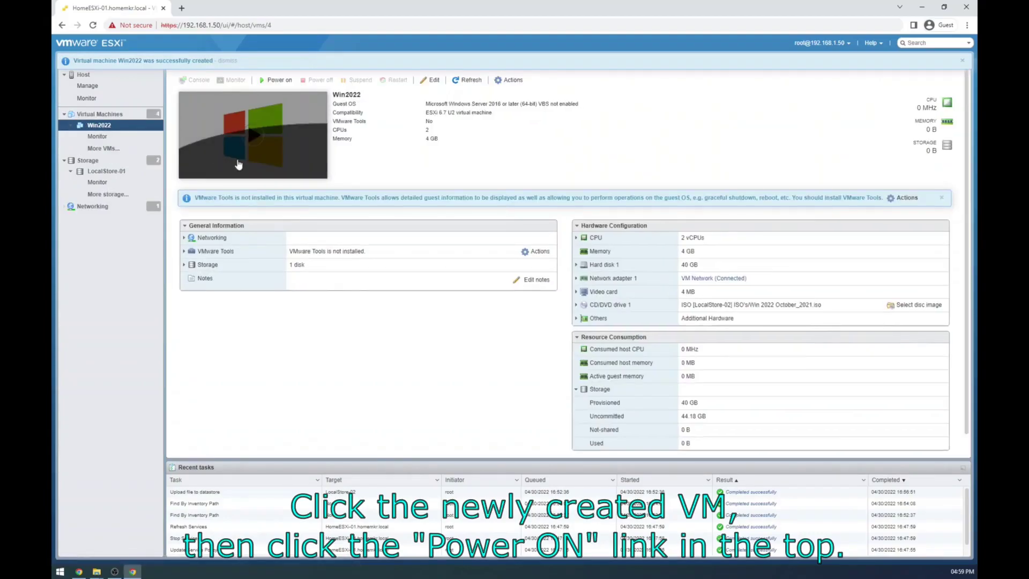
click(275, 81)
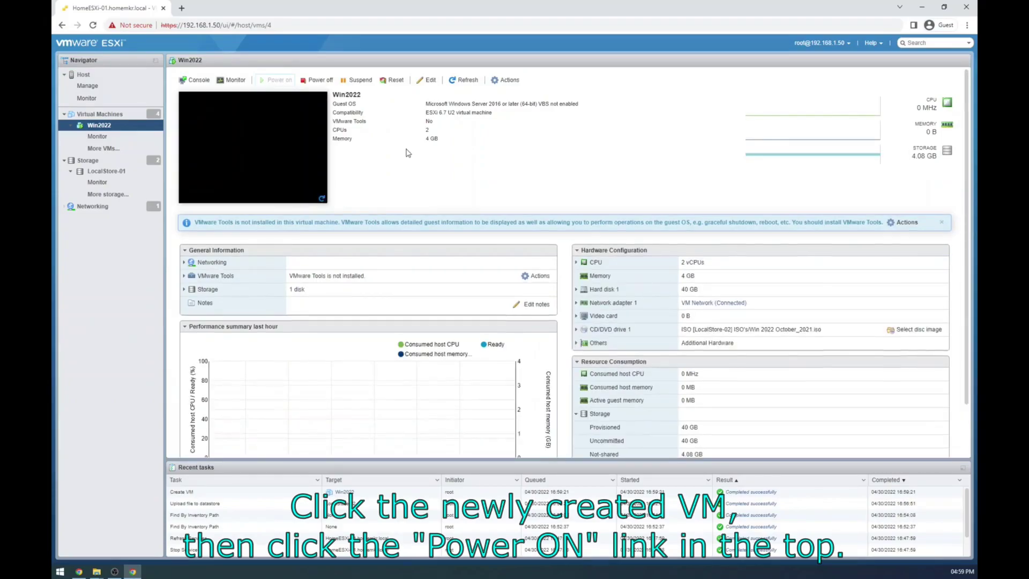
Step: Open the Win2022 VM console in a new window from the thumbnail's Console menu
right_click(273, 156)
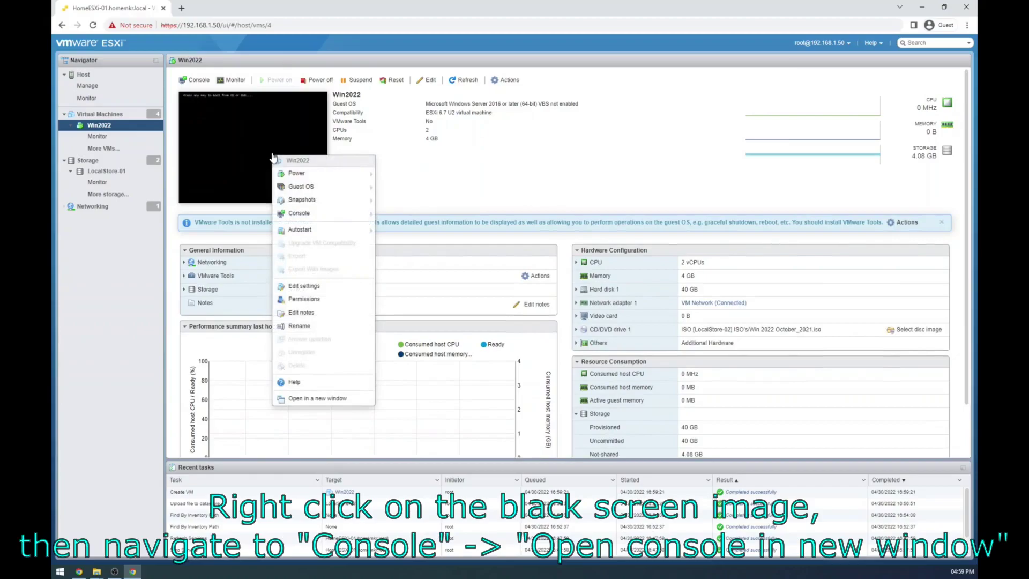
mouse_move(322, 212)
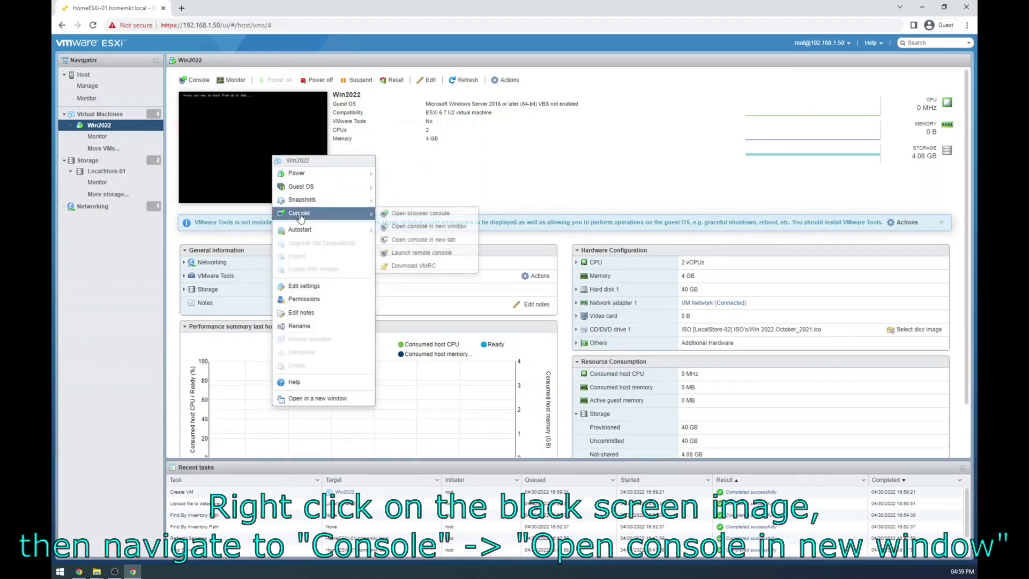
click(417, 227)
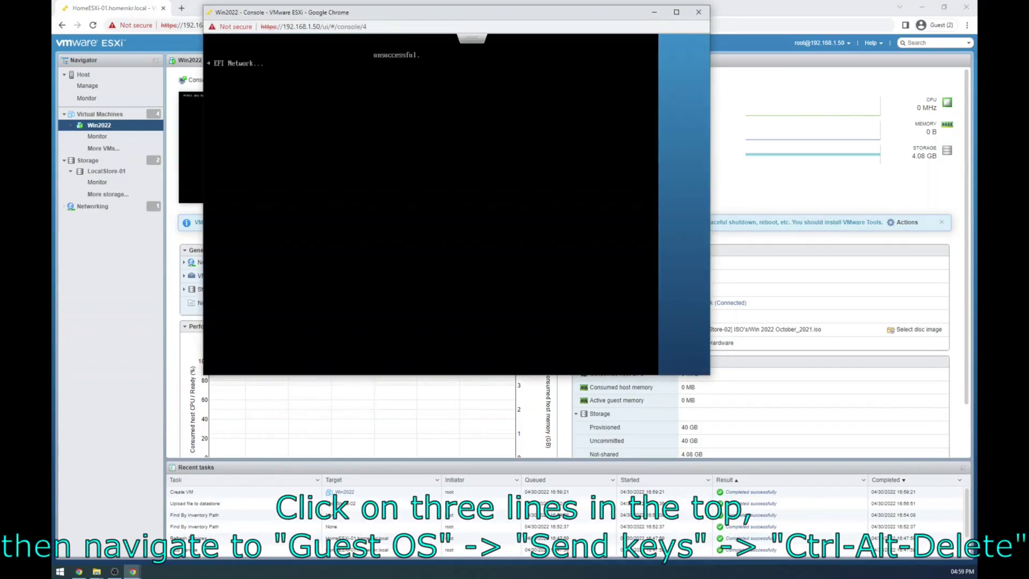
Step: Send Ctrl-Alt-Delete via Guest OS > Send keys and boot the VM from the install DVD
click(472, 38)
mouse_move(503, 75)
mouse_move(404, 105)
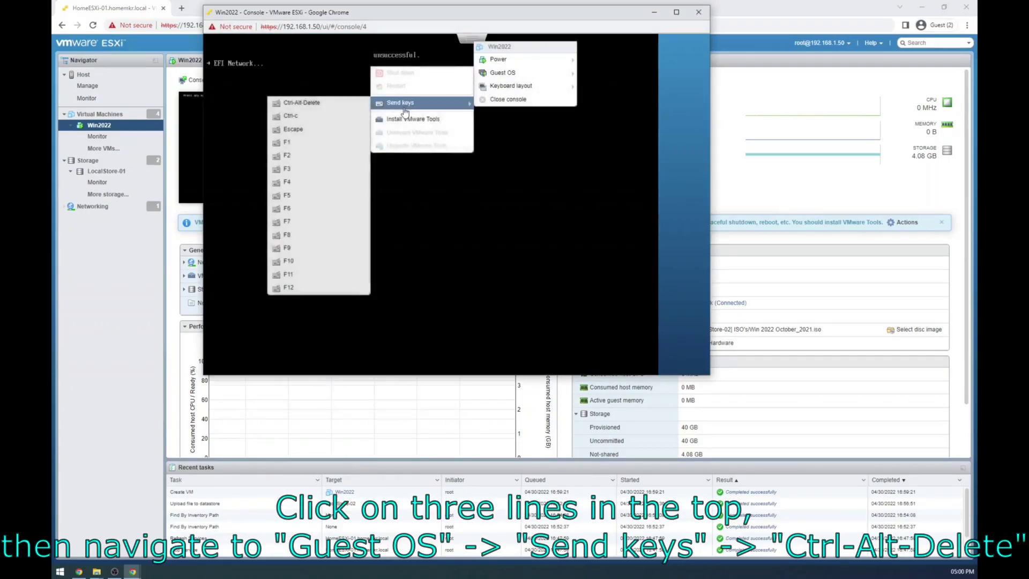
click(310, 103)
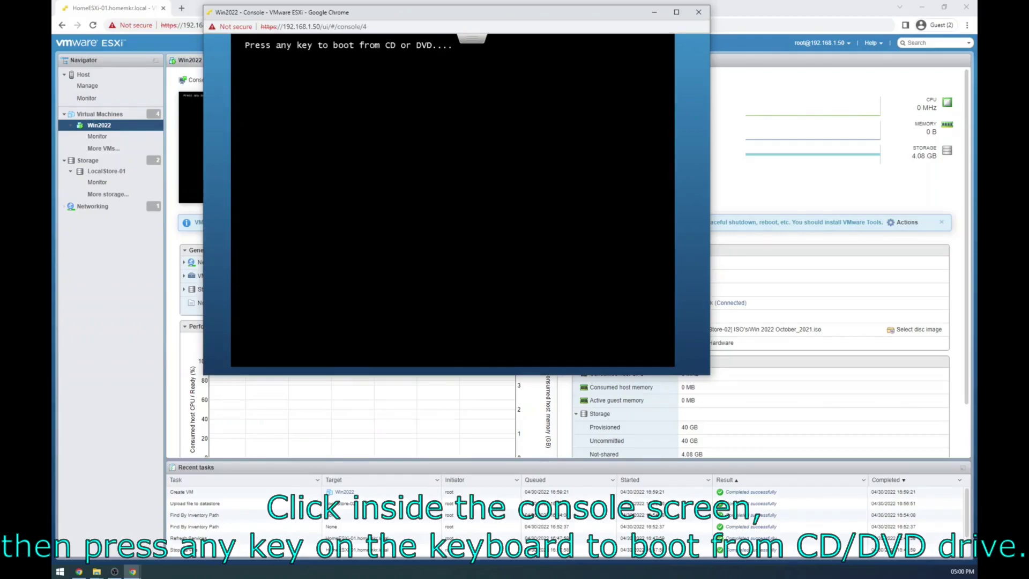
key(Return)
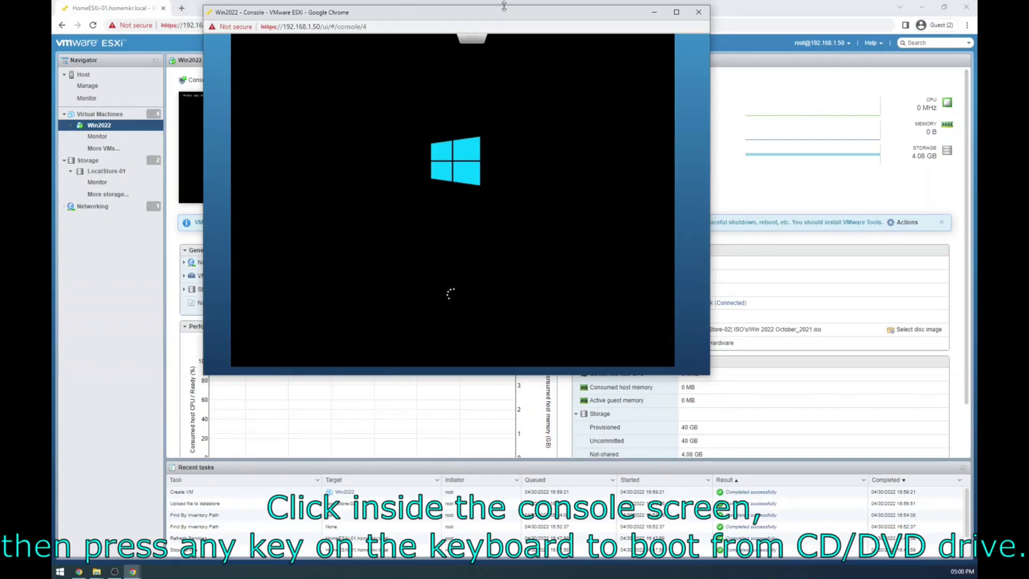
drag(499, 17, 628, 82)
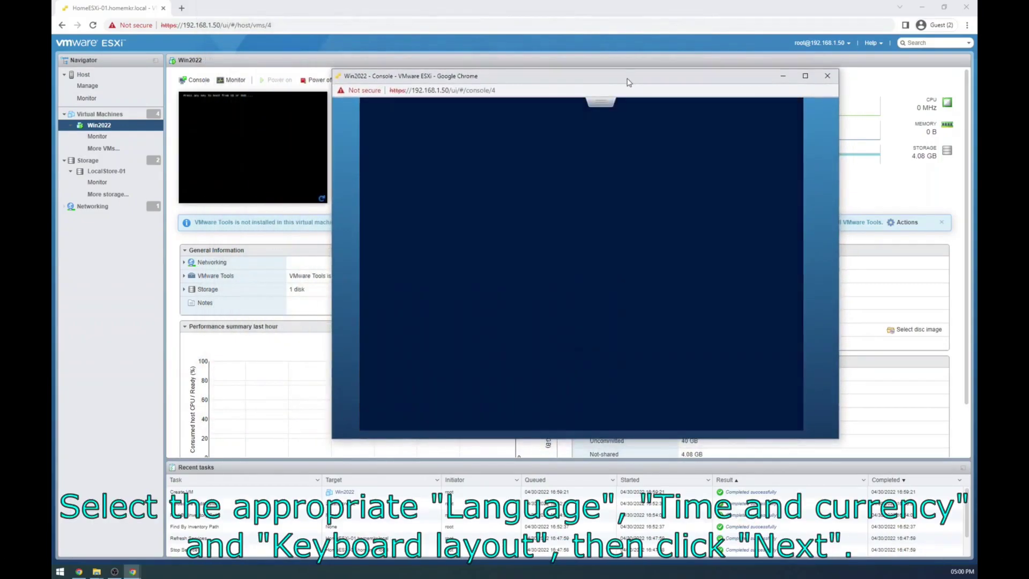
Step: Set time and currency format to English (India) and start the Windows installation
key(Tab)
key(Up)
key(Up)
key(Up)
key(Up)
key(Up)
key(Up)
key(Up)
key(Up)
key(Up)
key(Up)
key(Up)
key(Up)
key(Up)
key(Up)
key(Up)
key(Up)
key(Up)
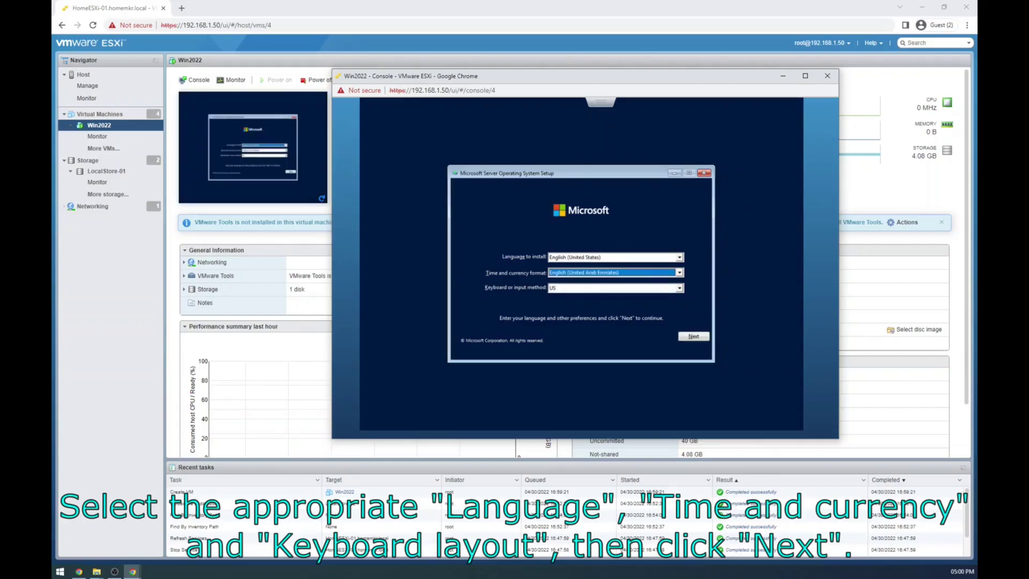
key(Up)
key(Up)
key(Up)
key(Up)
key(Up)
key(Up)
key(Up)
key(Up)
key(Up)
key(Up)
key(Up)
key(Up)
key(Up)
key(Up)
key(Up)
key(Up)
key(Up)
key(Up)
key(Up)
key(Up)
key(Up)
key(Up)
key(Tab)
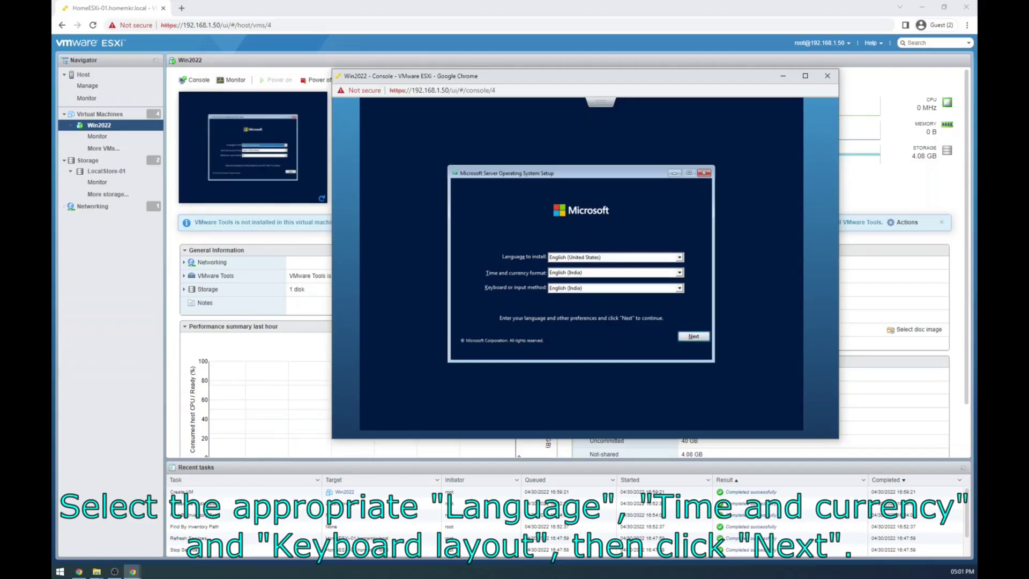
key(Return)
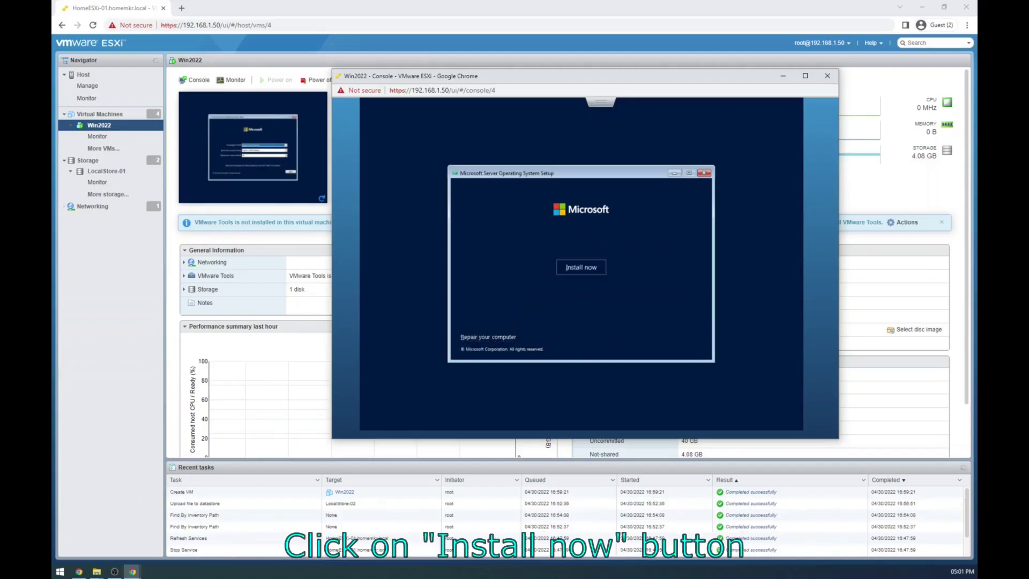
key(Return)
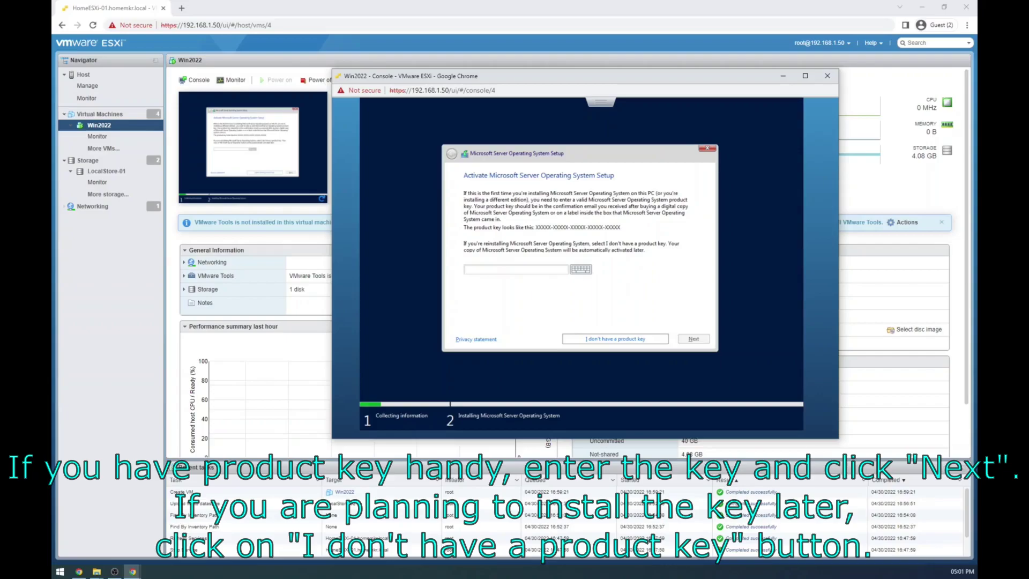
Step: Skip the product key, choose Standard (Desktop Experience), accept the licence terms, and pick Custom install
click(615, 338)
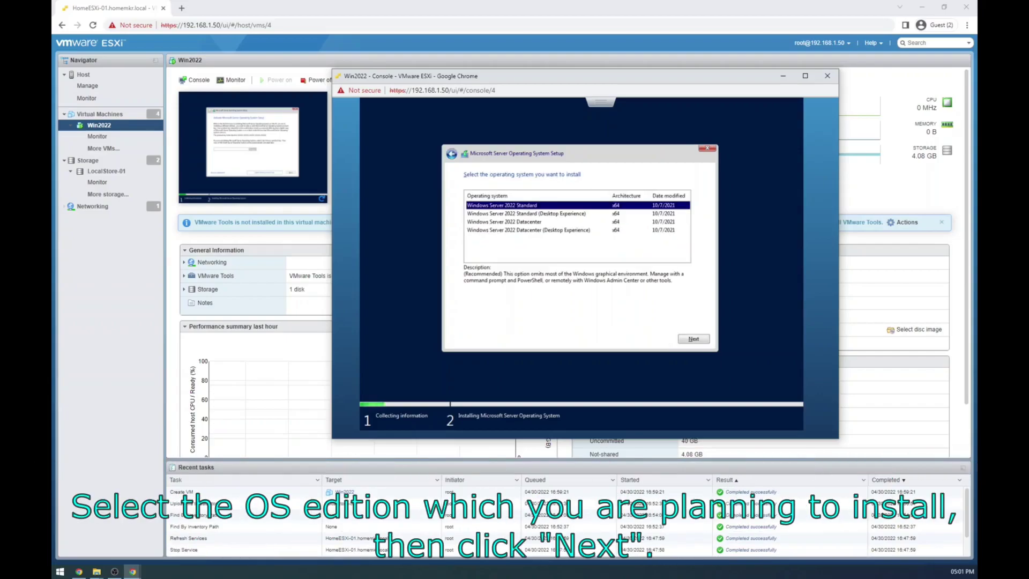
click(526, 213)
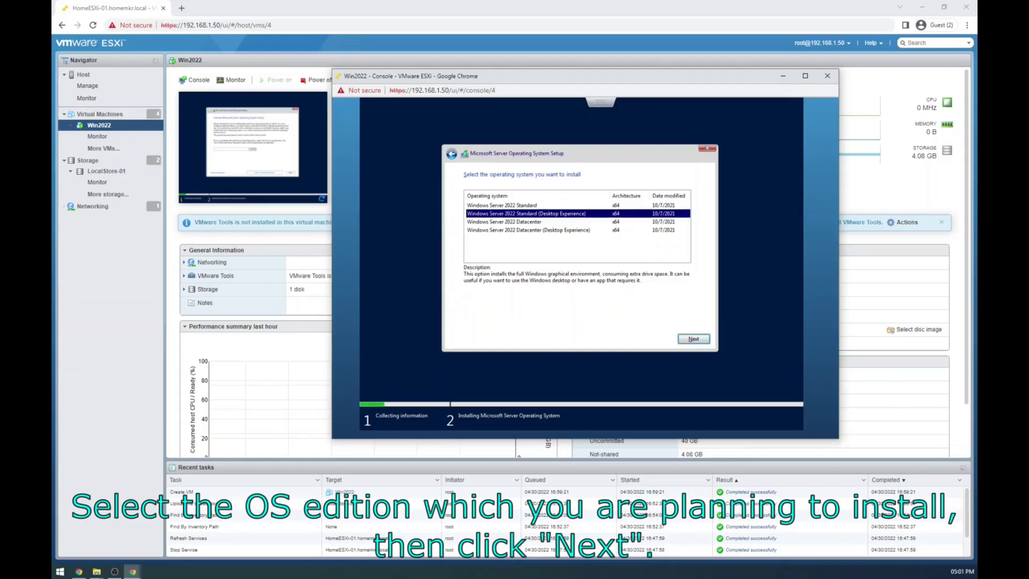
click(693, 339)
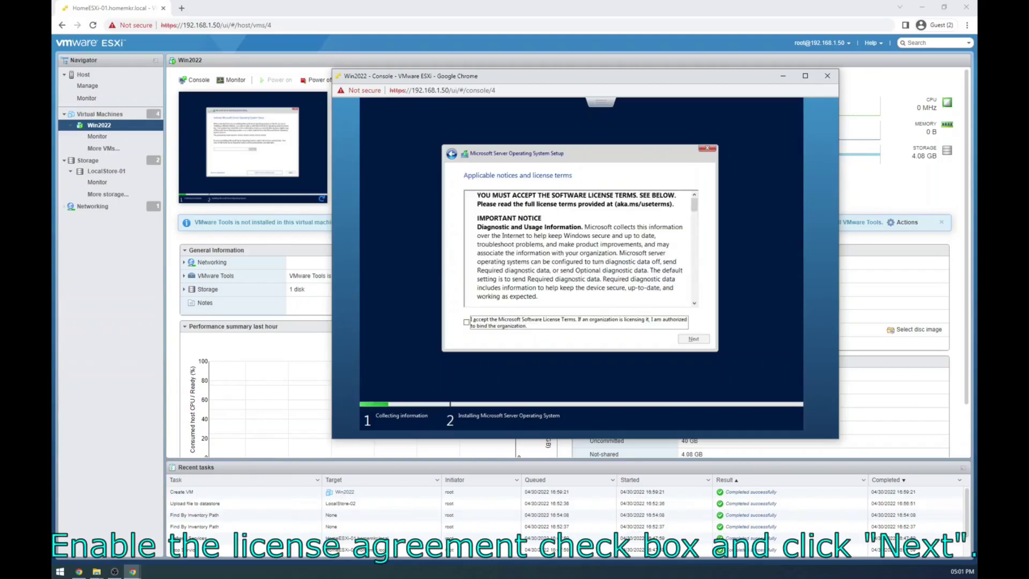
key(space)
key(Tab)
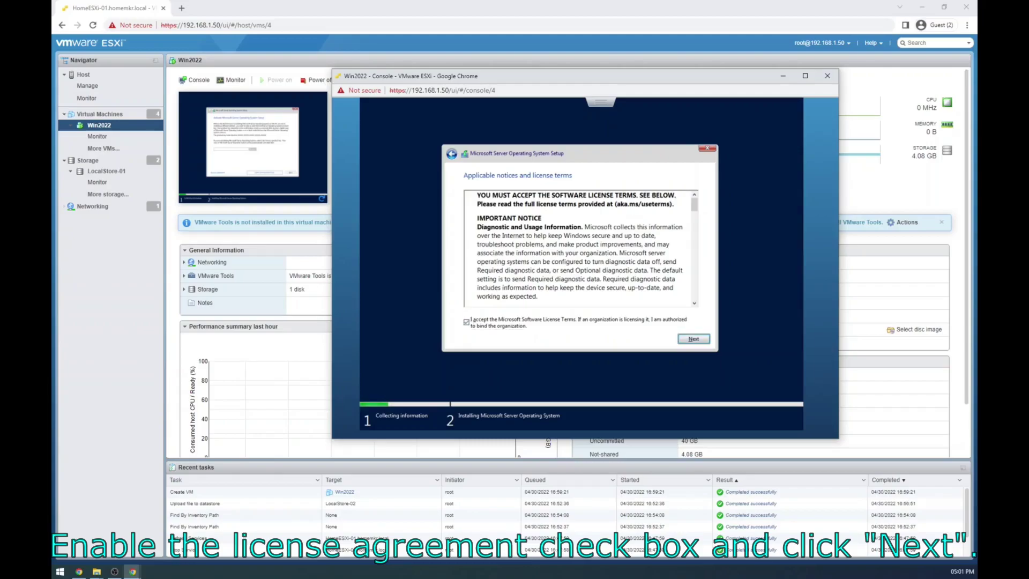
key(Return)
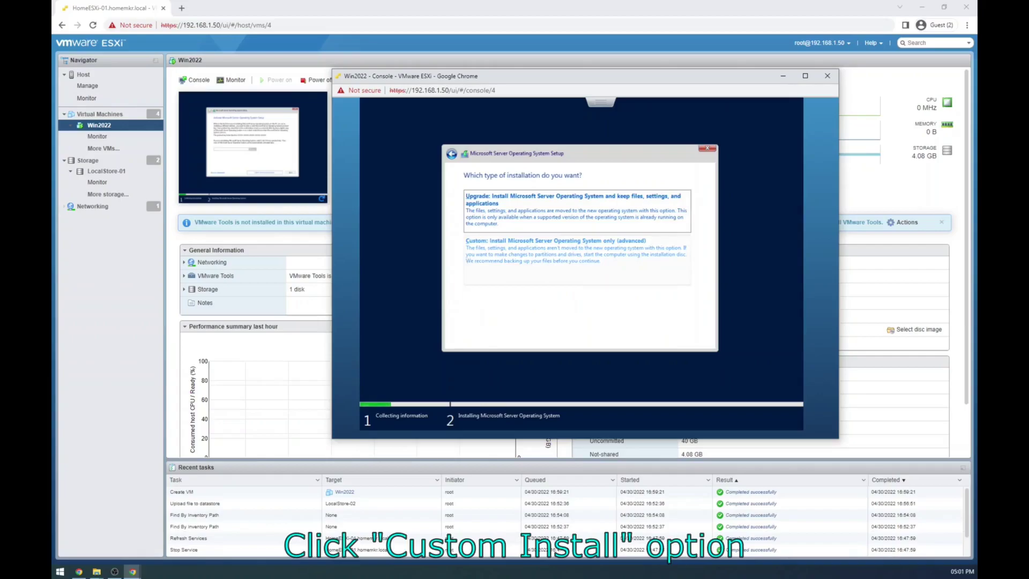
click(577, 259)
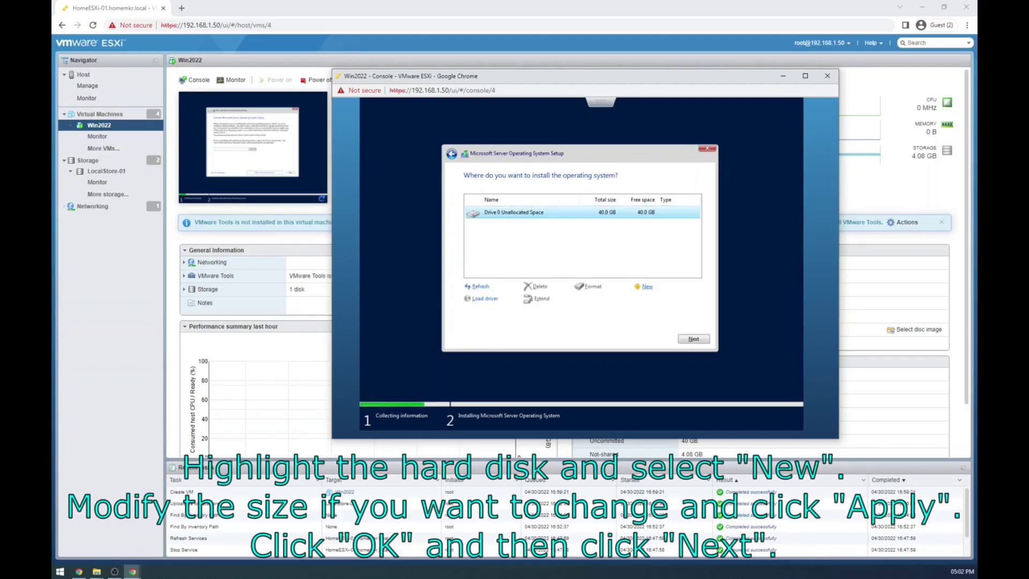
Step: Create a 40960 MB partition on Drive 0, accept the extra system partitions, and start installing
click(647, 286)
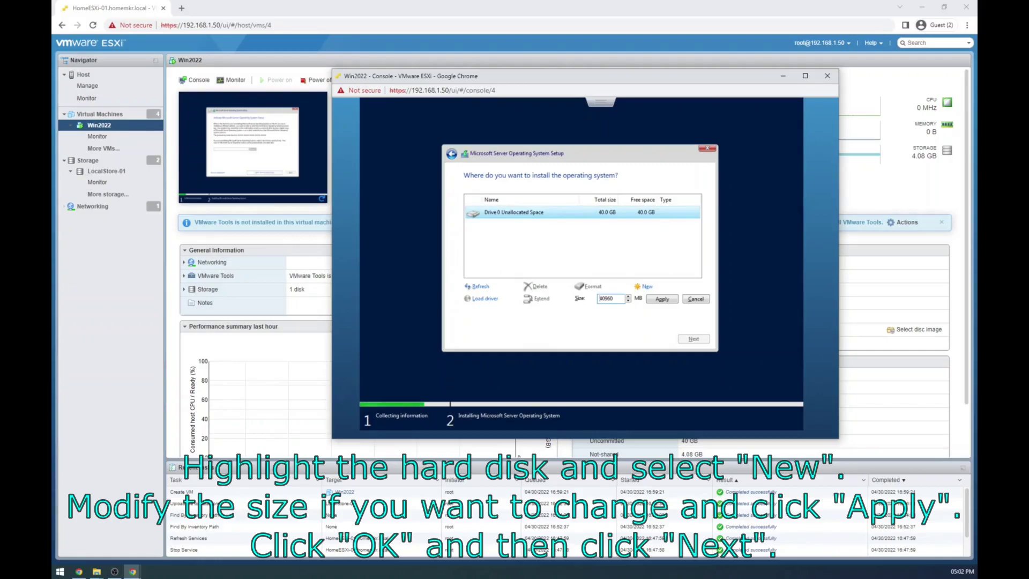
key(Return)
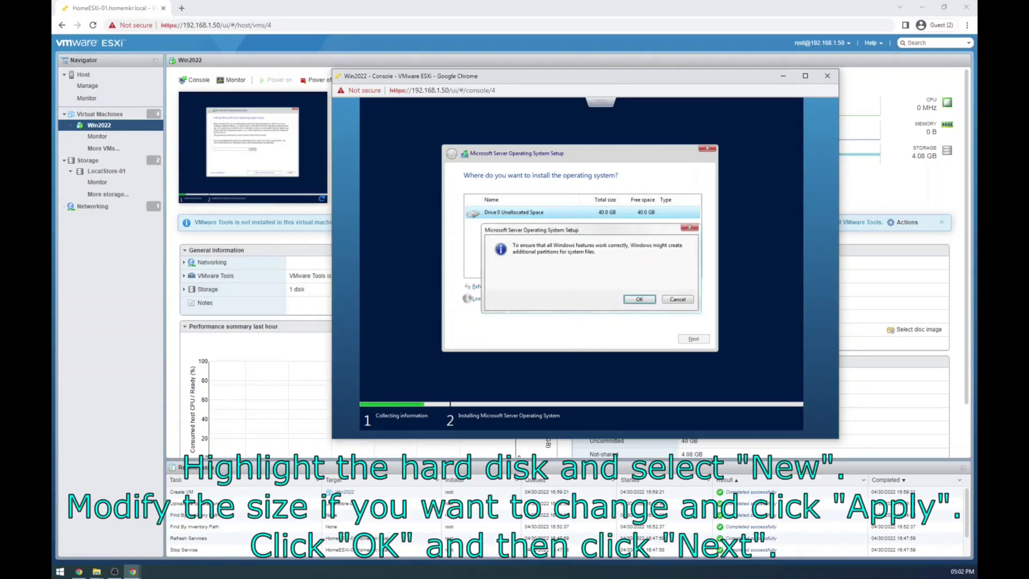
key(Return)
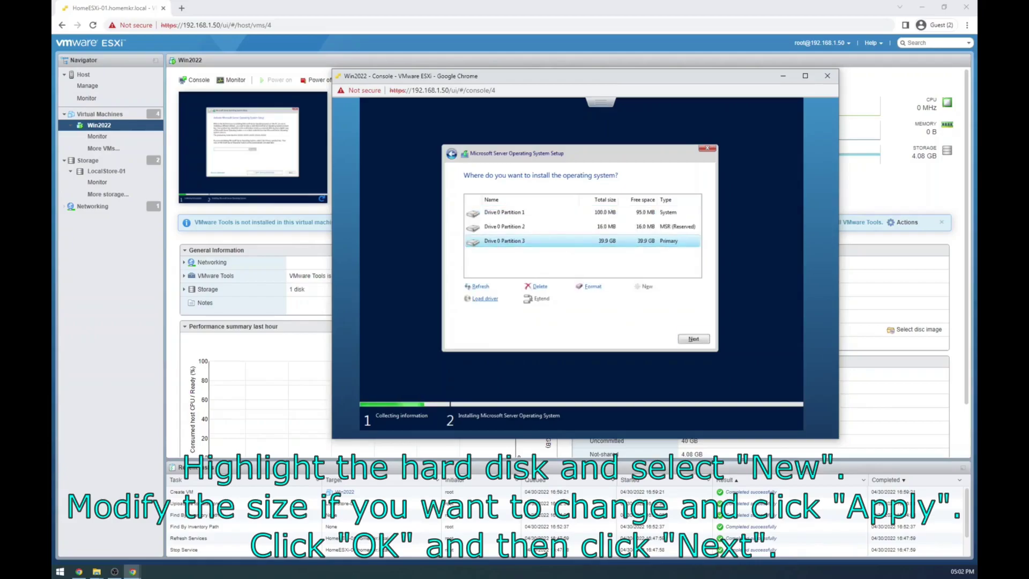
key(Return)
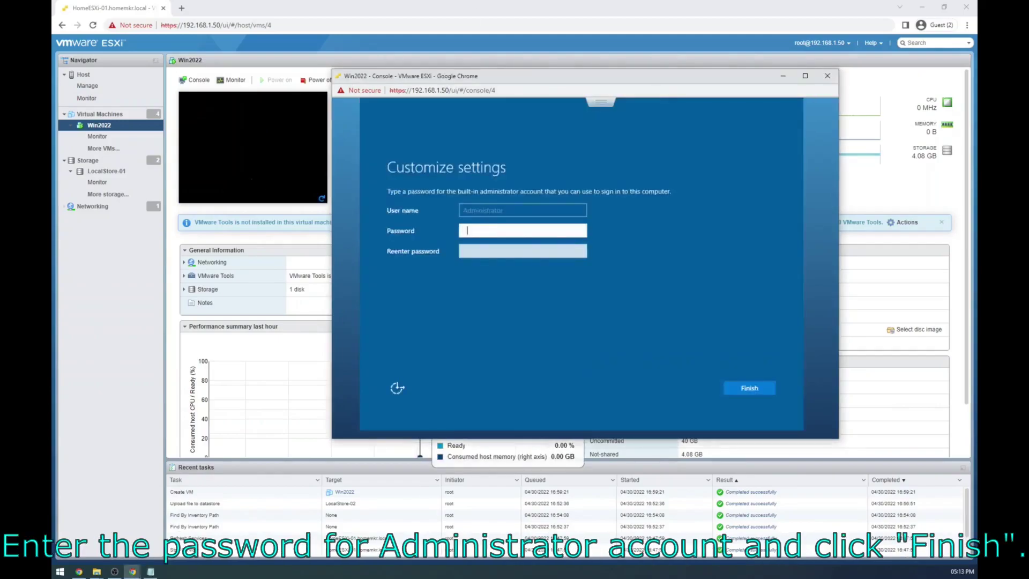
Step: Enter and confirm the Administrator password to finish Windows setup
text(P@ssw0rd123)
key(Tab)
text(P@ssw0rd123)
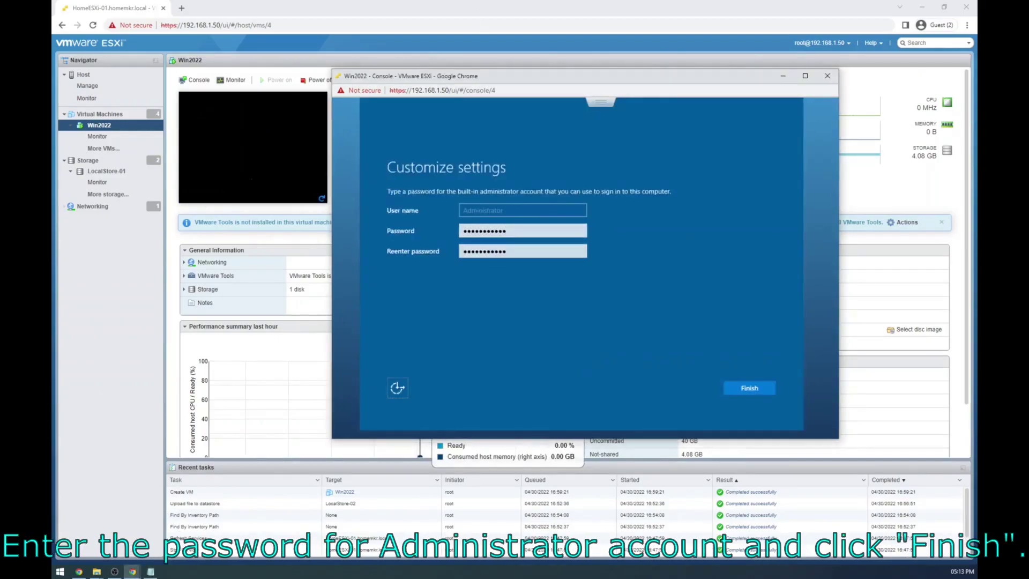
key(Return)
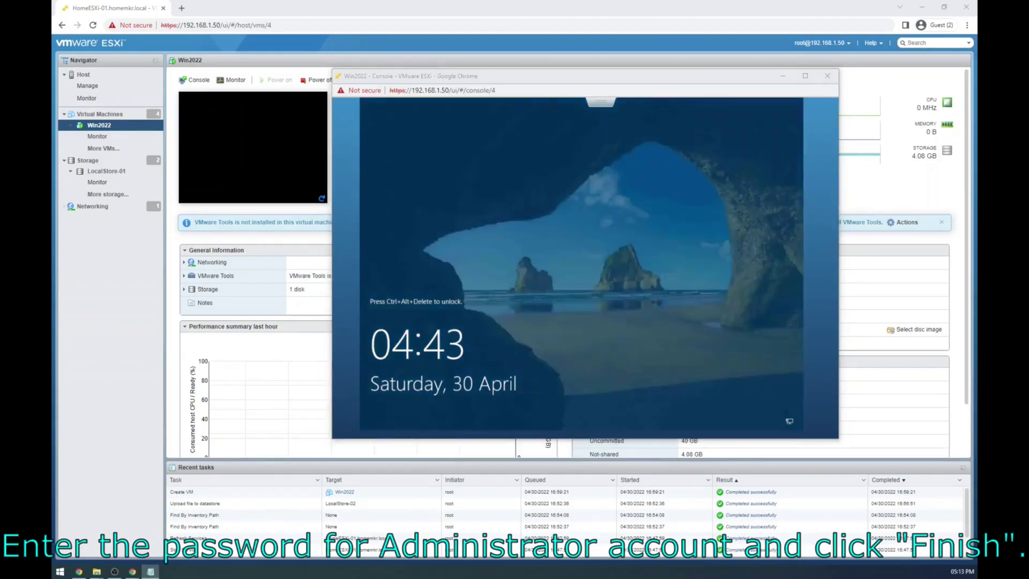
Step: Send Ctrl-Alt-Delete from the console menu and sign in as Administrator with the password
click(391, 81)
click(606, 103)
mouse_move(625, 135)
mouse_move(536, 165)
click(447, 166)
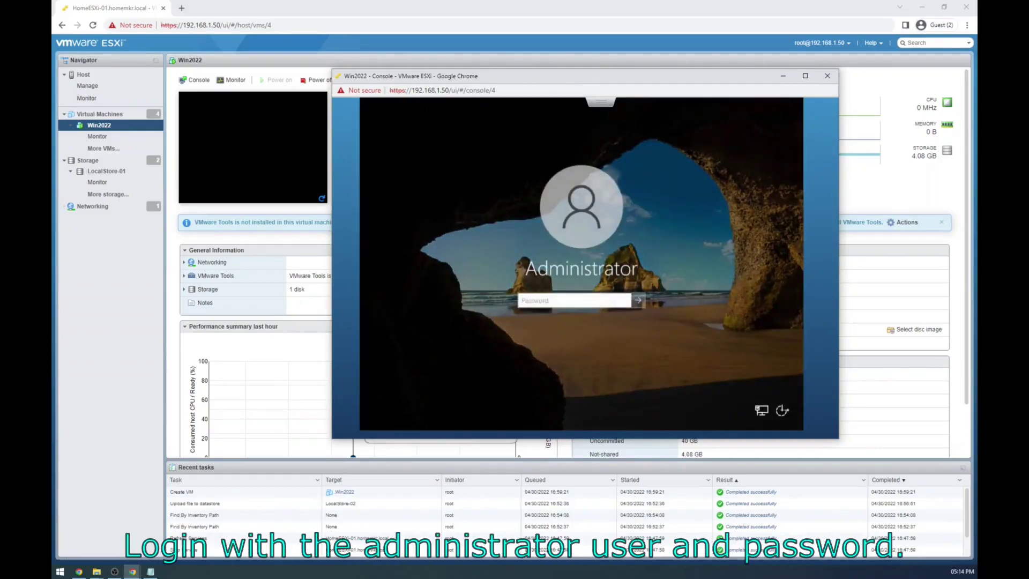
text(P)
key(Return)
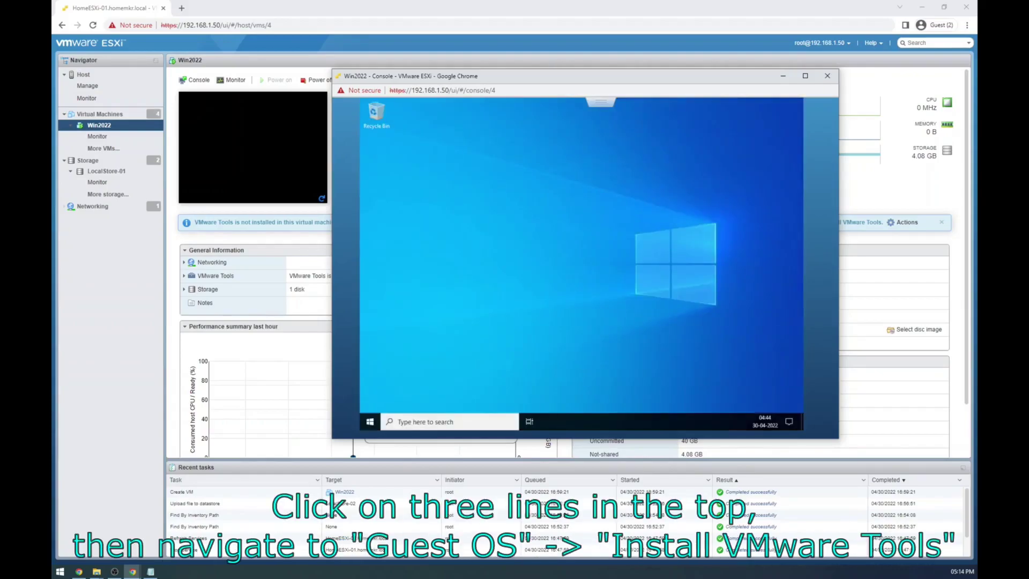
Step: Start the VMware Tools install from Guest OS and allow network discoverability with Yes
click(603, 104)
mouse_move(628, 138)
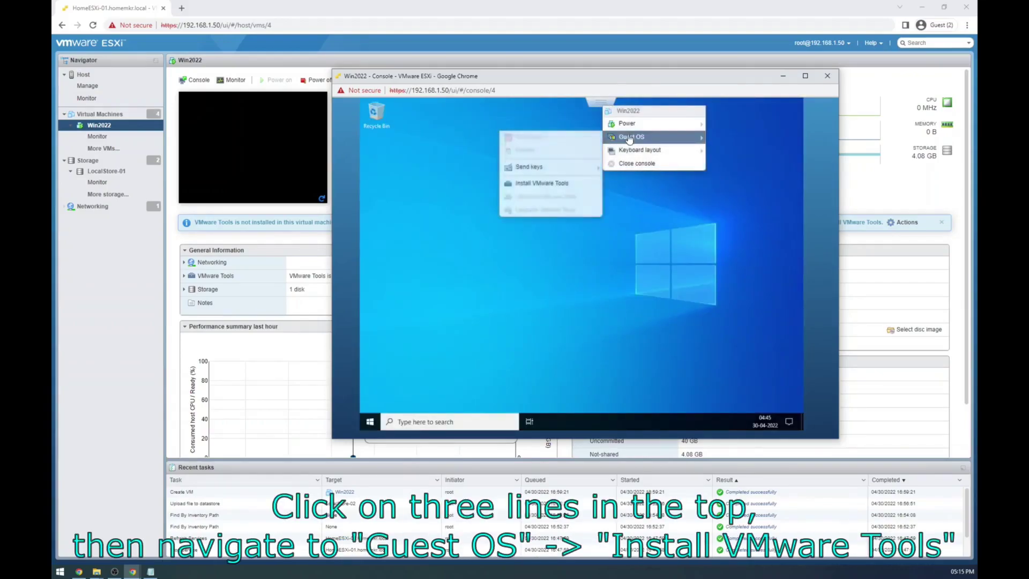
click(550, 188)
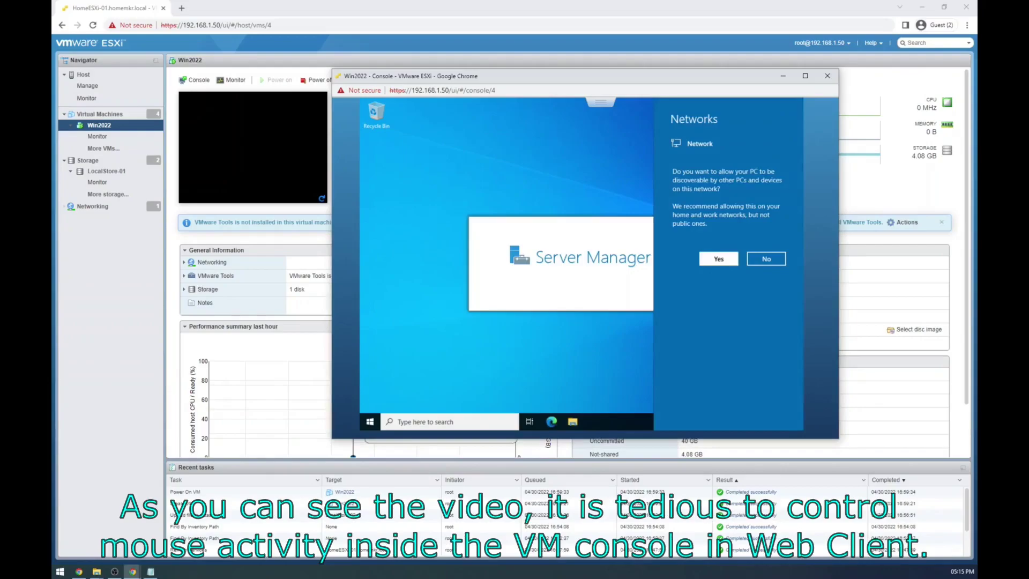
click(718, 259)
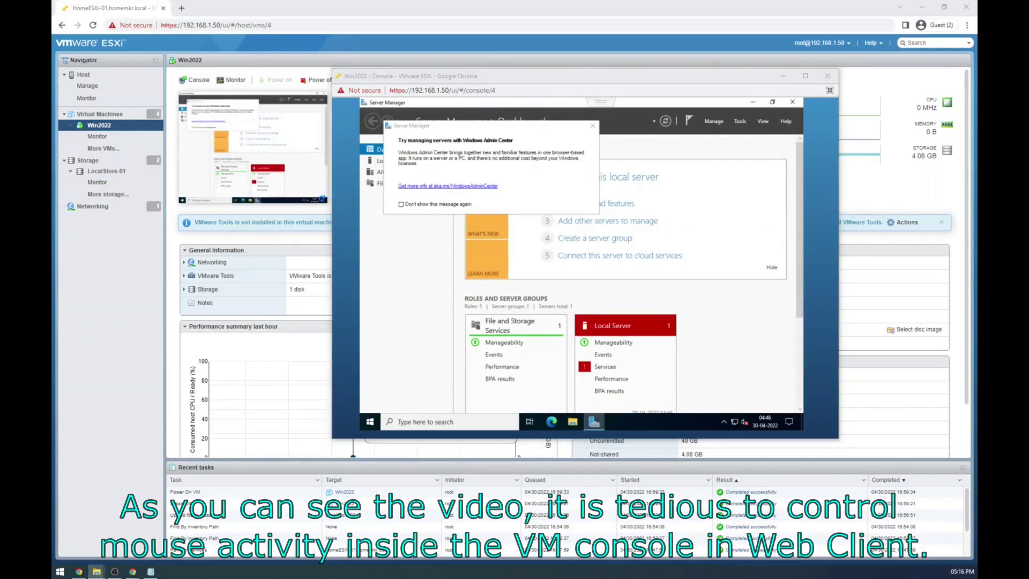
Step: Close the Win2022 VM console window from its menu
key(alt+Tab)
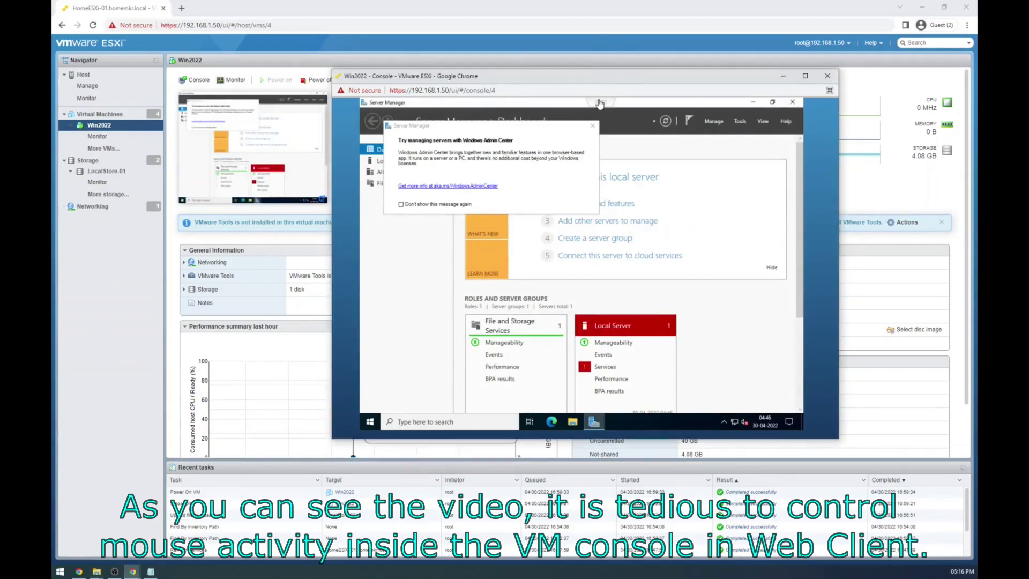
click(601, 103)
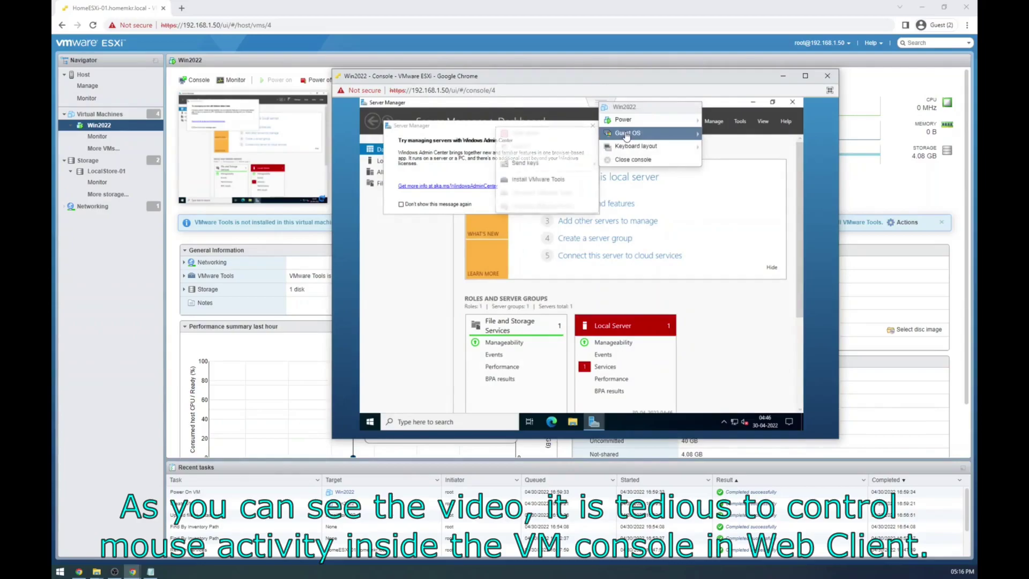
click(633, 160)
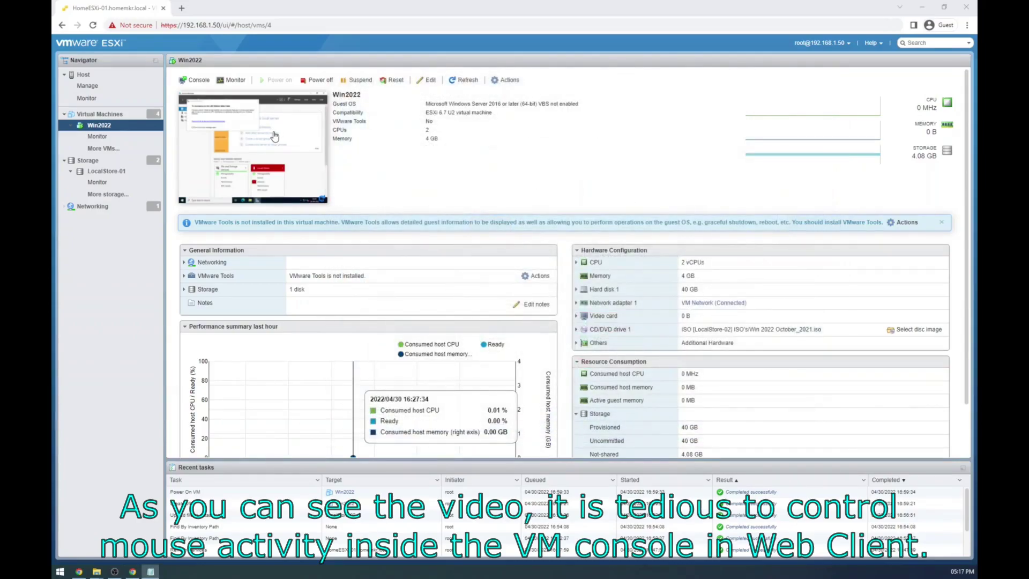
right_click(274, 133)
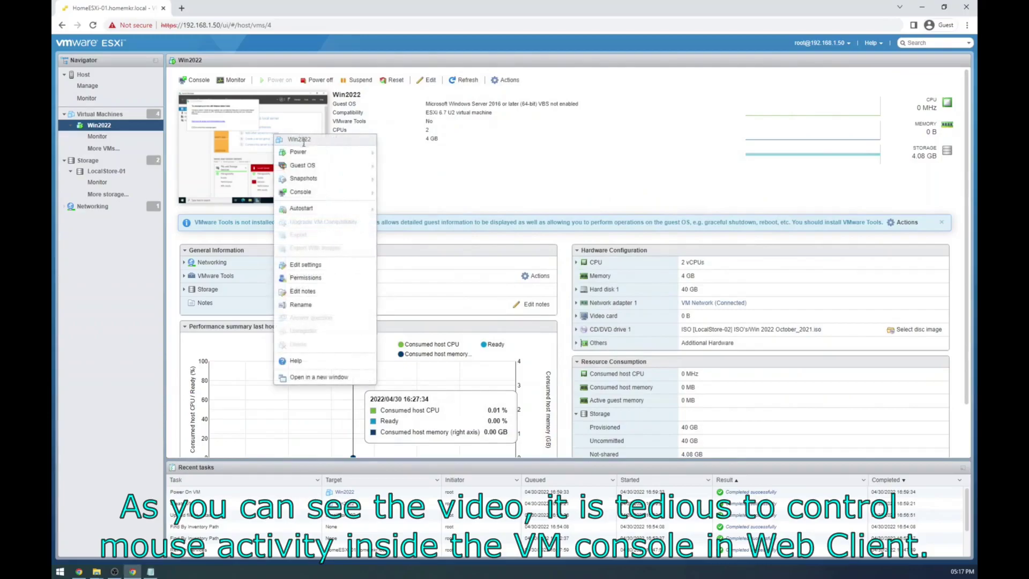
mouse_move(369, 199)
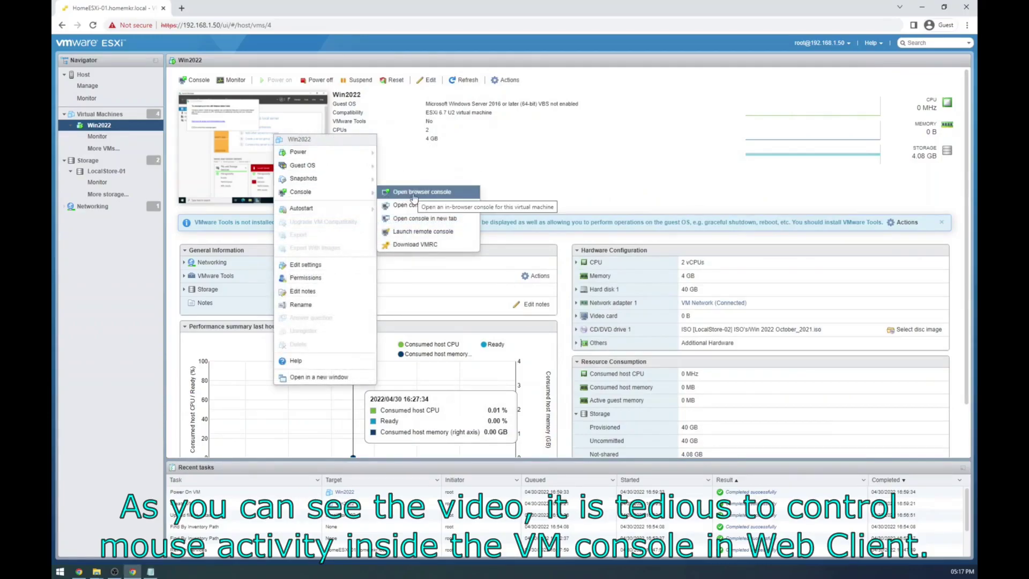
click(413, 214)
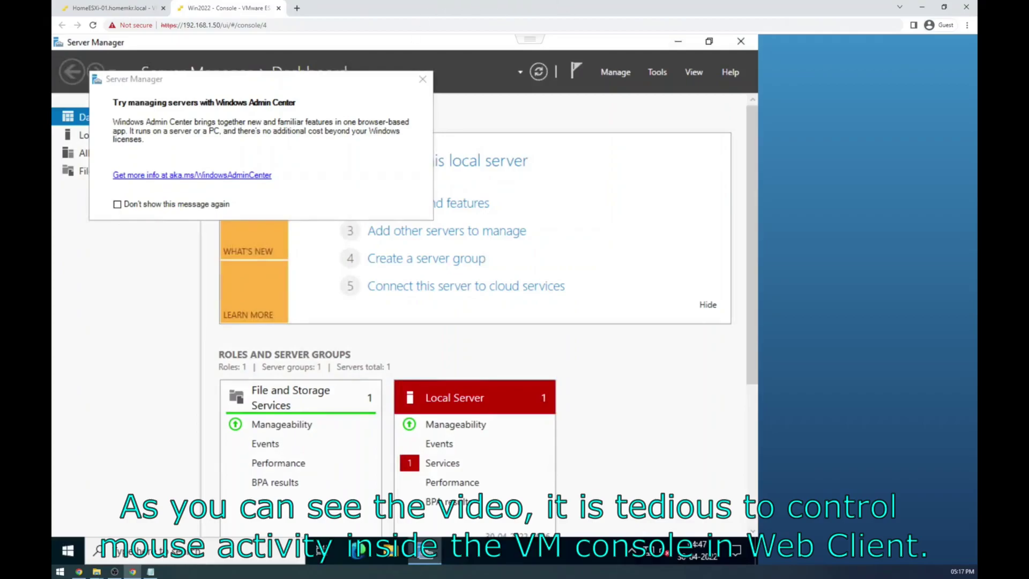
key(alt+space)
key(Escape)
key(alt+space)
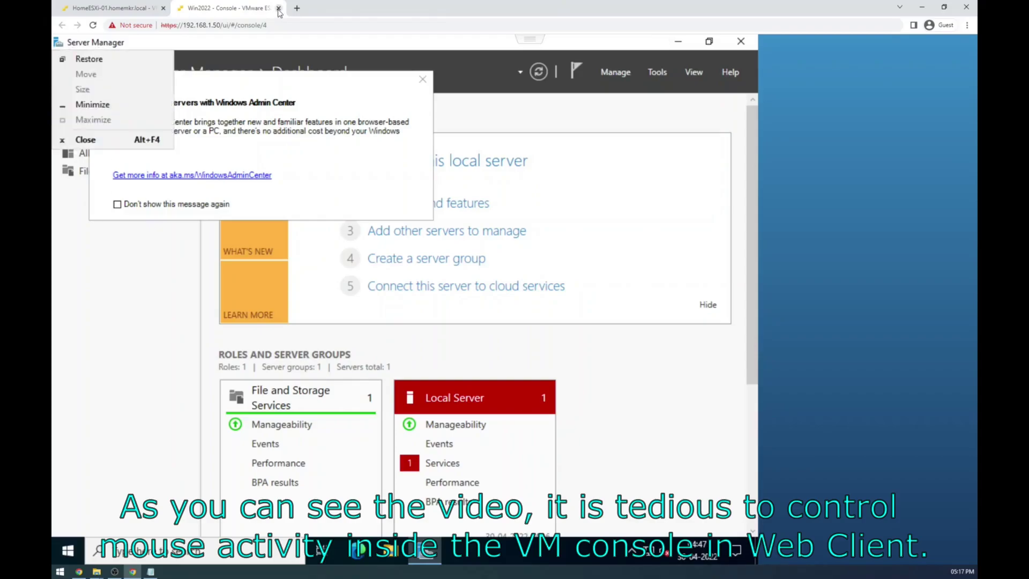
click(278, 9)
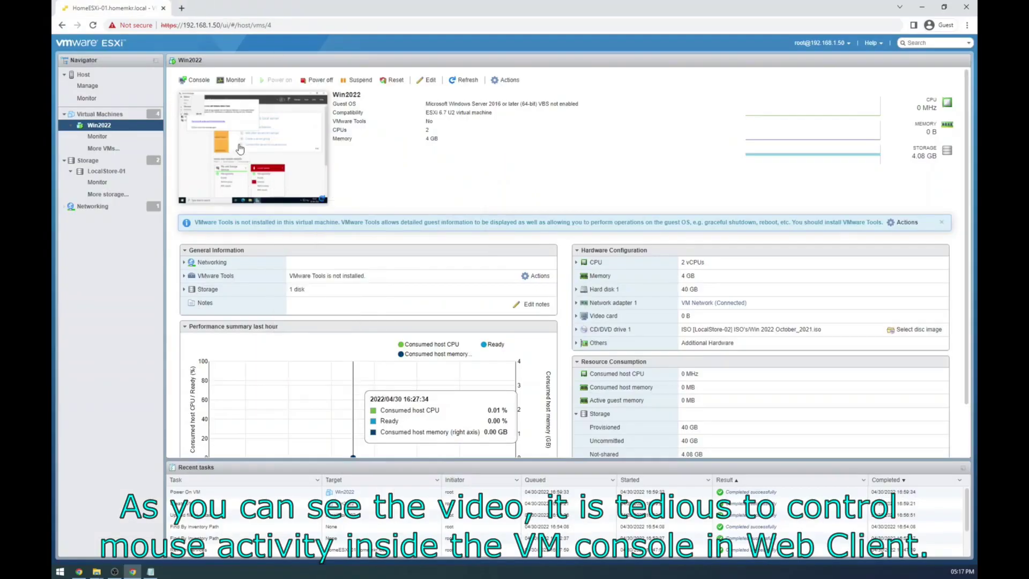
right_click(268, 180)
mouse_move(277, 210)
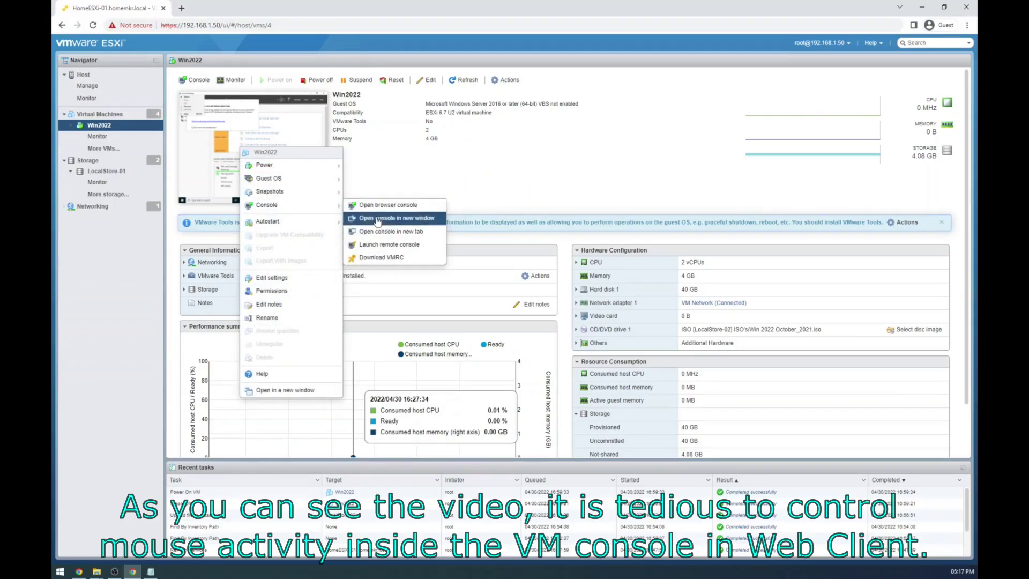
click(378, 219)
drag(430, 16, 495, 75)
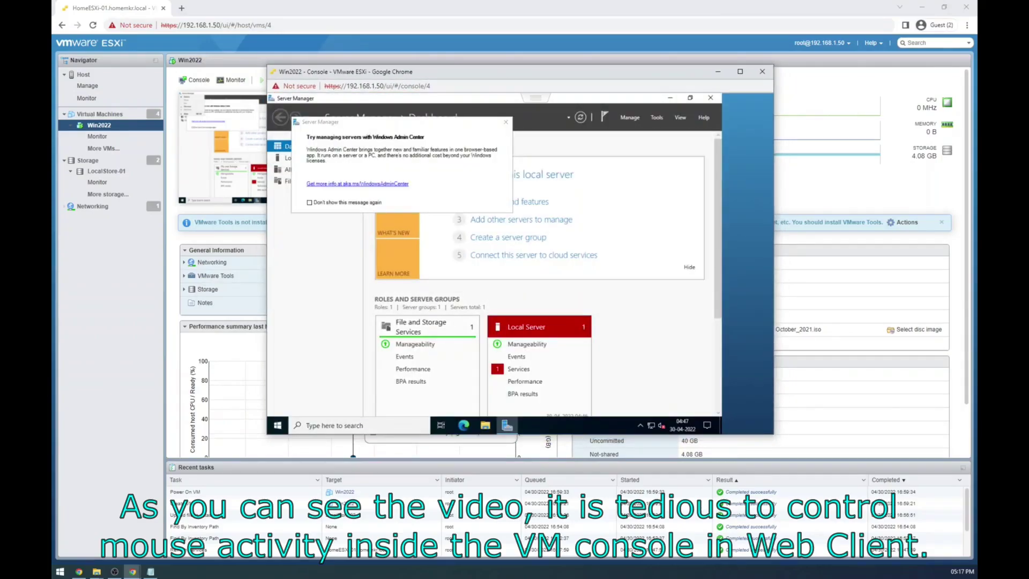
click(762, 72)
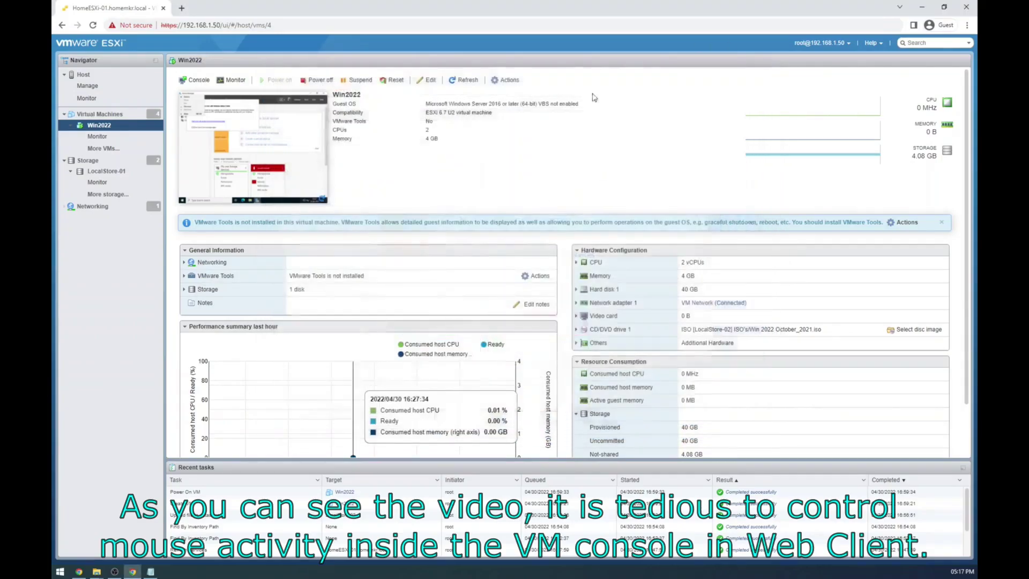
Step: Launch the Win2022 remote console, always allowing this host to open VMware Workstation
right_click(248, 155)
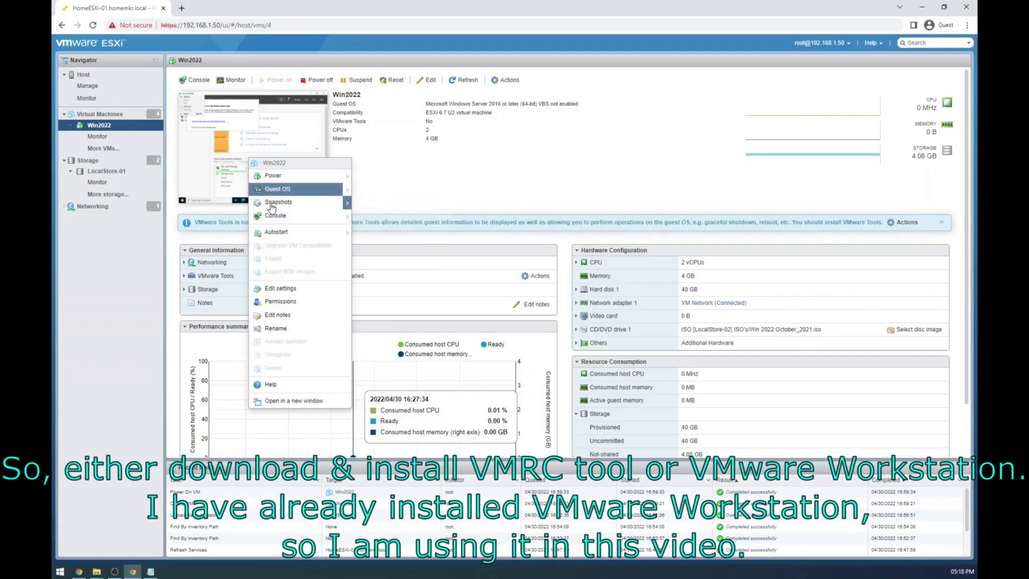
mouse_move(277, 217)
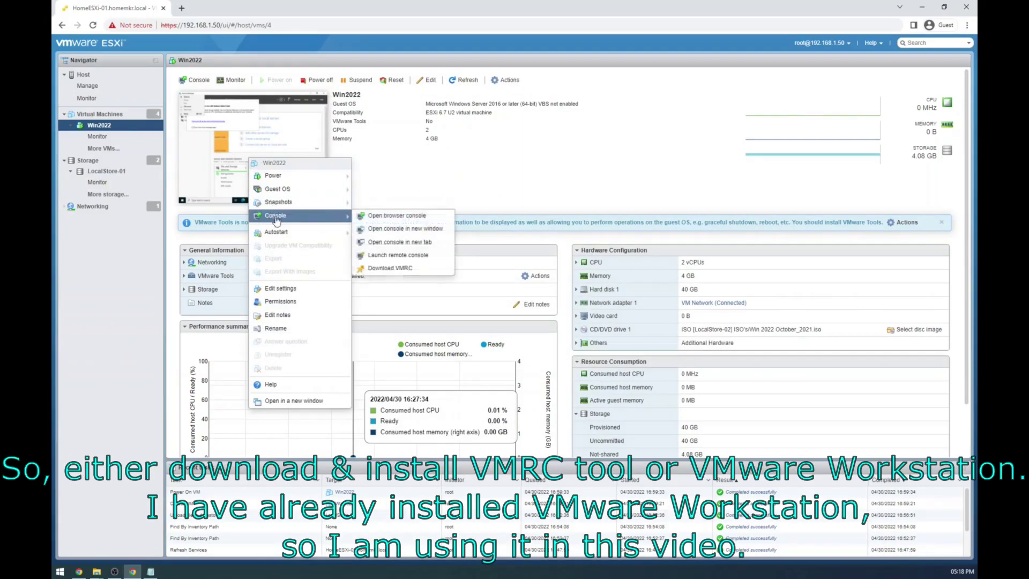
click(395, 259)
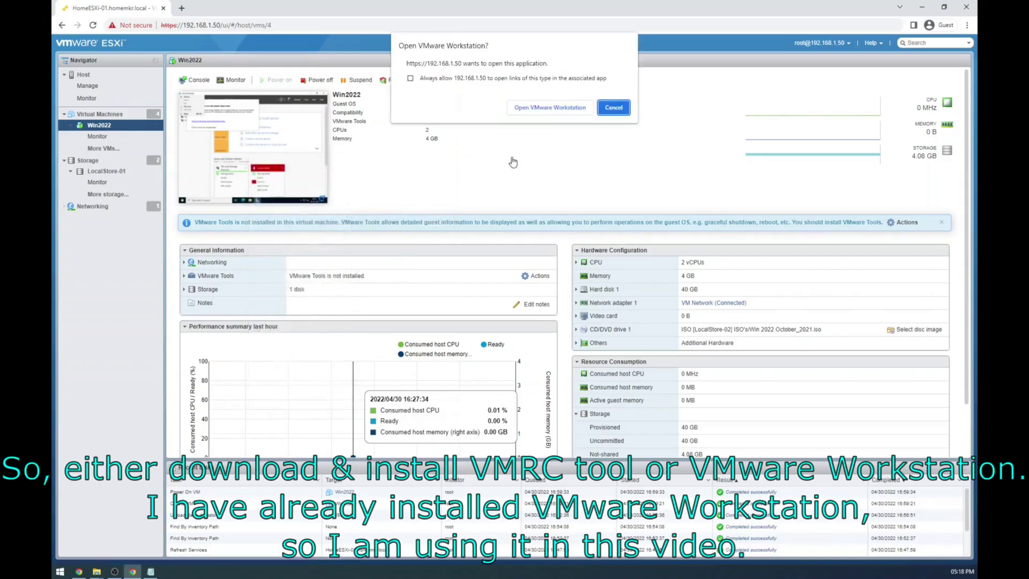
click(488, 81)
click(531, 108)
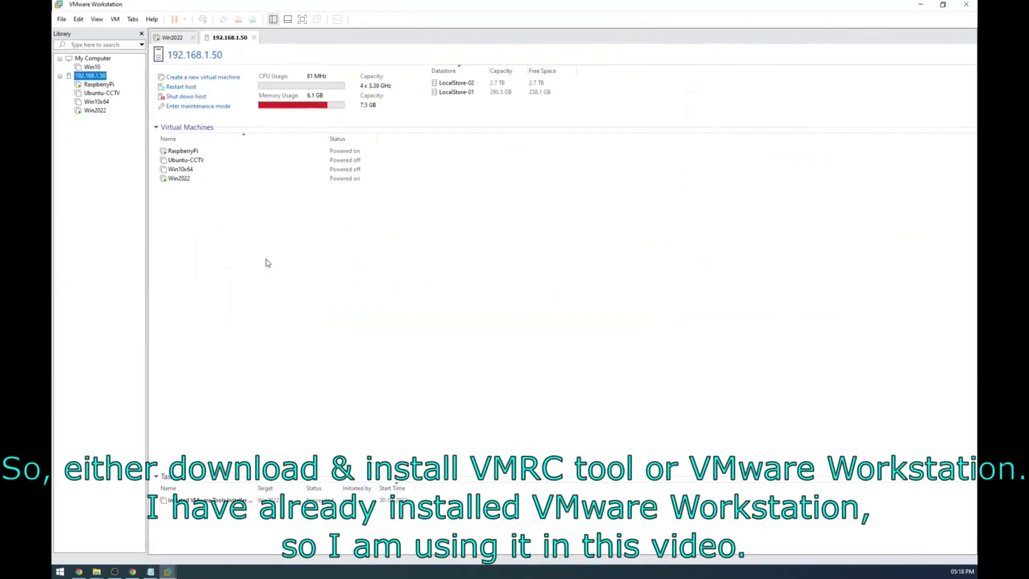
Step: In the Win2022 guest, open DVD Drive (D:) VMware Tools in File Explorer and run setup64
click(95, 110)
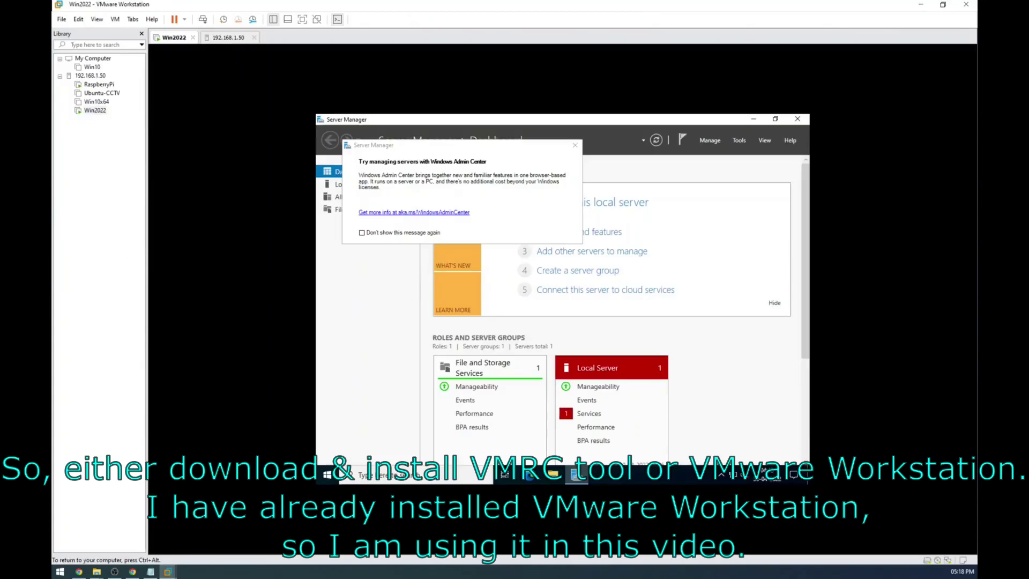
key(super+e)
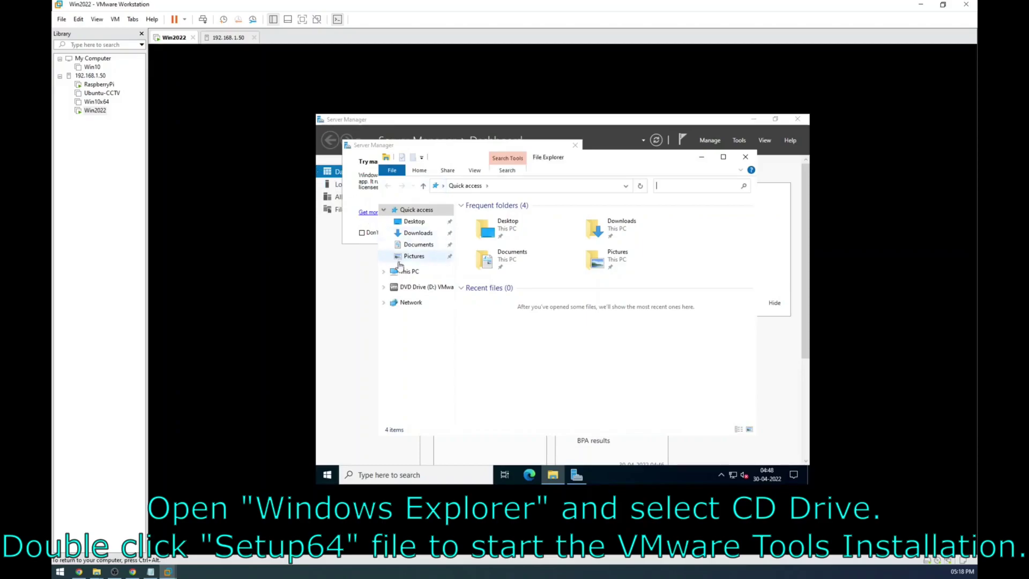
click(413, 288)
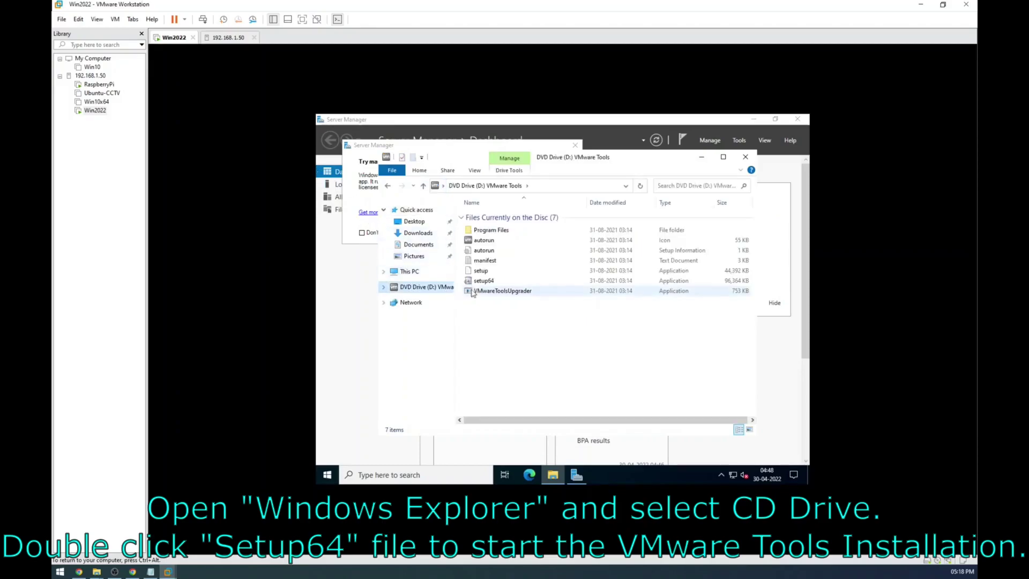
click(482, 281)
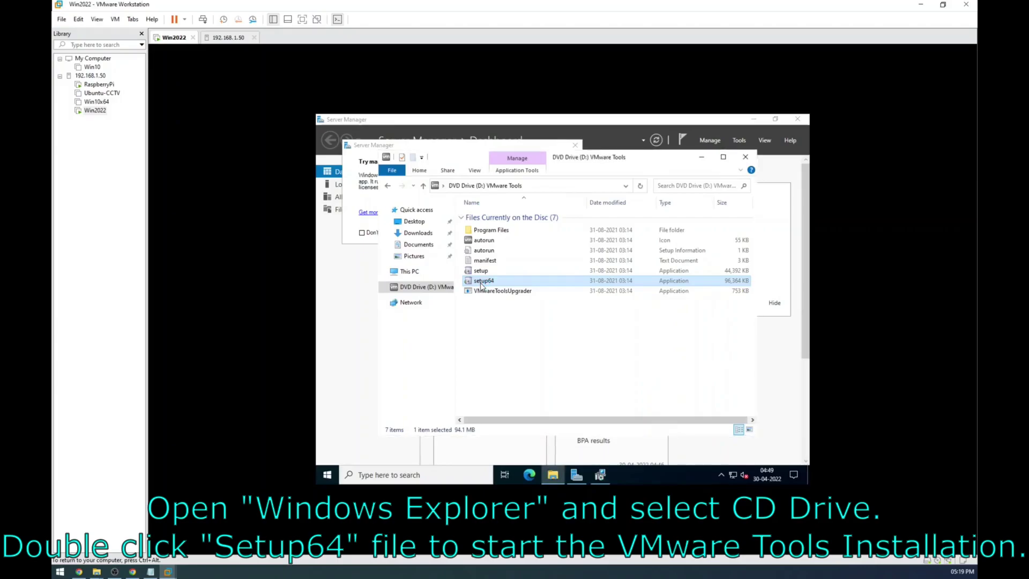
Step: Install VMware Tools with the Typical setup type, finish, and agree to restart the guest
click(599, 475)
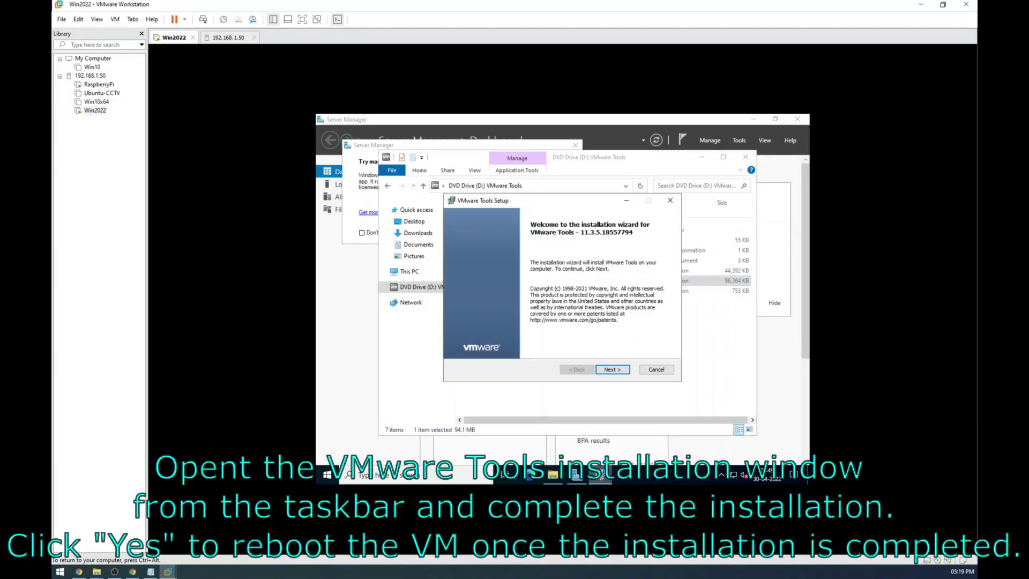
click(605, 372)
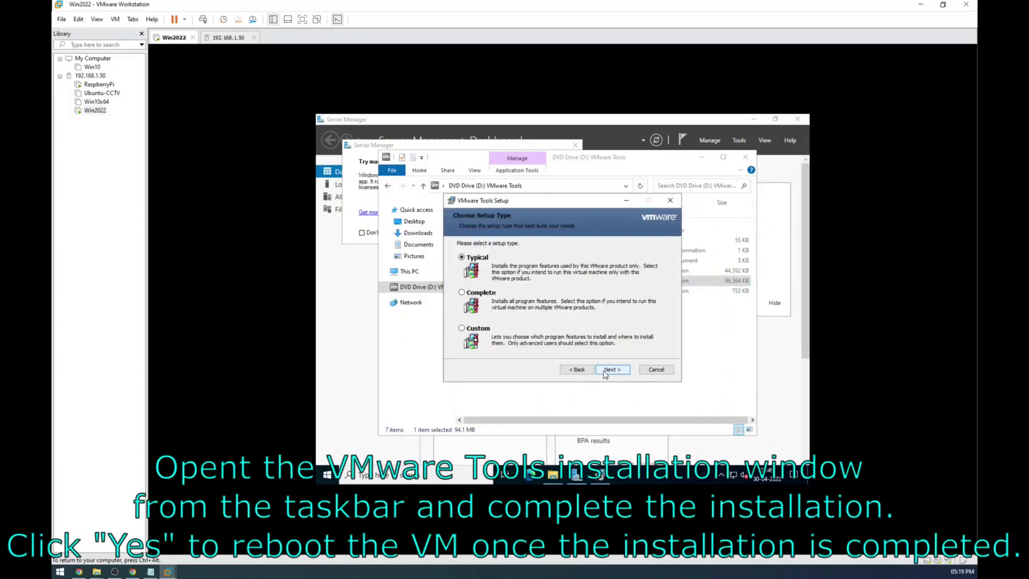
click(609, 371)
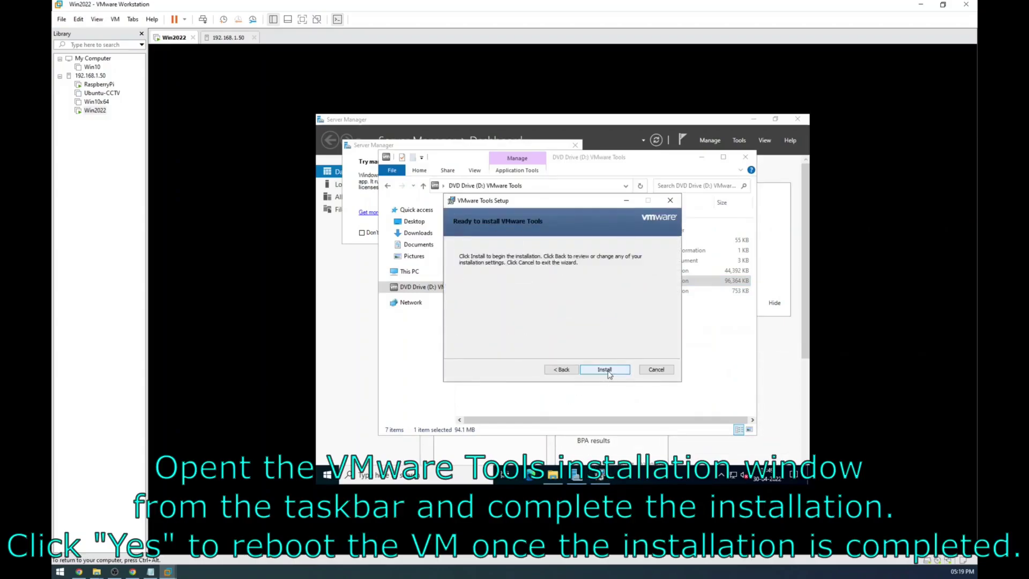
click(609, 373)
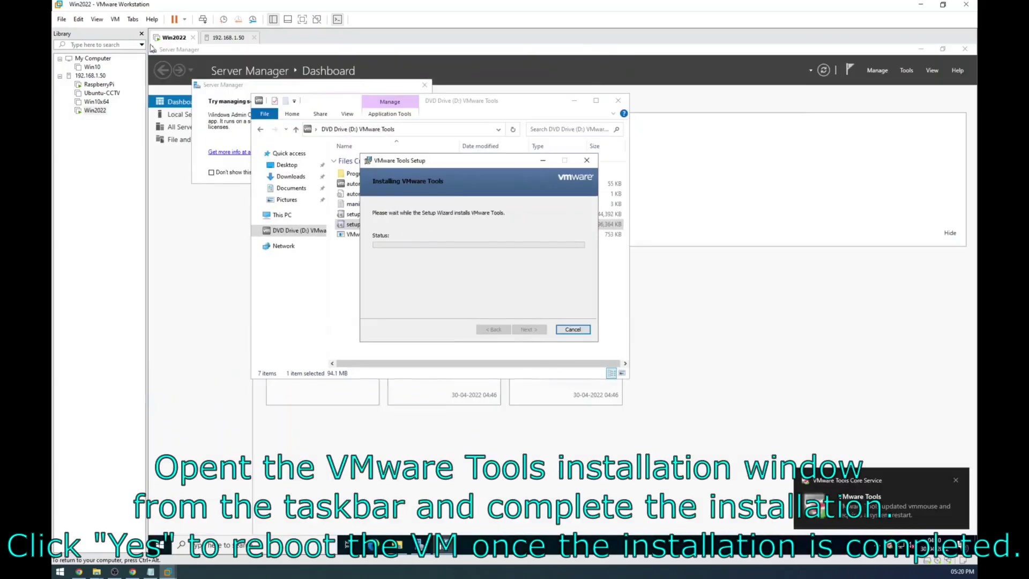
click(529, 328)
click(529, 317)
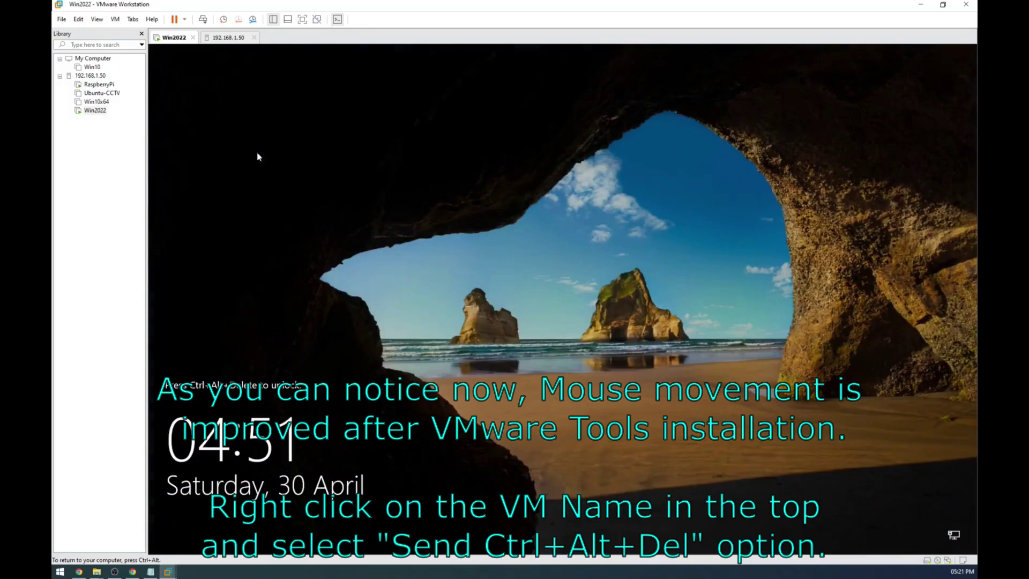
Step: Send Ctrl+Alt+Del from the Win2022 tab menu and sign in with the Administrator password
right_click(172, 39)
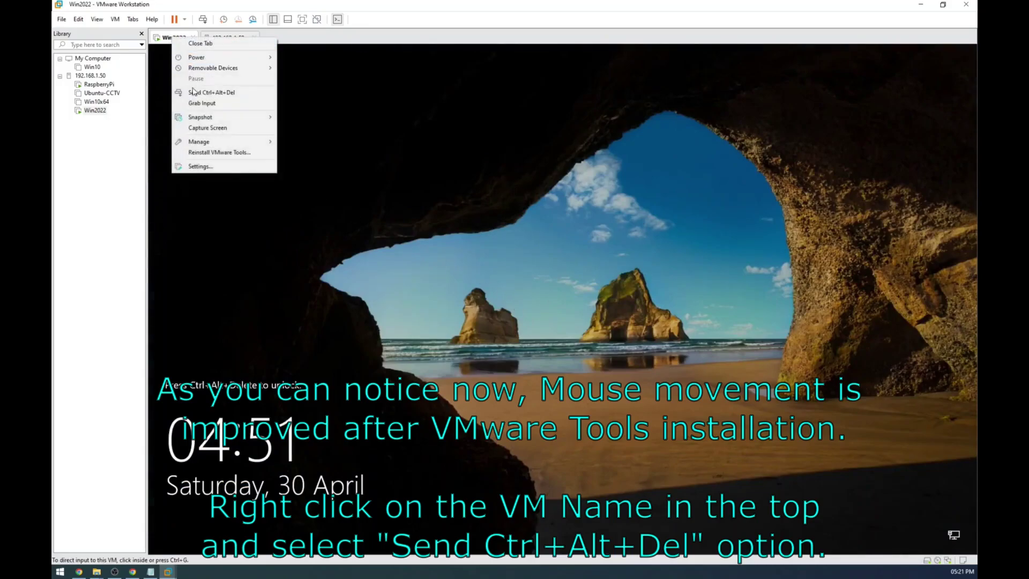
click(211, 93)
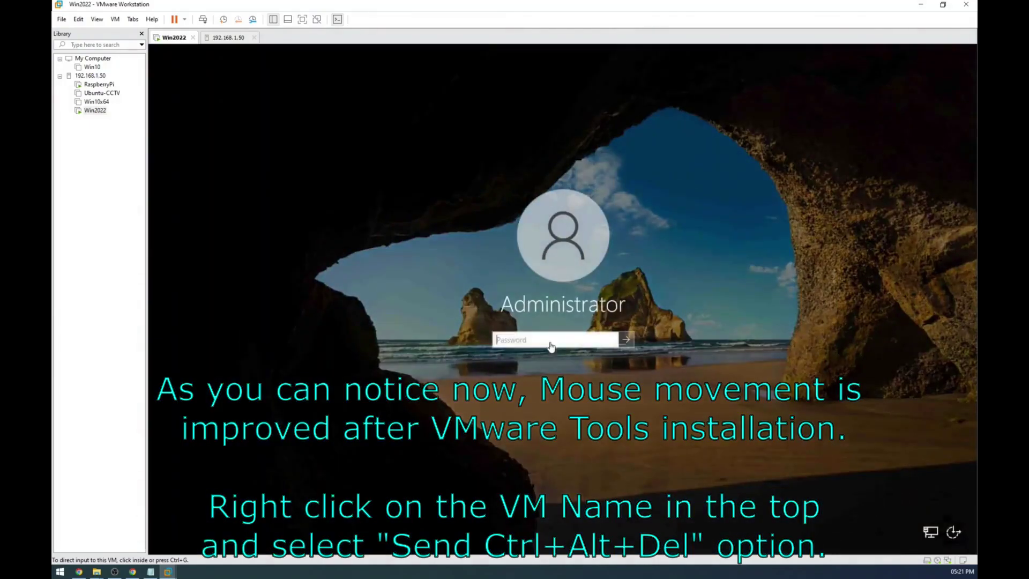
click(555, 337)
text(•••)
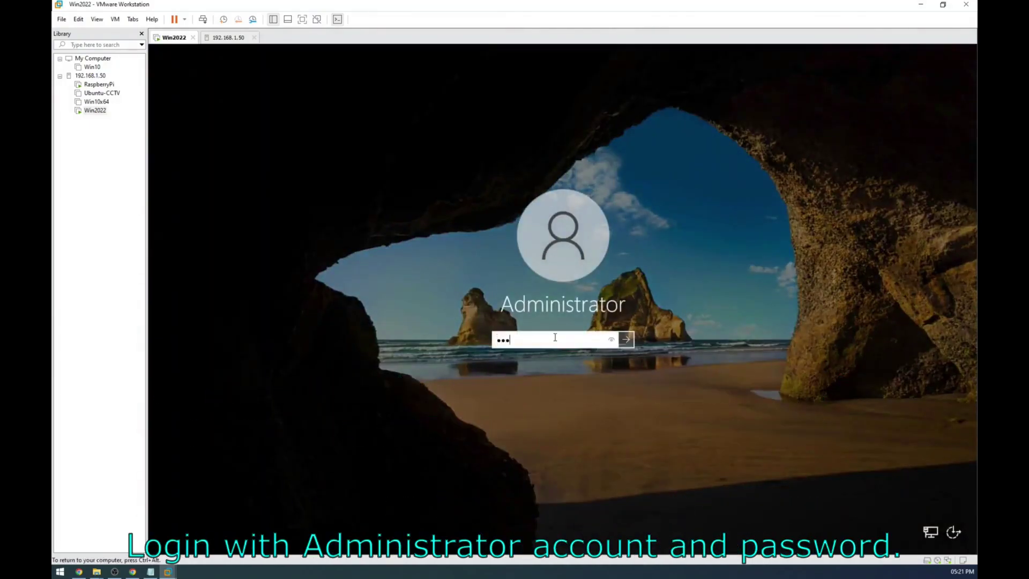
text(•••••••••)
key(Return)
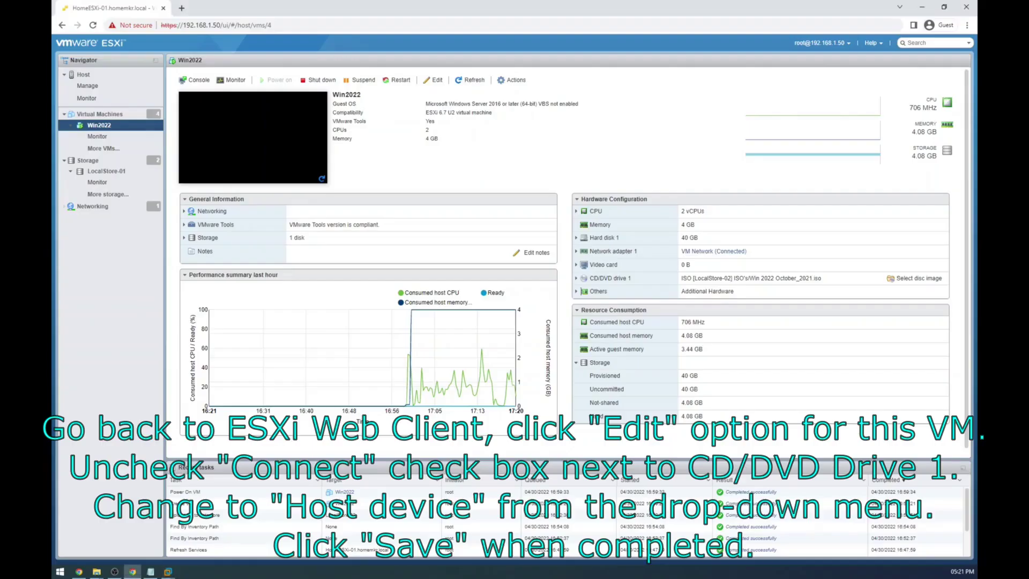
Step: Switch Win2022's CD/DVD Drive 1 from the Windows ISO to Host device and save
click(437, 80)
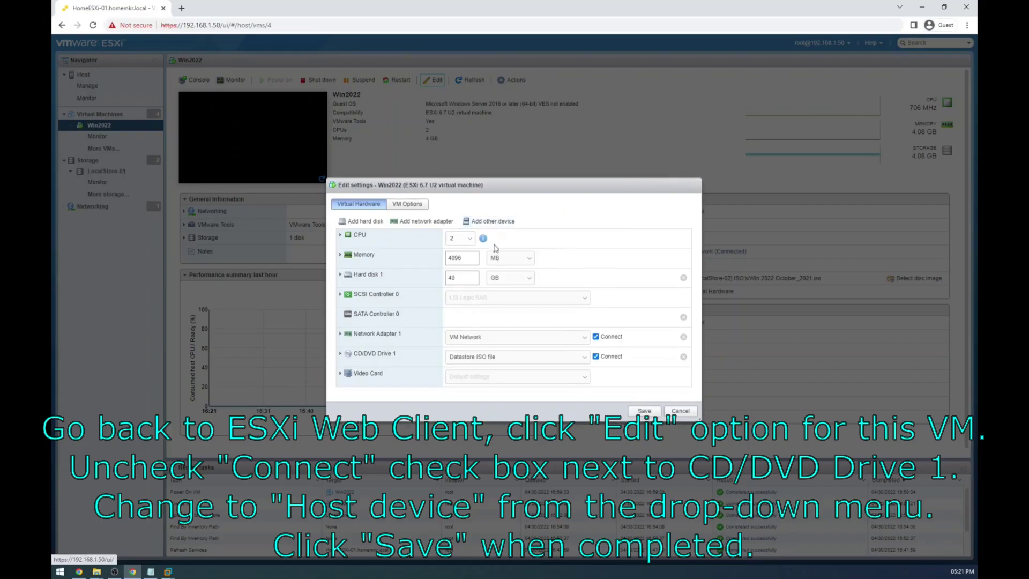
click(582, 357)
click(538, 370)
click(641, 410)
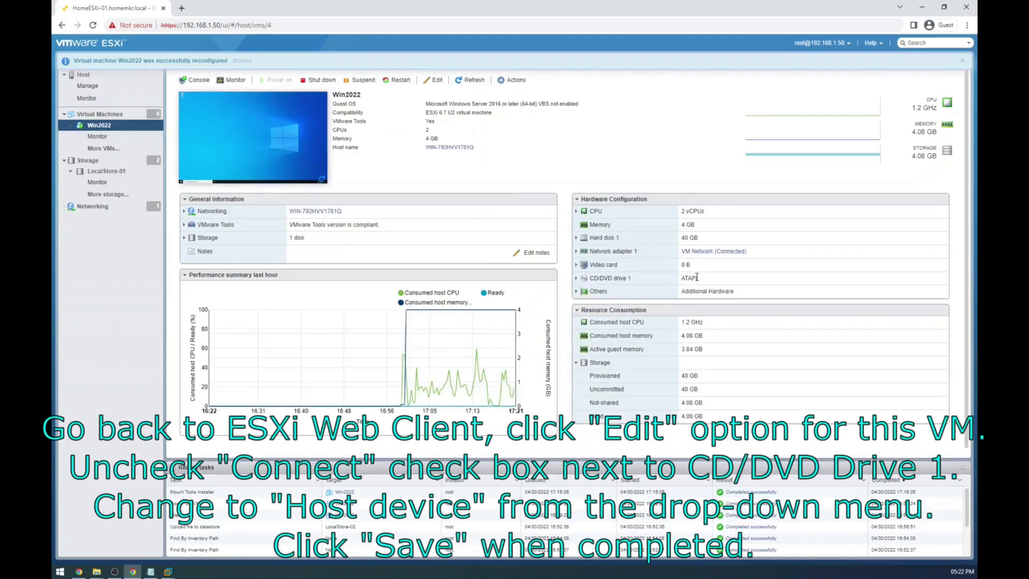
Step: Expand CD/DVD drive 1's details to confirm the new host-device setting
drag(707, 281, 676, 282)
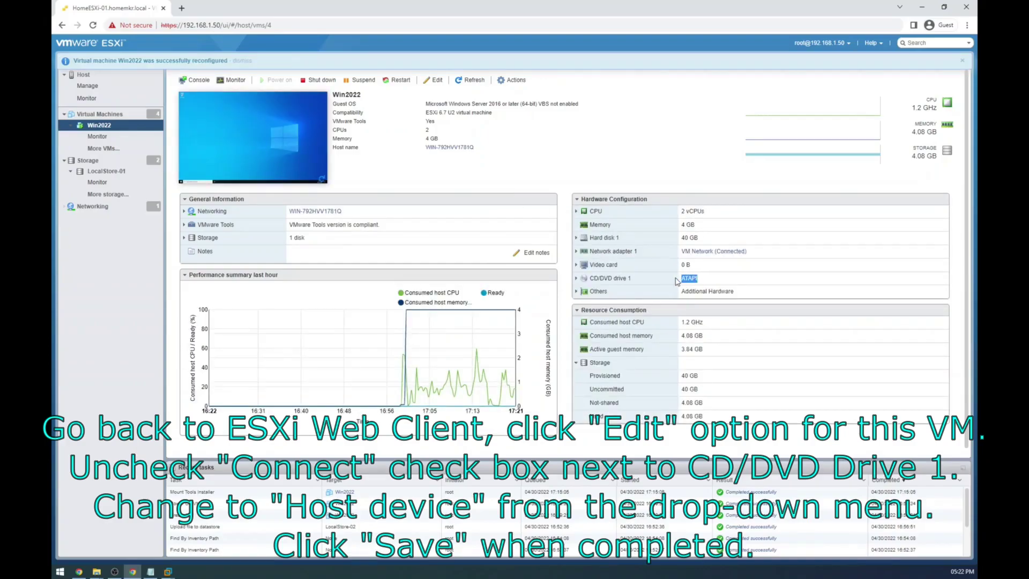
click(576, 280)
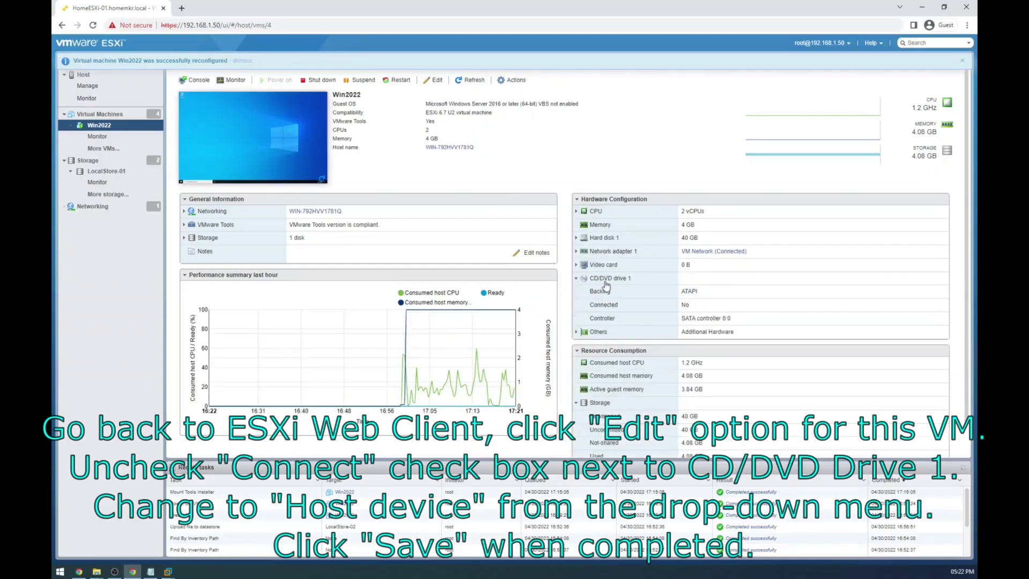
click(576, 278)
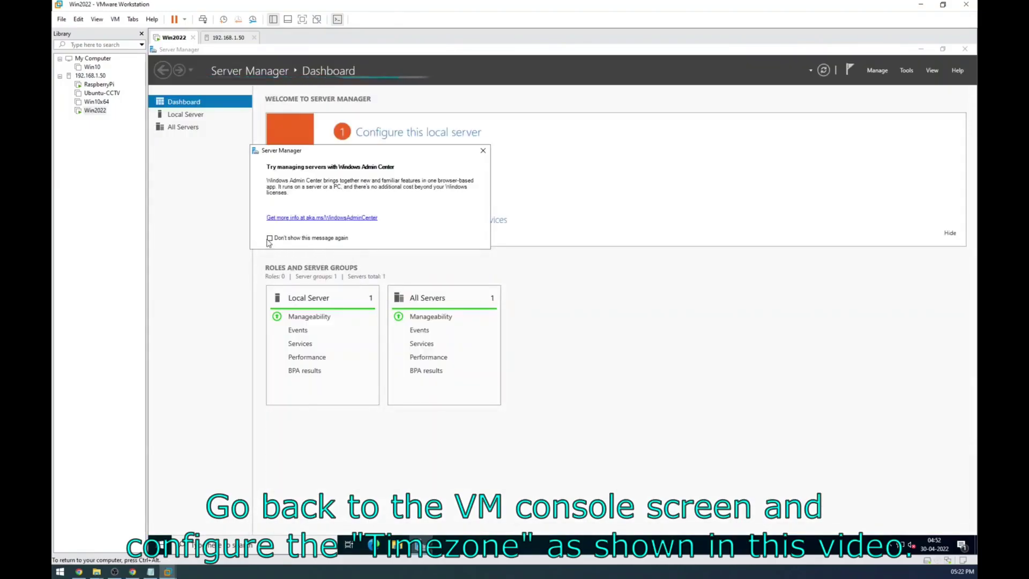
Step: Permanently dismiss the Windows Admin Center prompt and go to Local Server properties
click(269, 238)
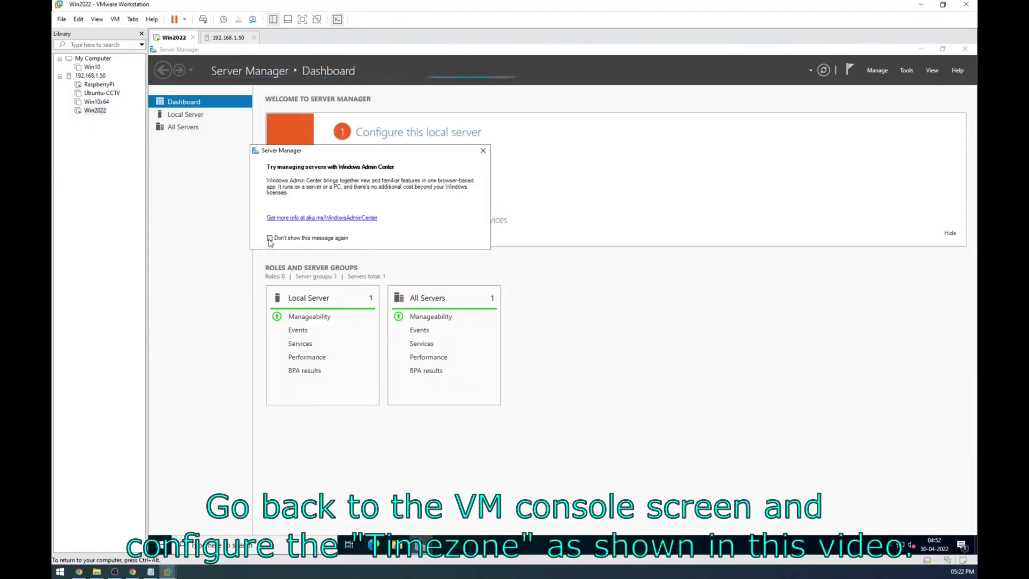
click(483, 151)
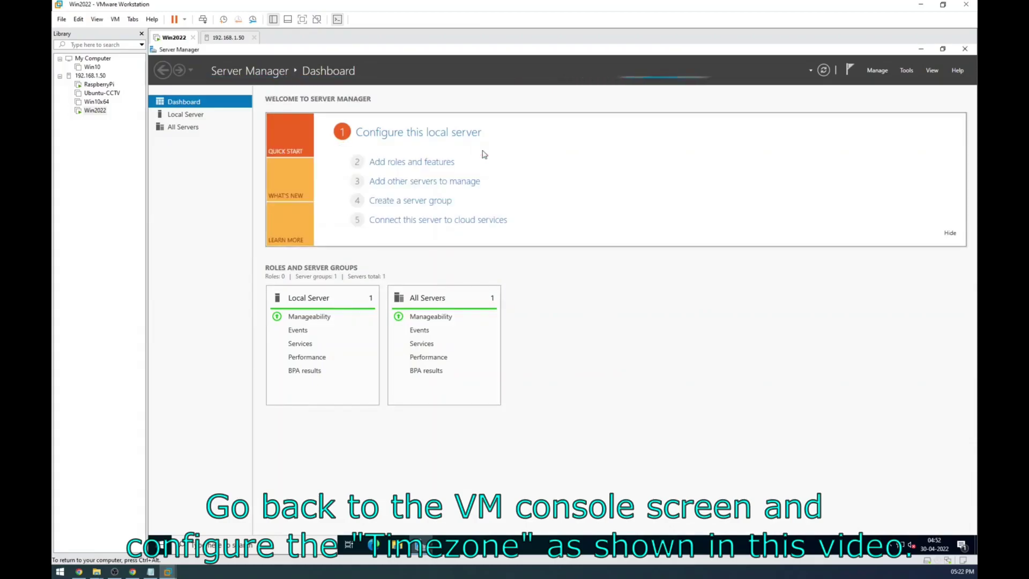
click(185, 115)
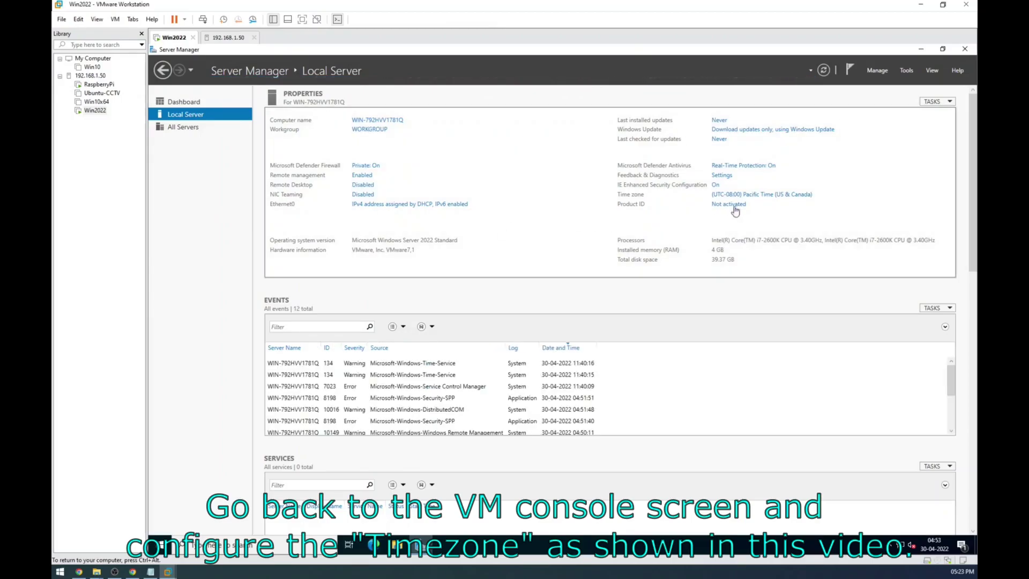
Step: Set the server's time zone to (UTC+05:30) Chennai, Kolkata, Mumbai, New Delhi
click(749, 195)
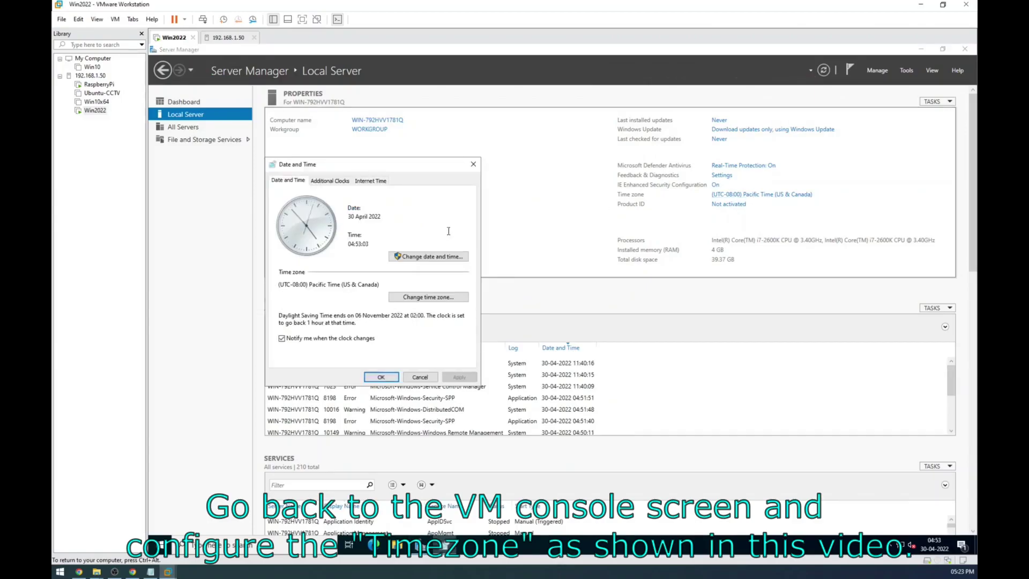
click(414, 300)
click(365, 221)
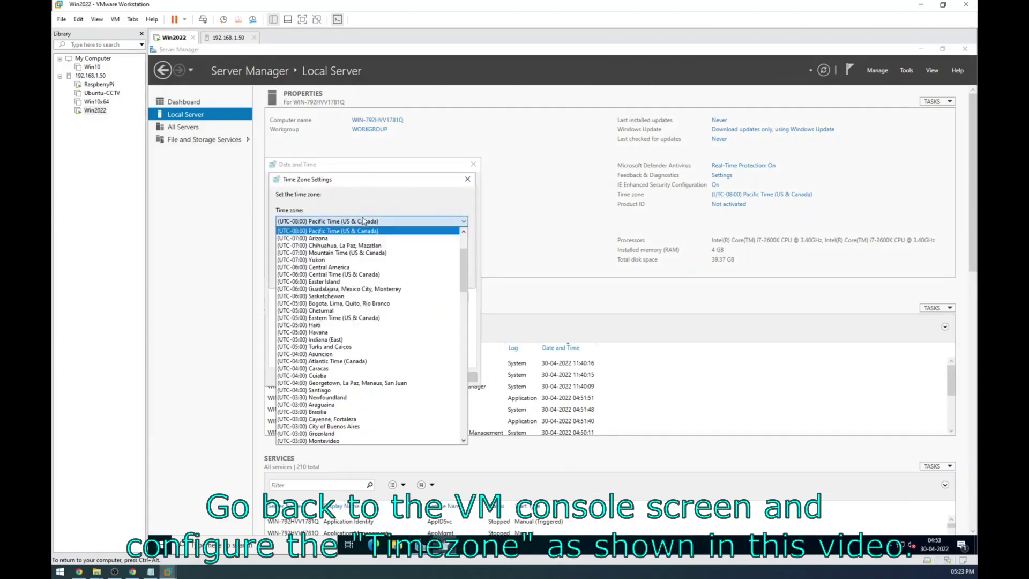
scroll(363, 336, down, 1)
scroll(362, 336, down, 15)
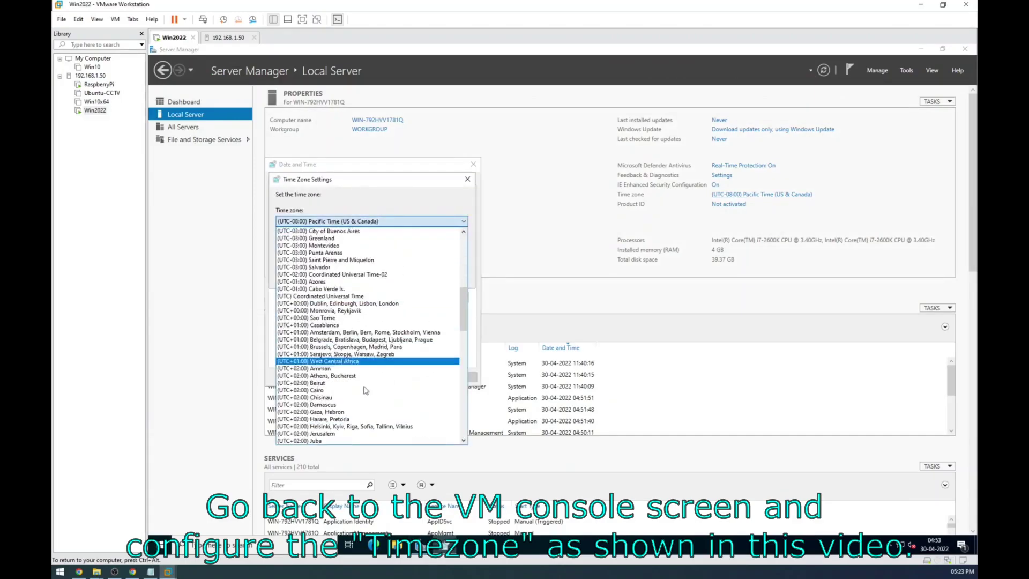
scroll(360, 415, down, 6)
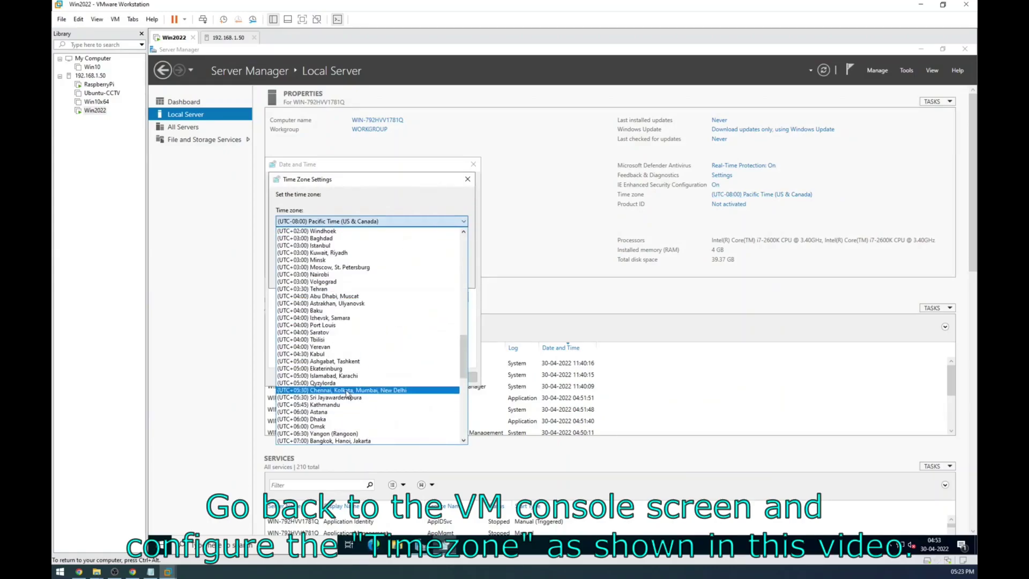
click(353, 389)
click(397, 276)
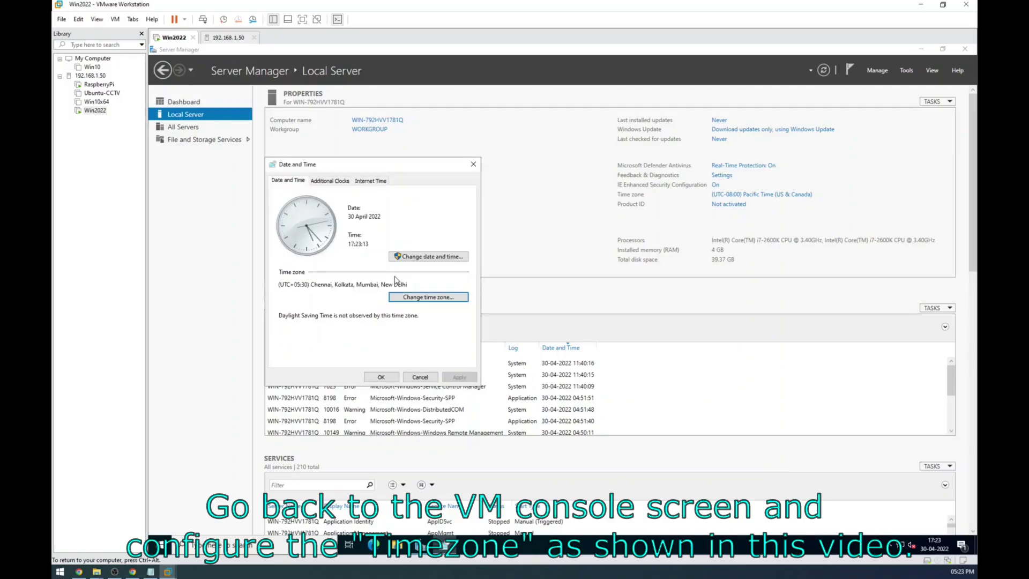
Step: Close Date and Time, then turn IE Enhanced Security off for Administrators and Users
click(381, 377)
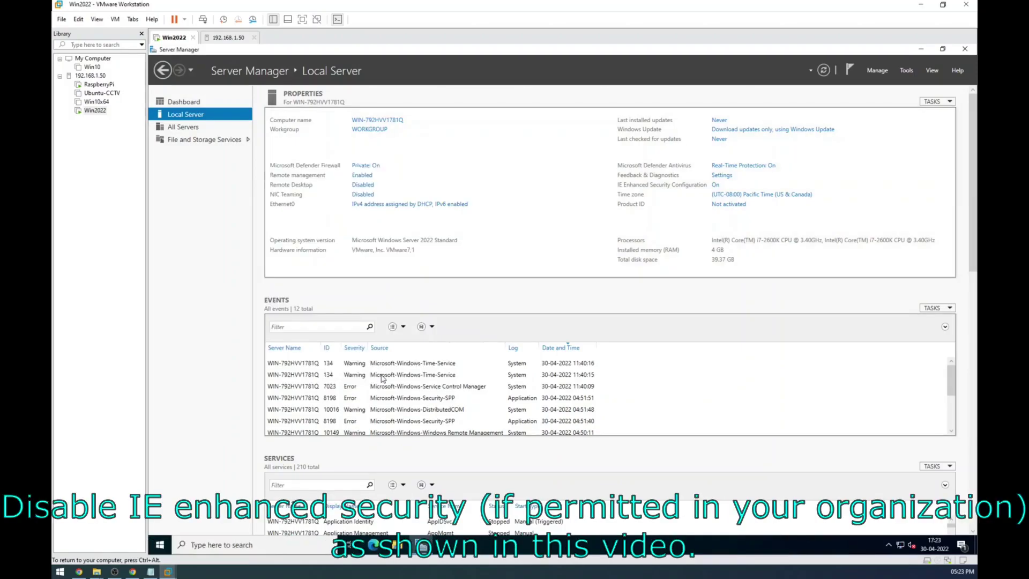
click(715, 186)
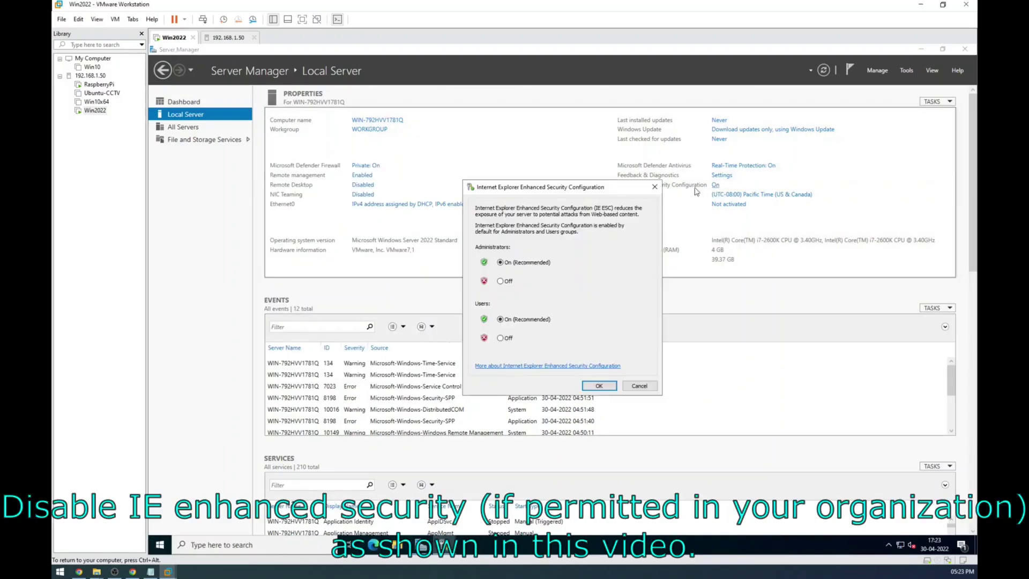
click(500, 338)
click(596, 387)
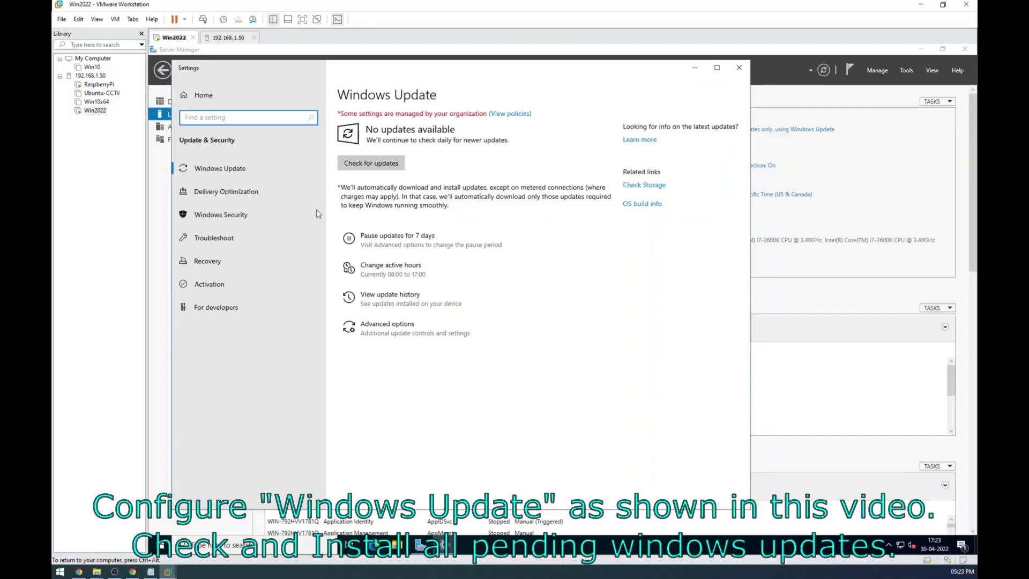
Step: Enable all four advanced Windows Update options: other products, metered downloads, prompt restart, restart notification
click(423, 328)
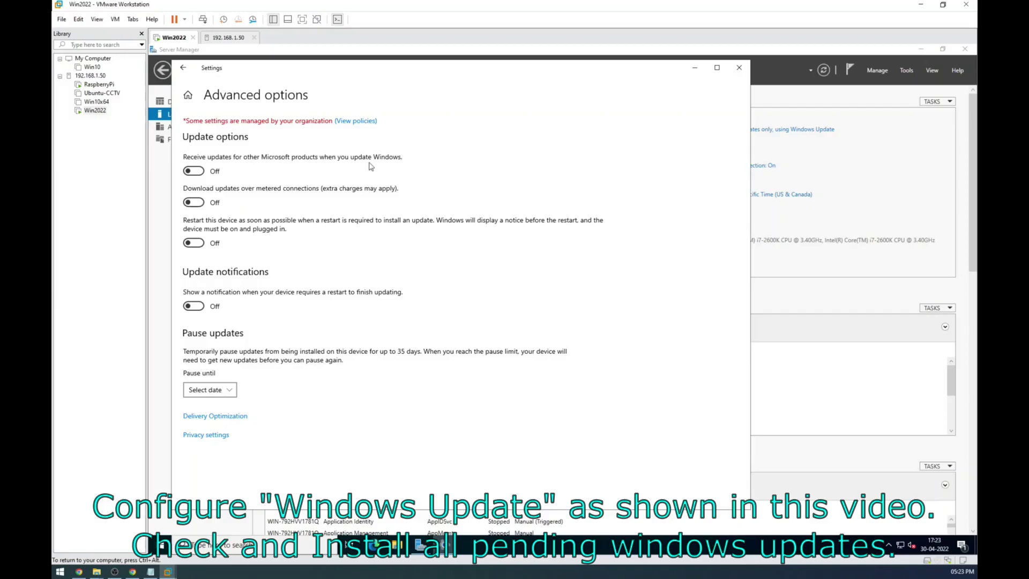
click(197, 172)
click(201, 204)
click(199, 244)
click(199, 307)
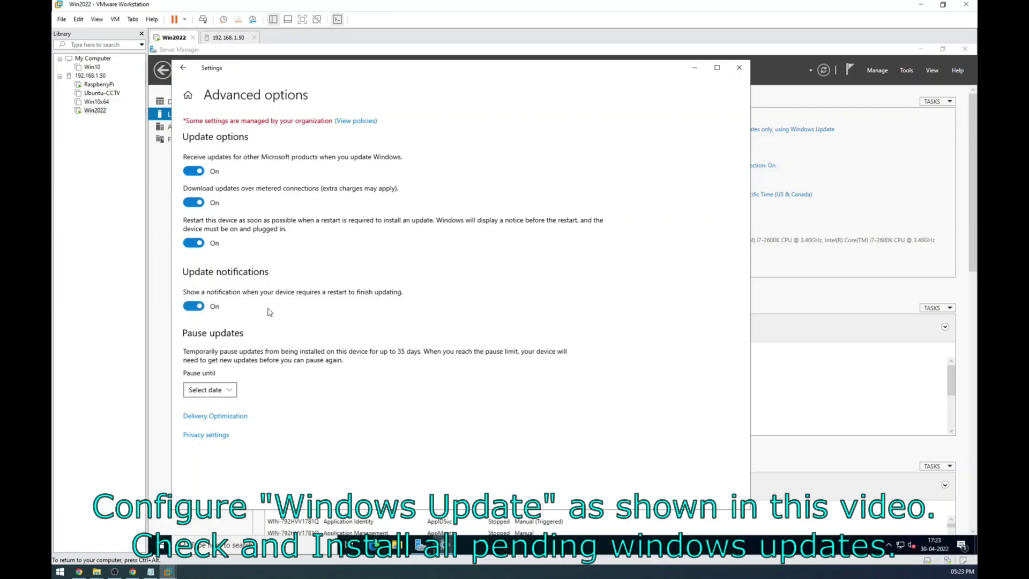
Step: Run a Windows Update check and return to Server Manager
click(183, 67)
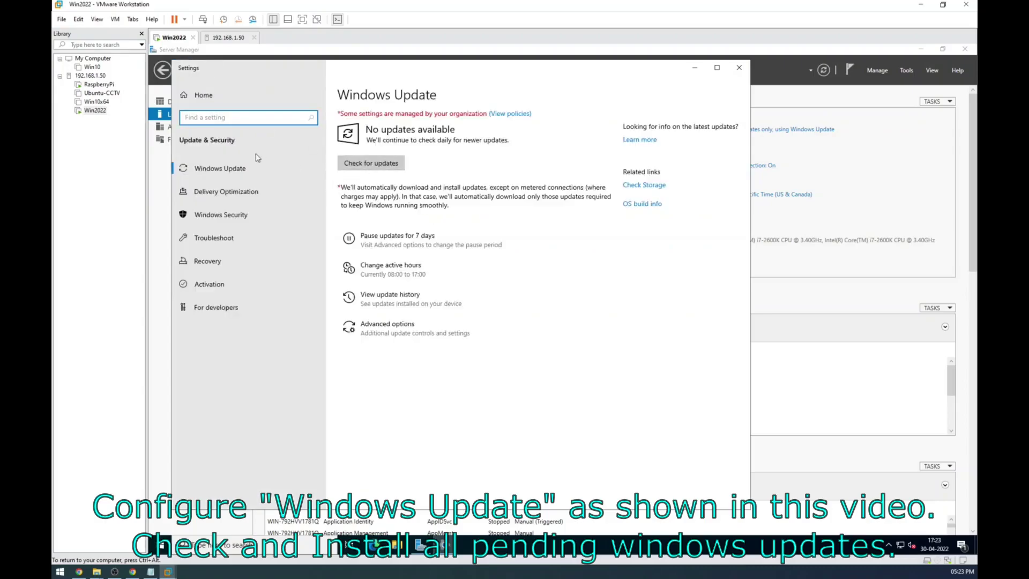
click(382, 165)
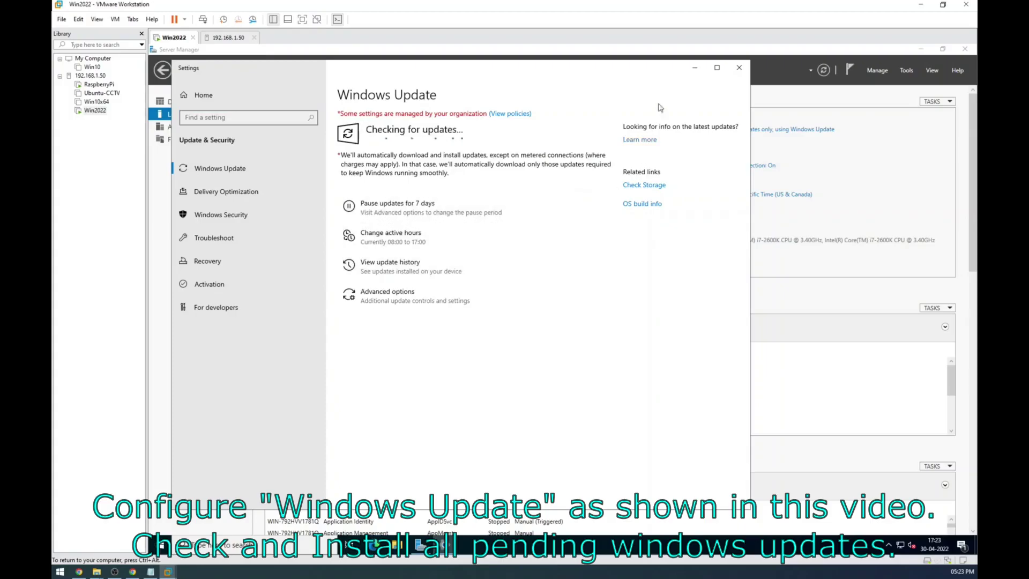
click(694, 67)
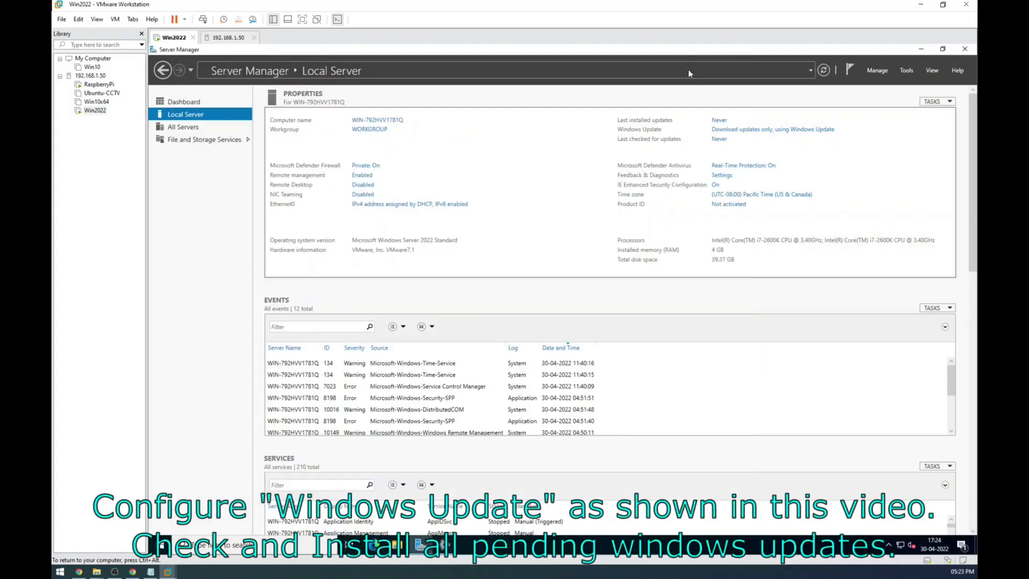
Step: Allow Remote Desktop connections to the server
click(363, 185)
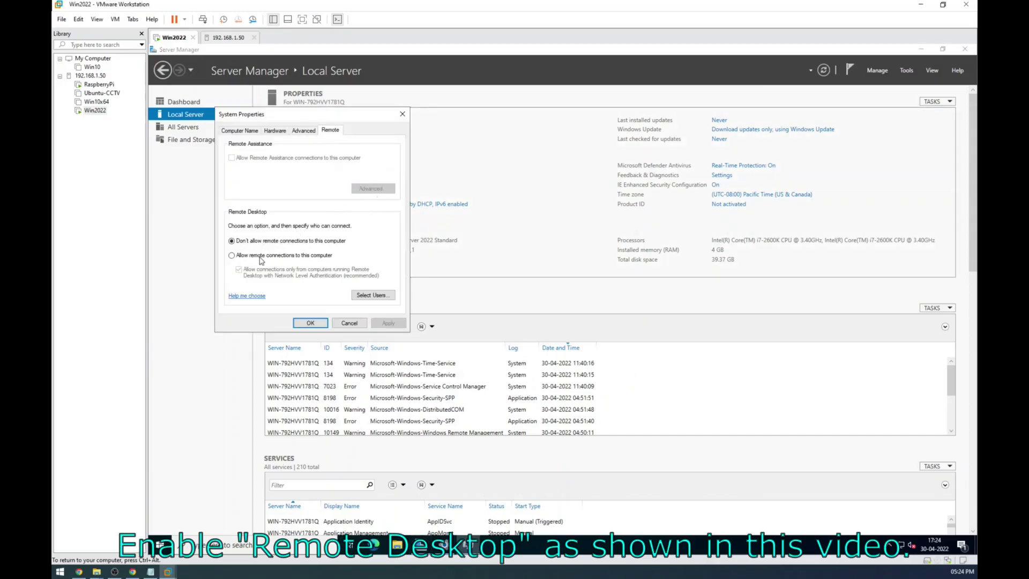
click(262, 258)
click(313, 223)
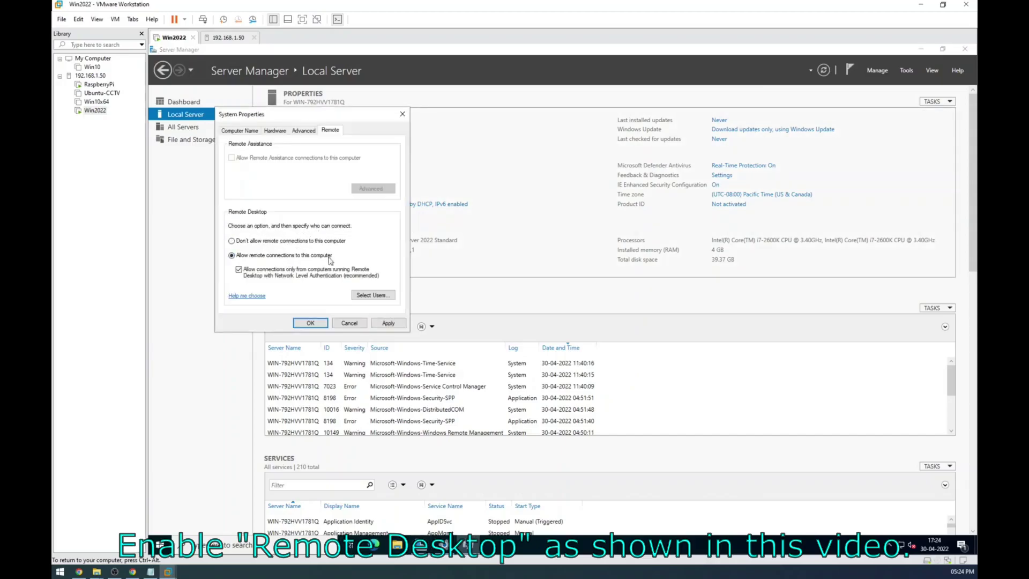
click(310, 322)
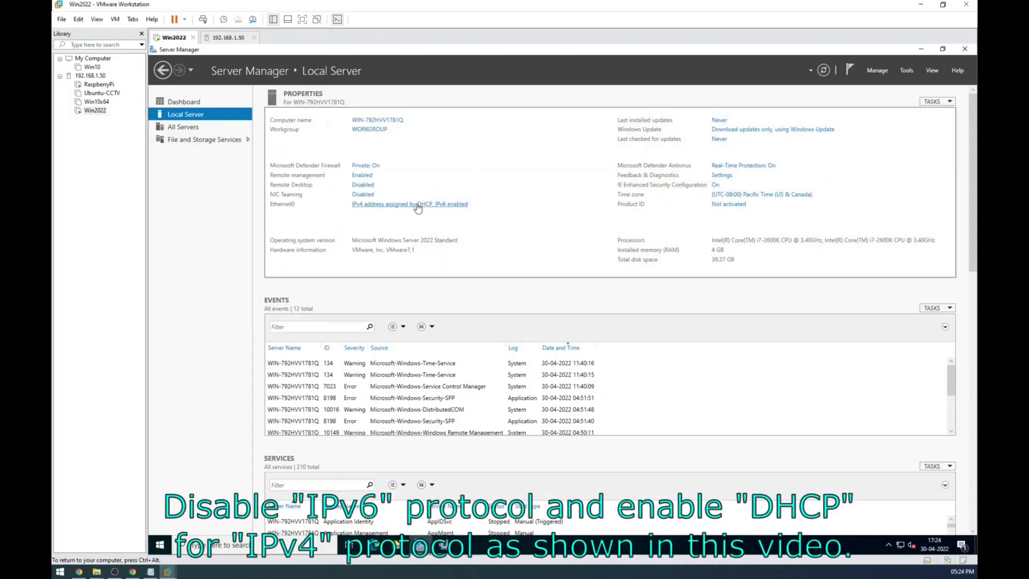
Step: Disable IPv6 on Ethernet0, confirming IPv4 stays on automatic addressing
click(461, 198)
click(343, 206)
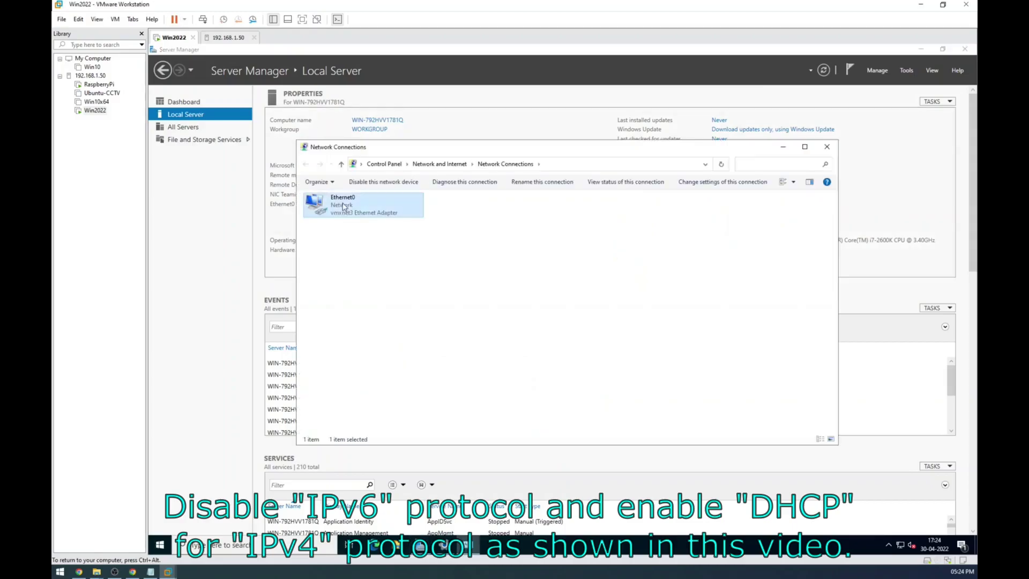
right_click(343, 206)
click(364, 298)
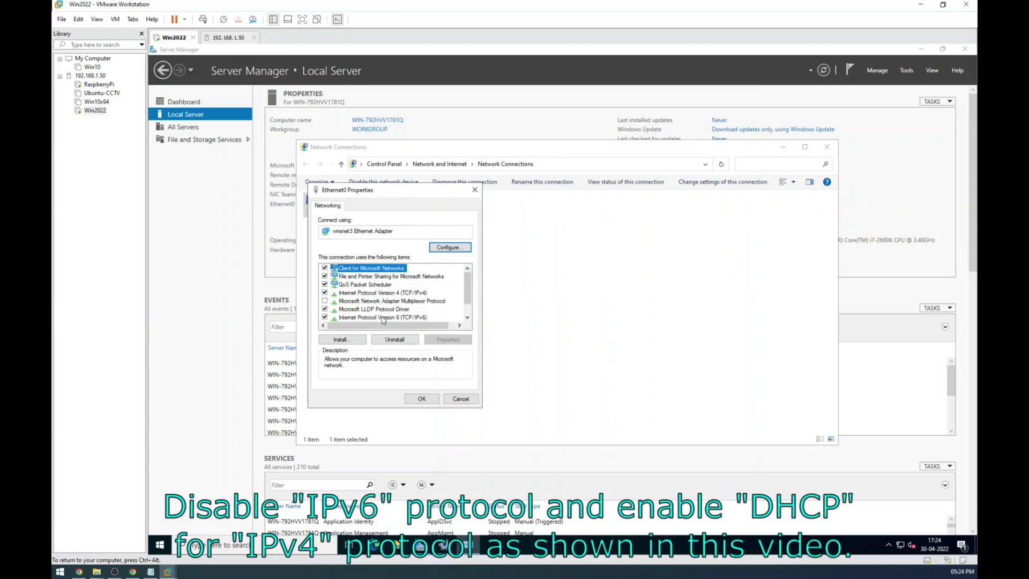
click(391, 318)
click(324, 318)
click(387, 294)
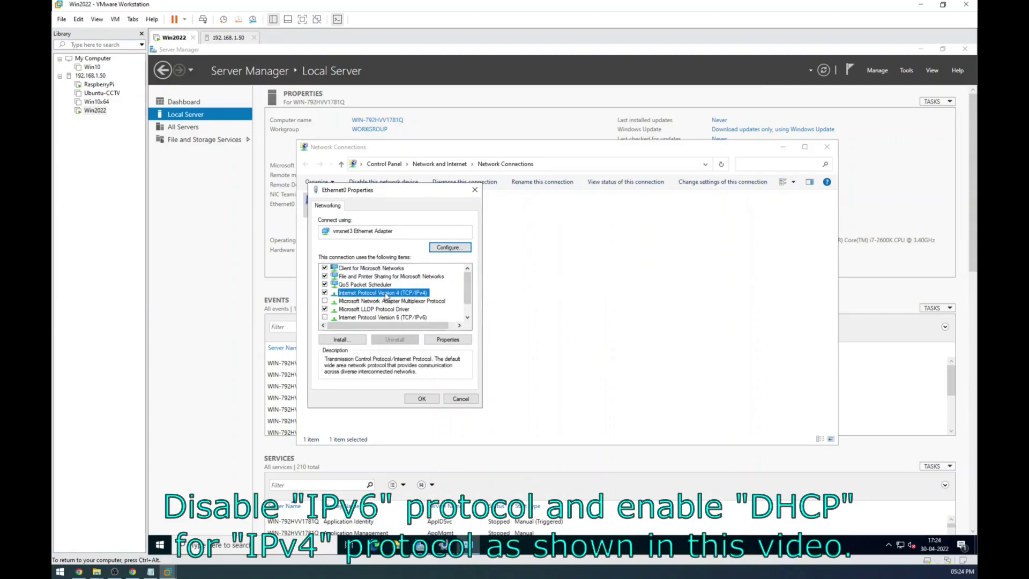
click(448, 340)
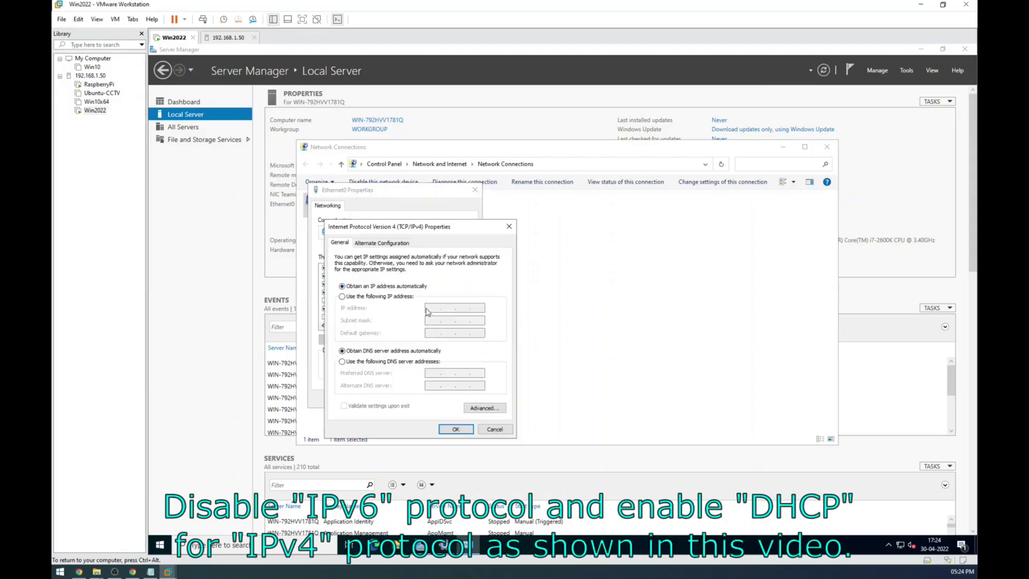
click(493, 431)
click(429, 399)
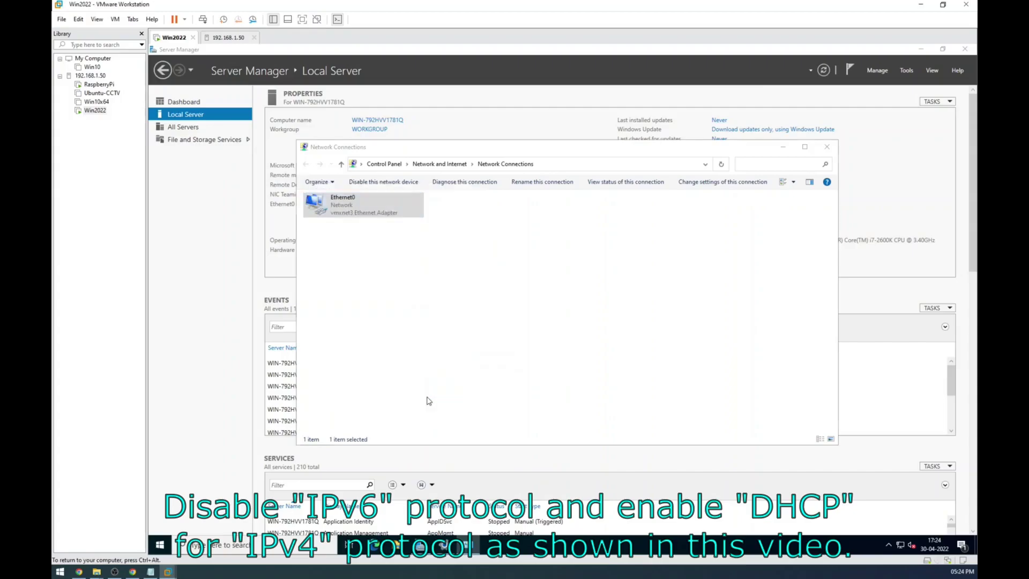
click(827, 146)
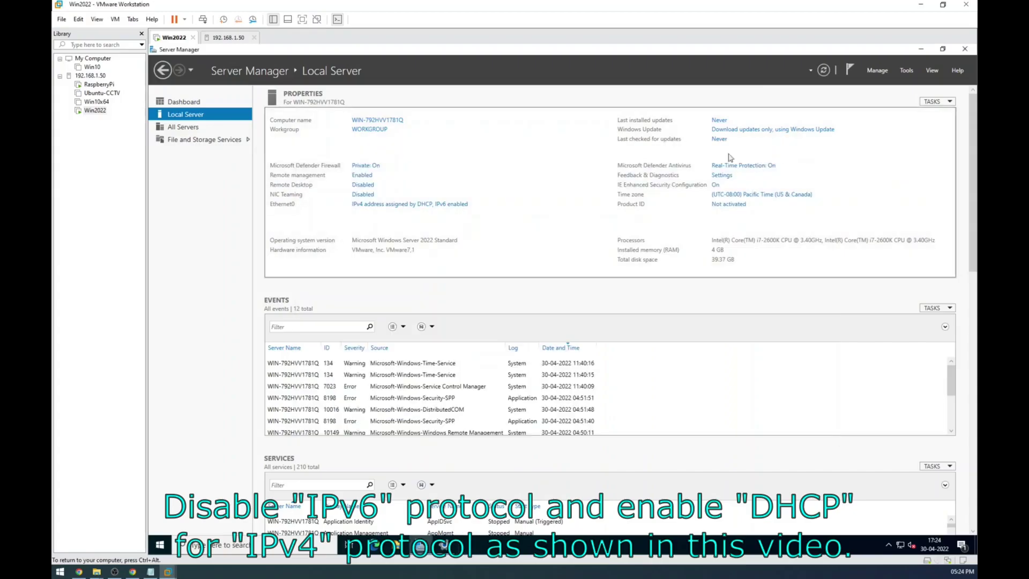
Step: Refresh Local Server properties and tick 'Do not start Server Manager automatically at logon'
click(823, 71)
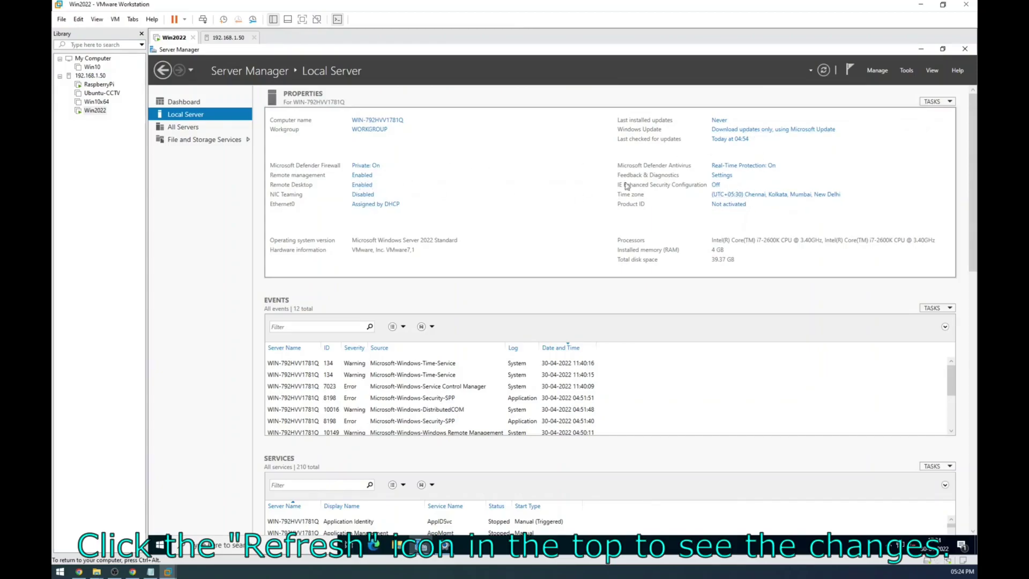
click(877, 70)
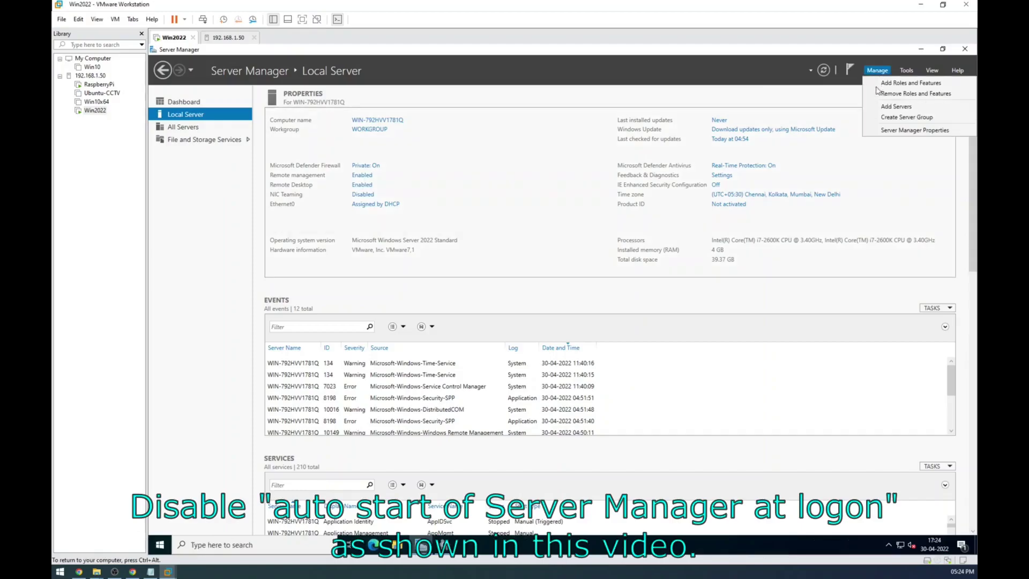
click(884, 133)
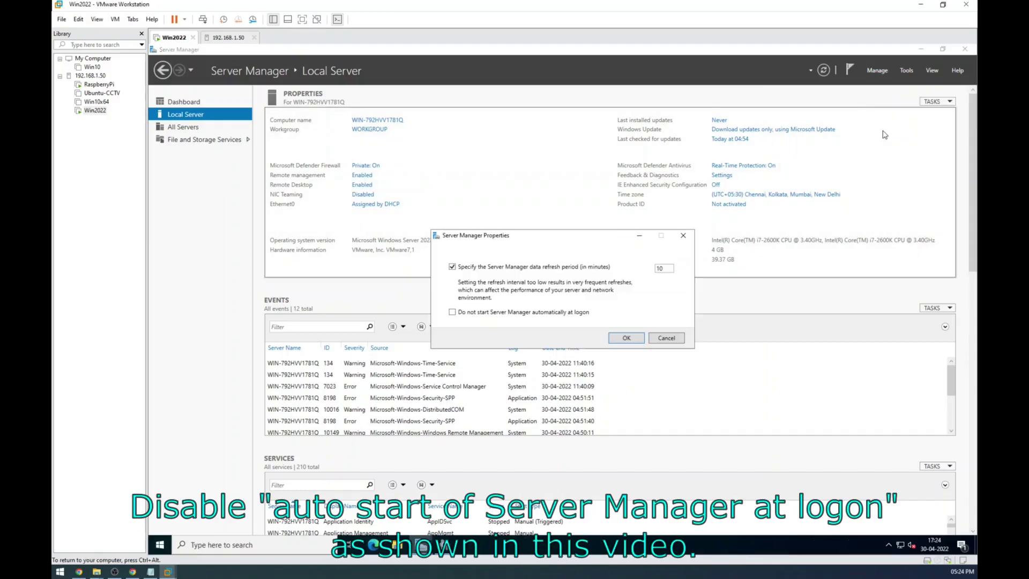
click(453, 312)
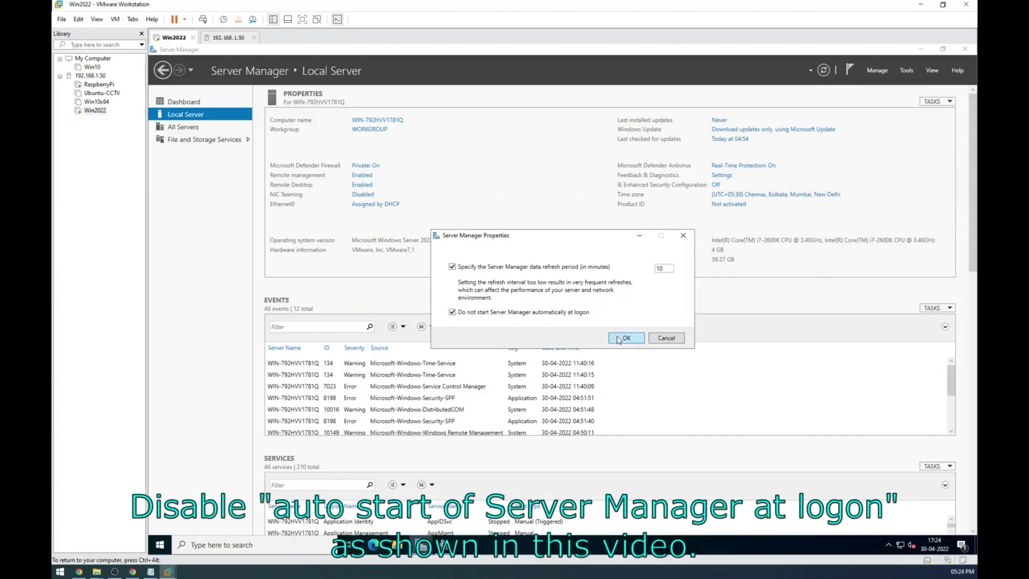
click(618, 338)
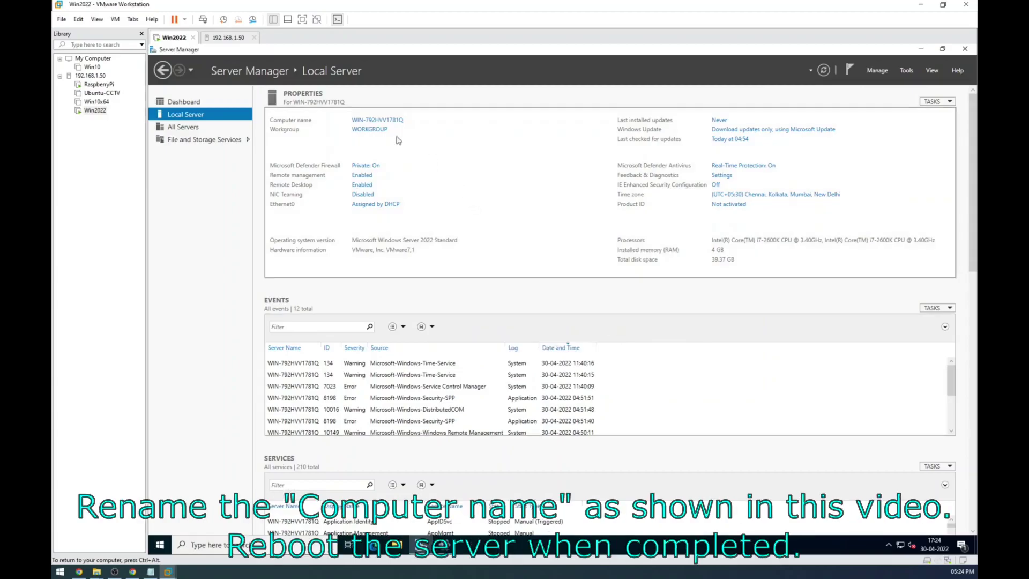
Step: Change the computer name to Win2022 and restart the server now
click(388, 121)
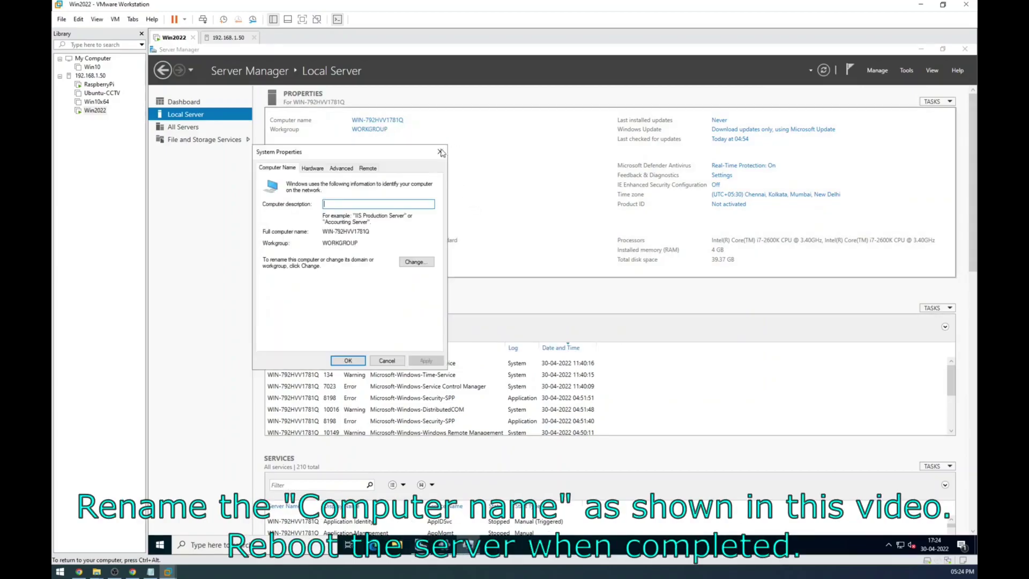
click(411, 263)
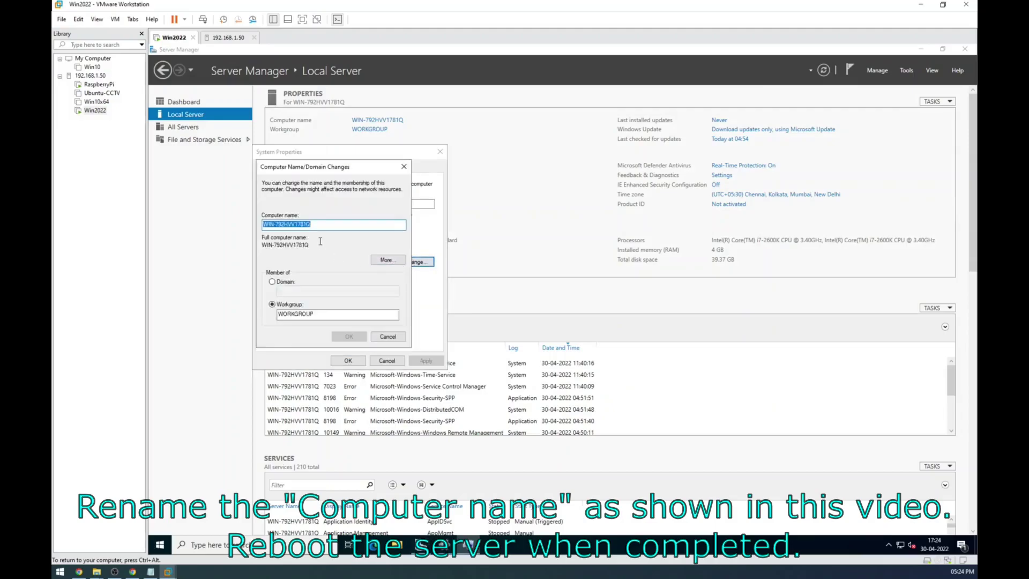
text(Win2022)
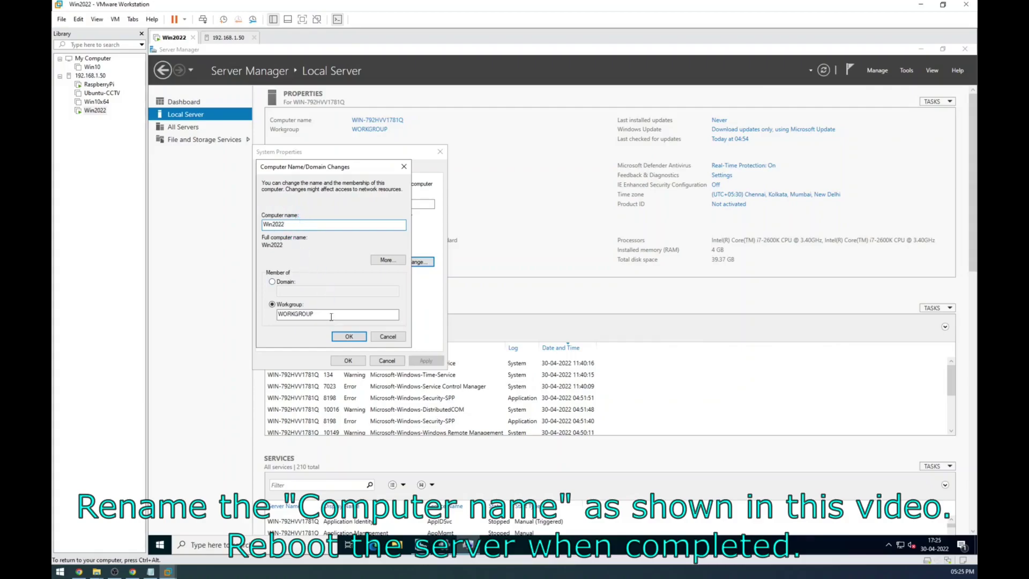
click(345, 336)
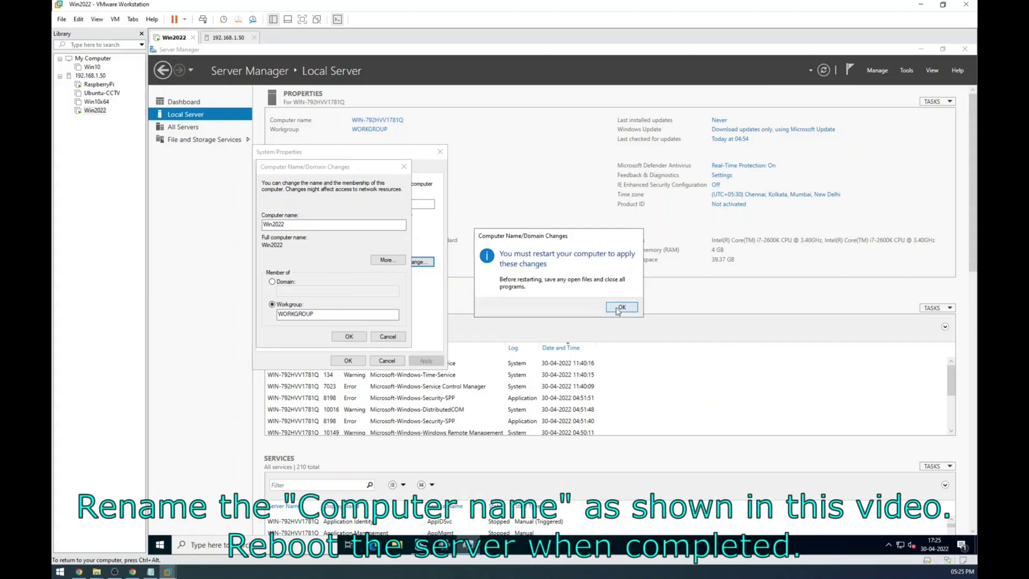
click(621, 307)
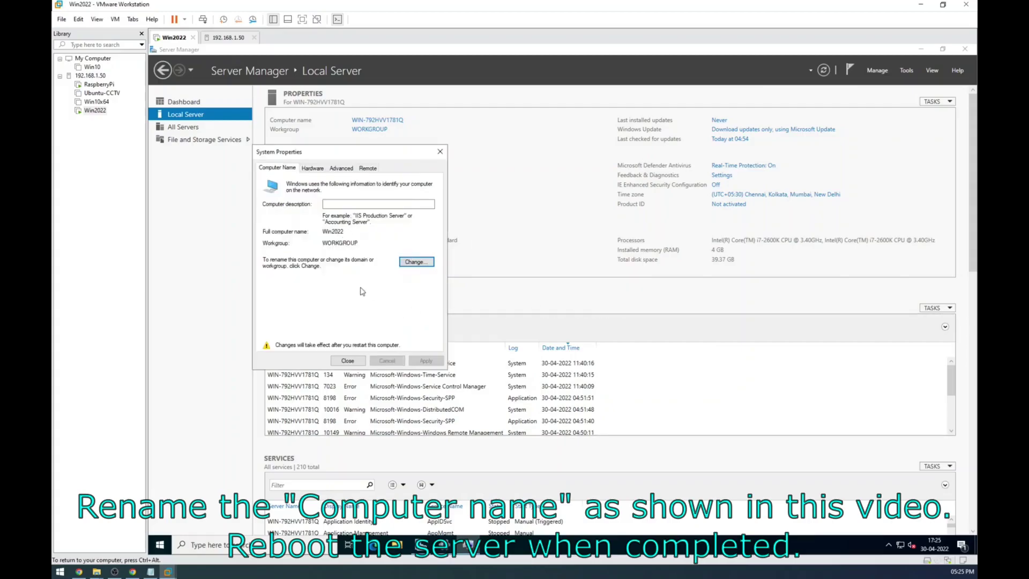
click(347, 360)
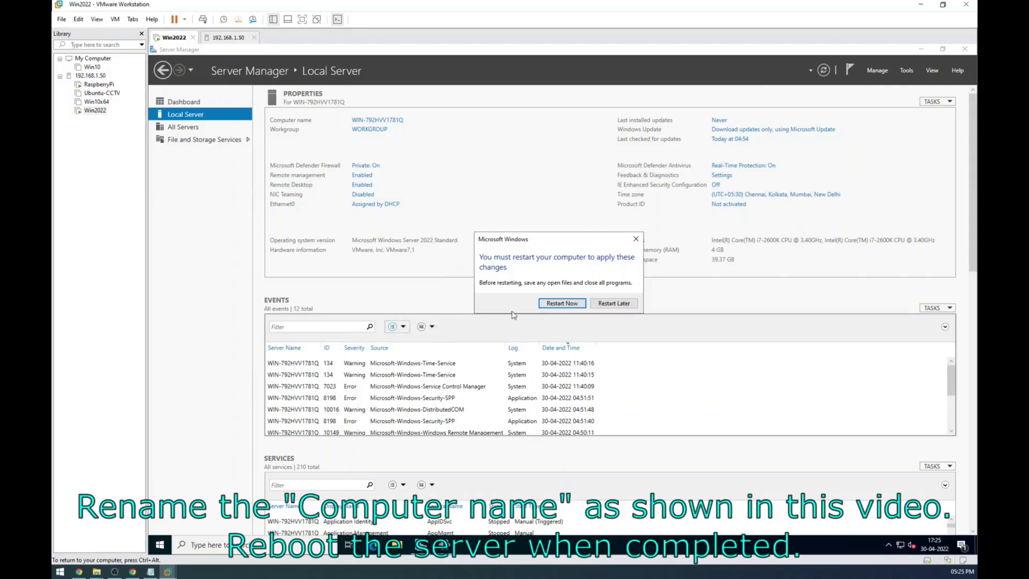
click(561, 303)
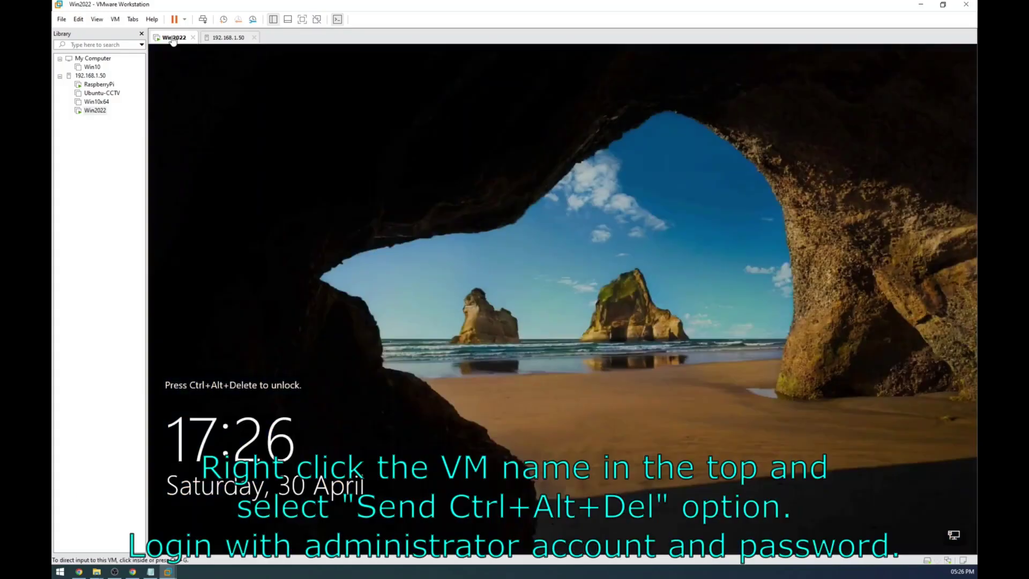
Step: Send Ctrl+Alt+Del to Win2022 and sign in as Administrator with the account password
right_click(172, 37)
click(203, 92)
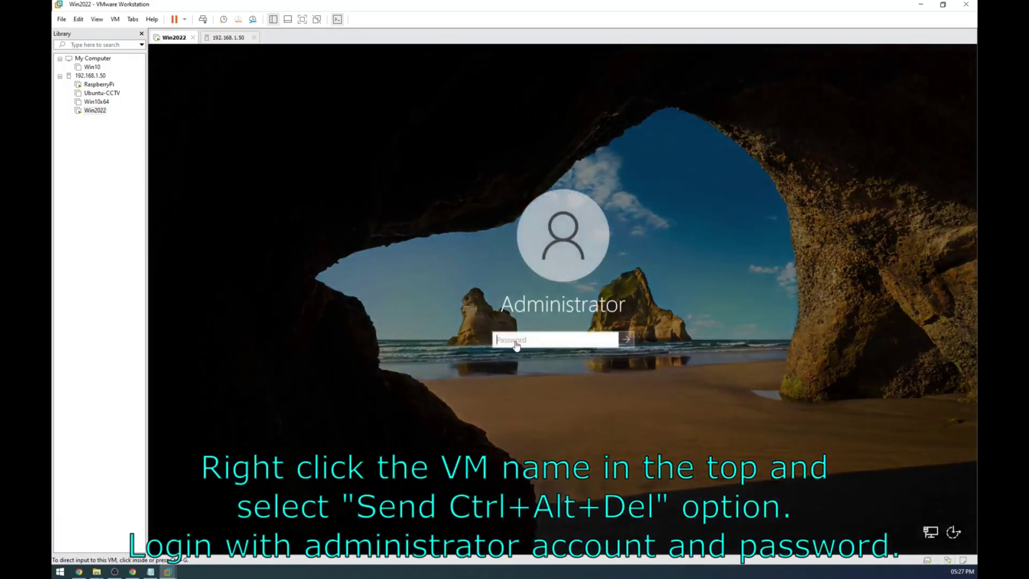
click(520, 342)
text(P)
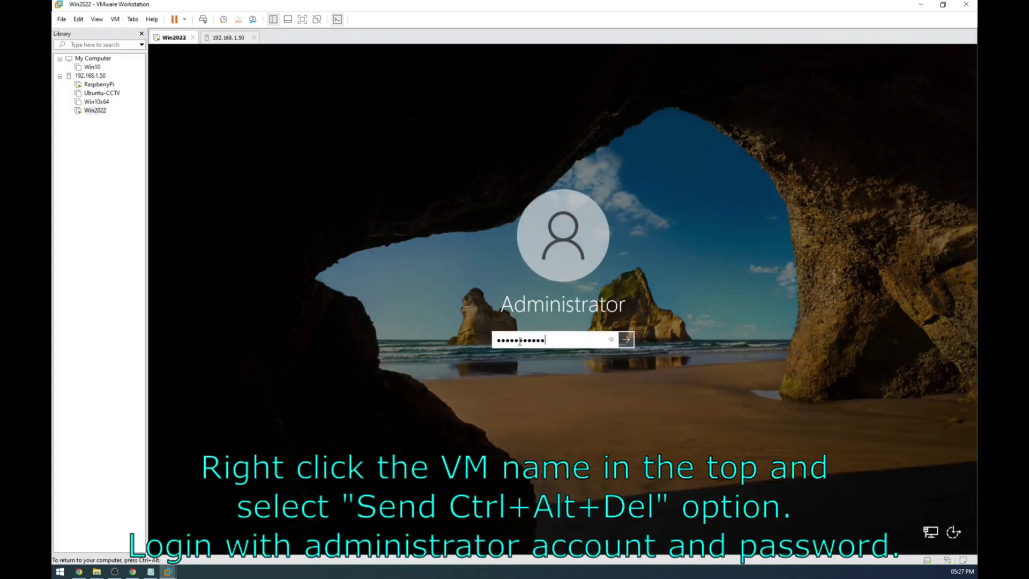
key(Return)
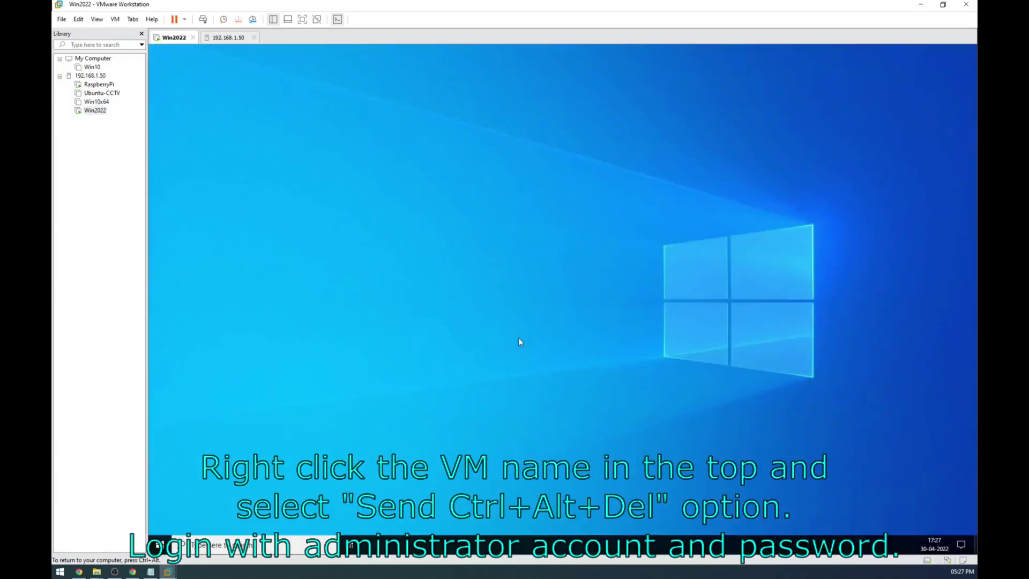
click(160, 545)
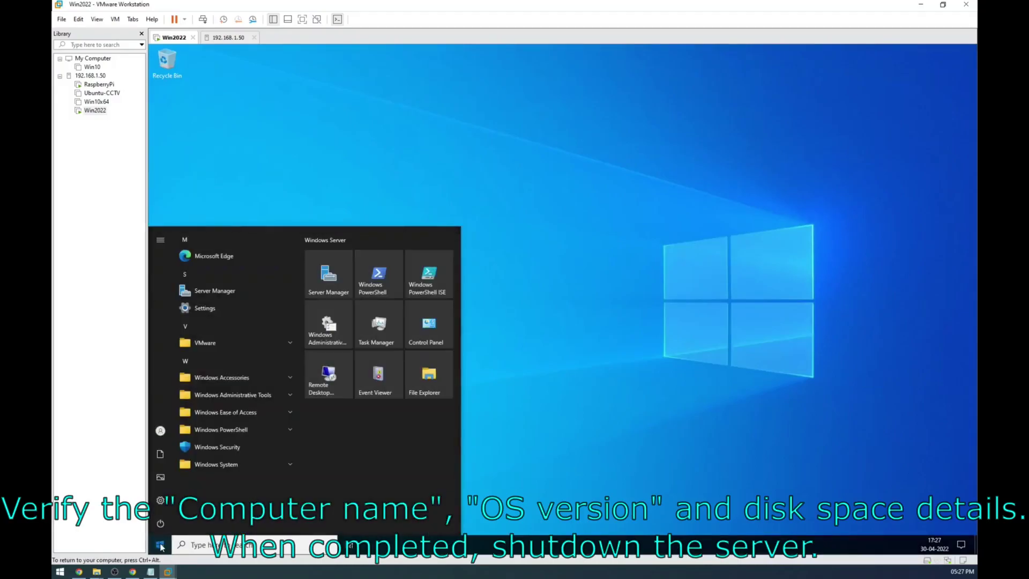
click(583, 384)
key(super+e)
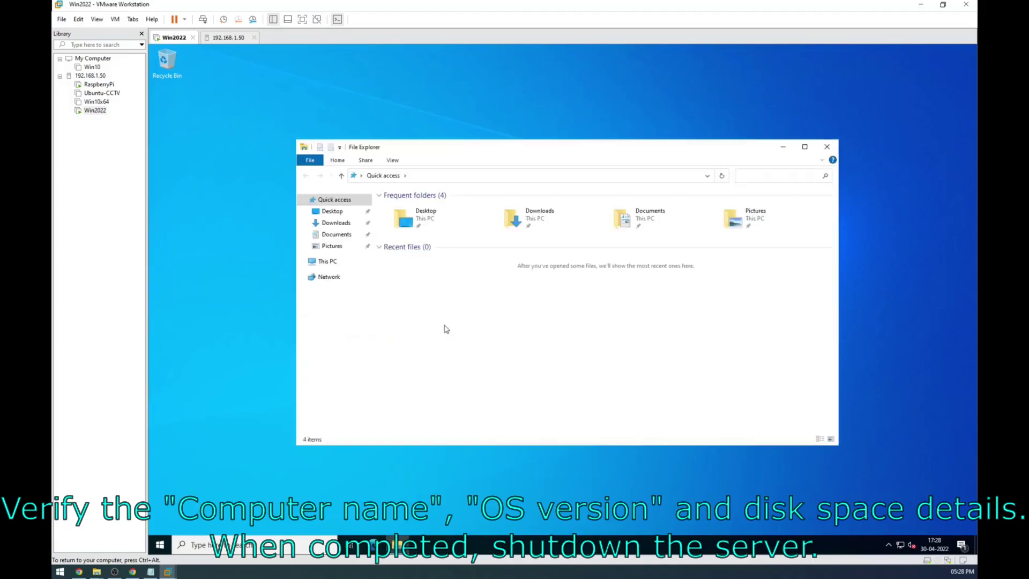
right_click(330, 262)
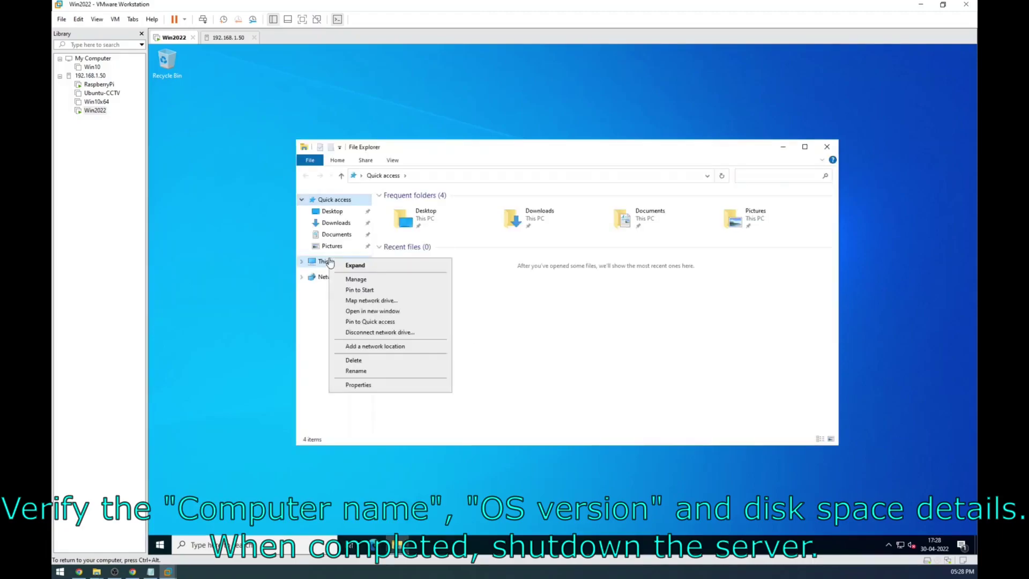
click(397, 390)
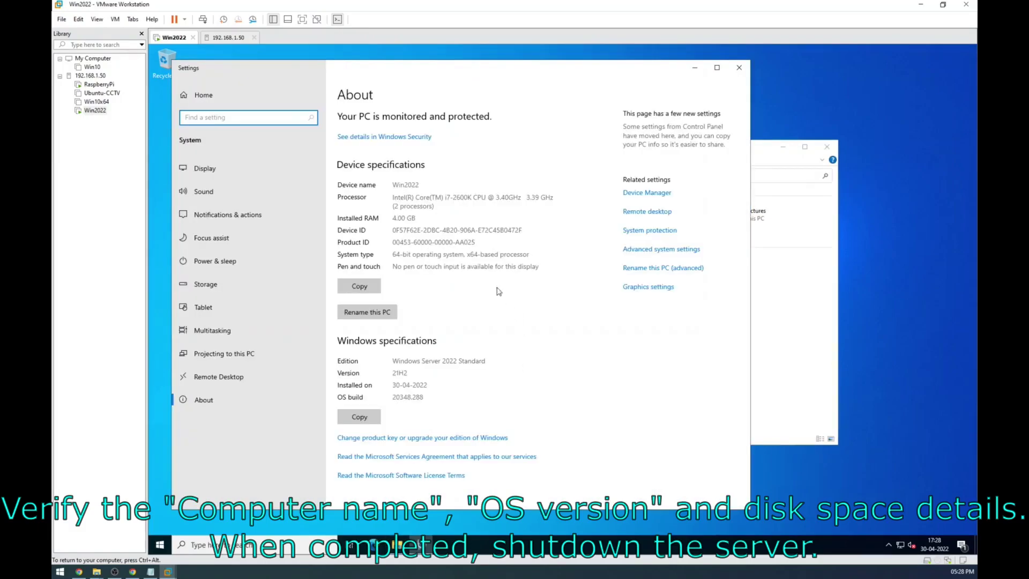
double_click(405, 186)
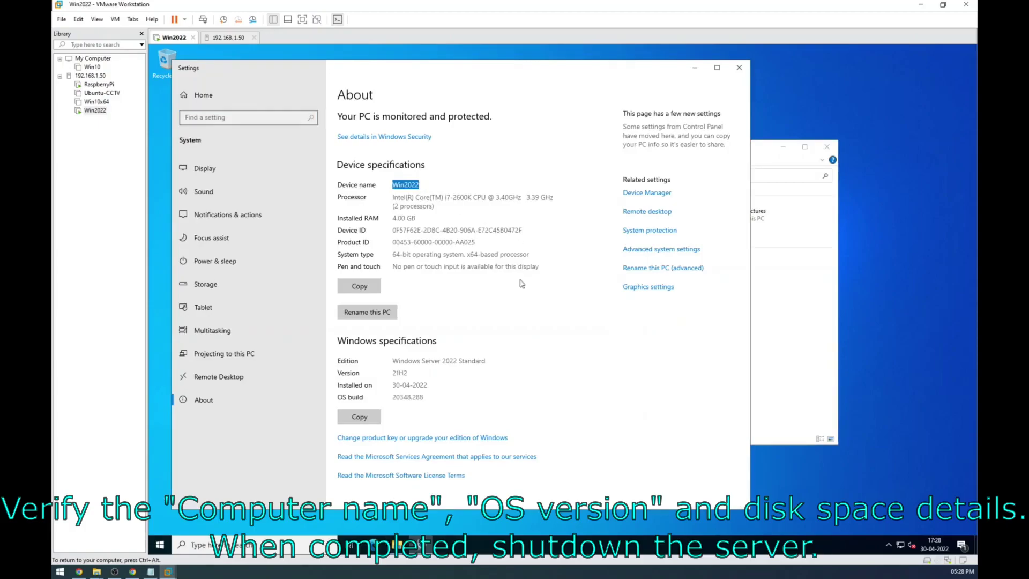
drag(396, 359, 499, 379)
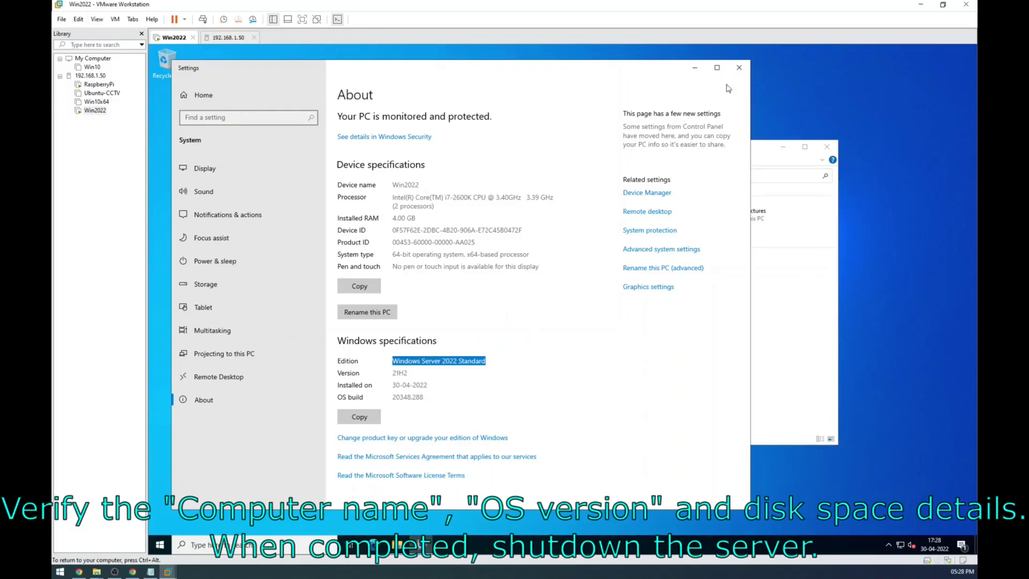
click(739, 68)
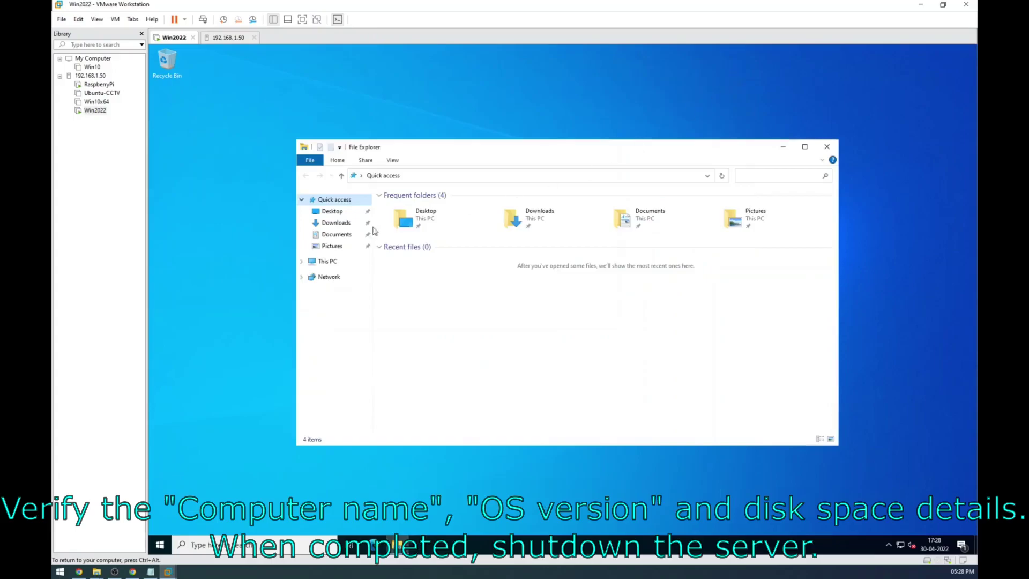
click(319, 265)
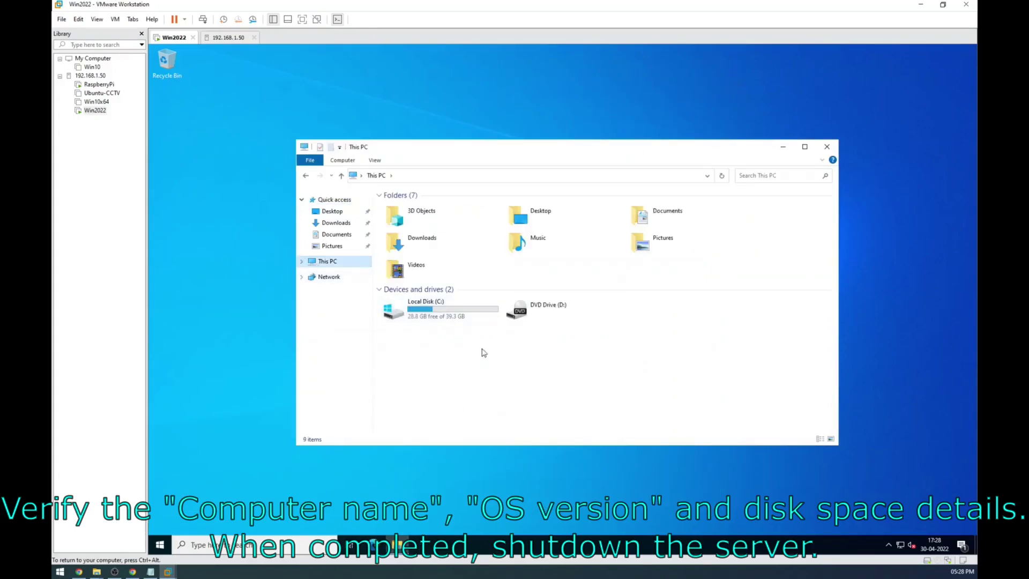
click(446, 315)
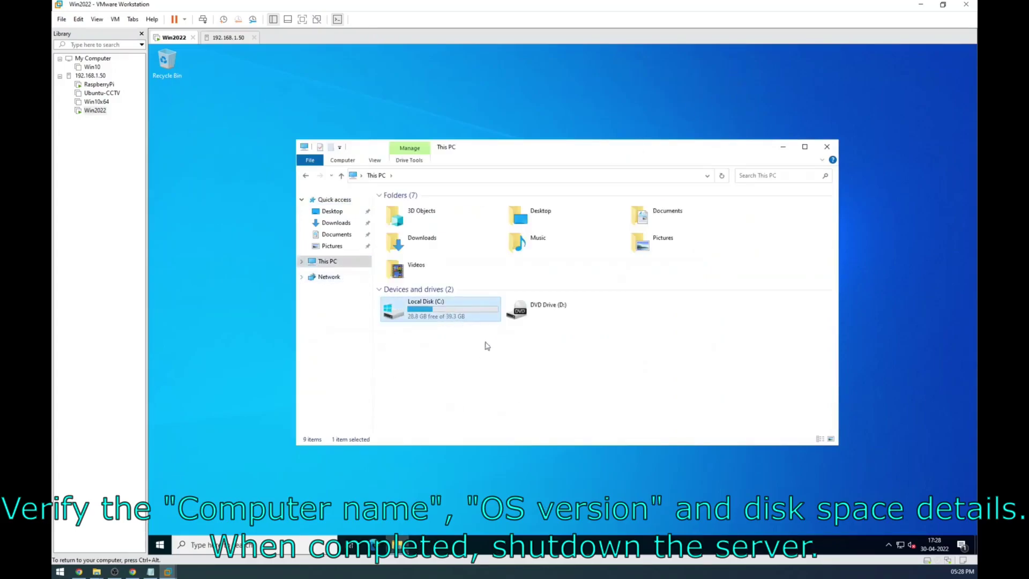
click(827, 146)
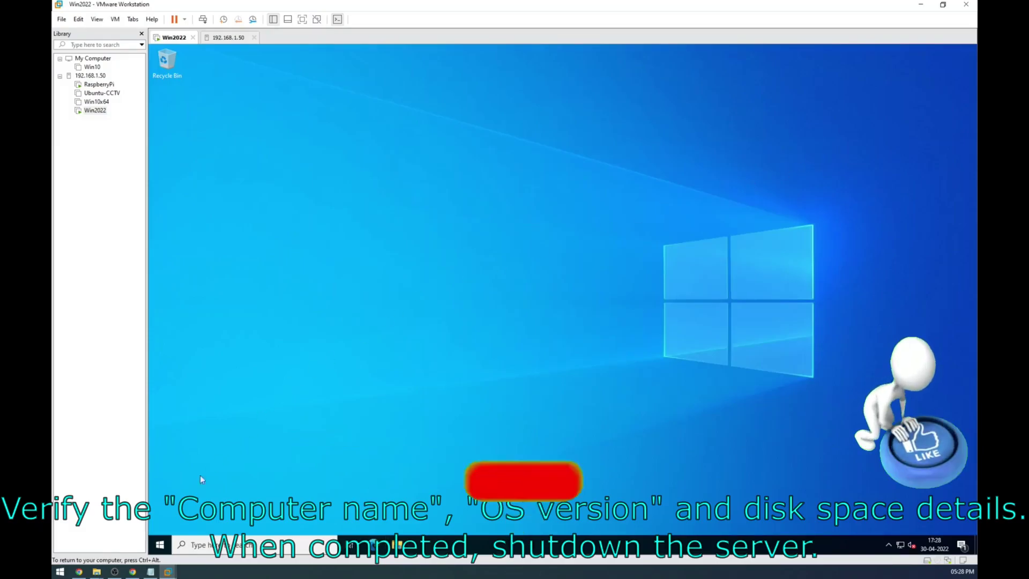
Step: Shut down the Win2022 guest from the Start menu with reason Other (Unplanned)
click(159, 545)
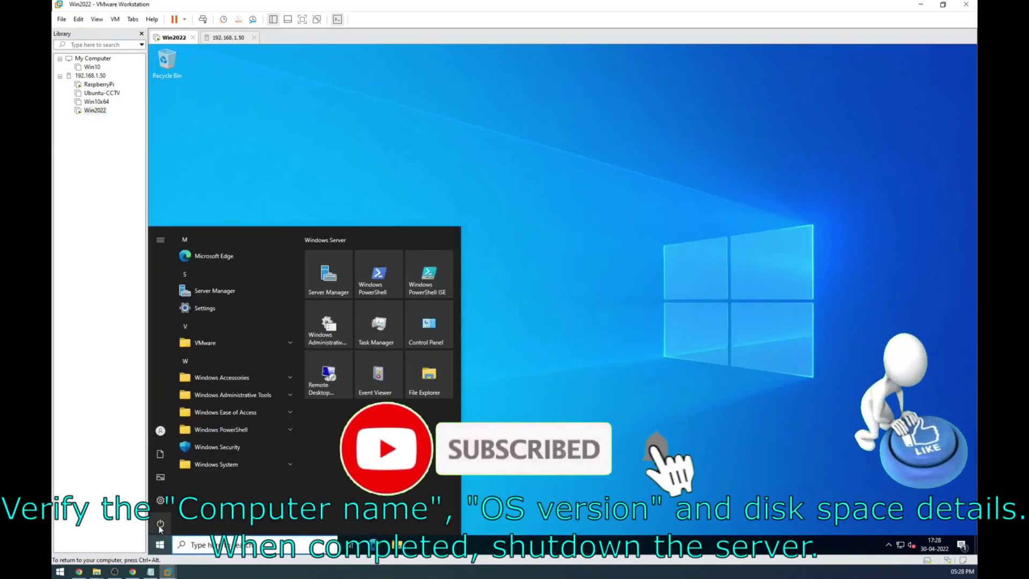
click(184, 524)
click(182, 484)
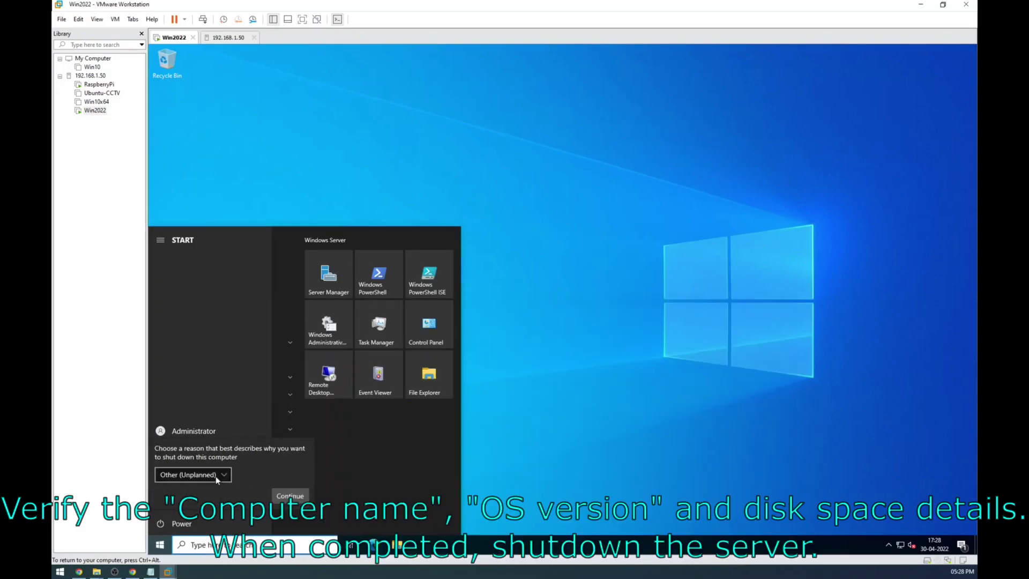
click(274, 497)
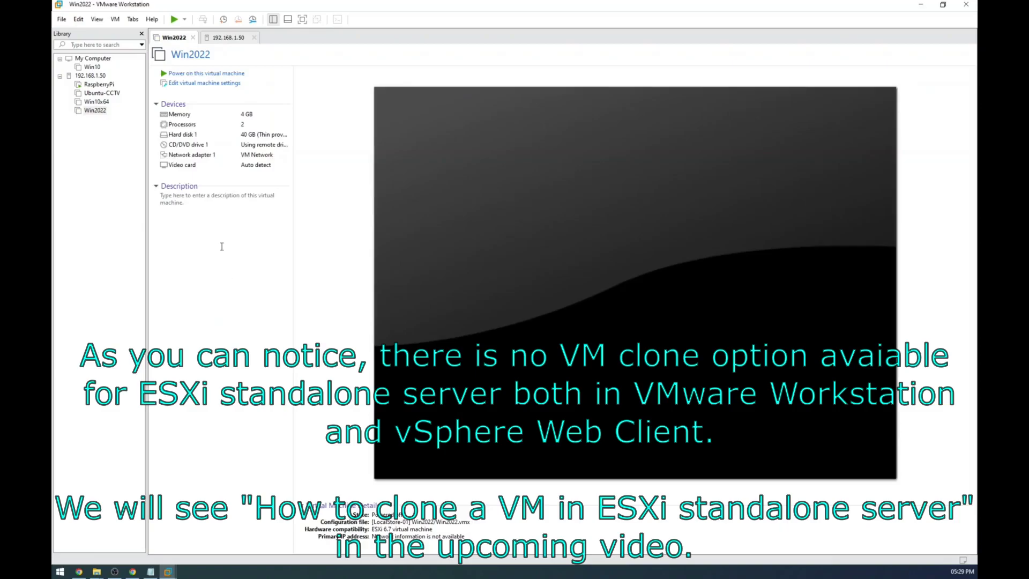
Step: Attempt Manage > Clone on the Win2022 VM, then cancel after the remote-VM warning
right_click(93, 112)
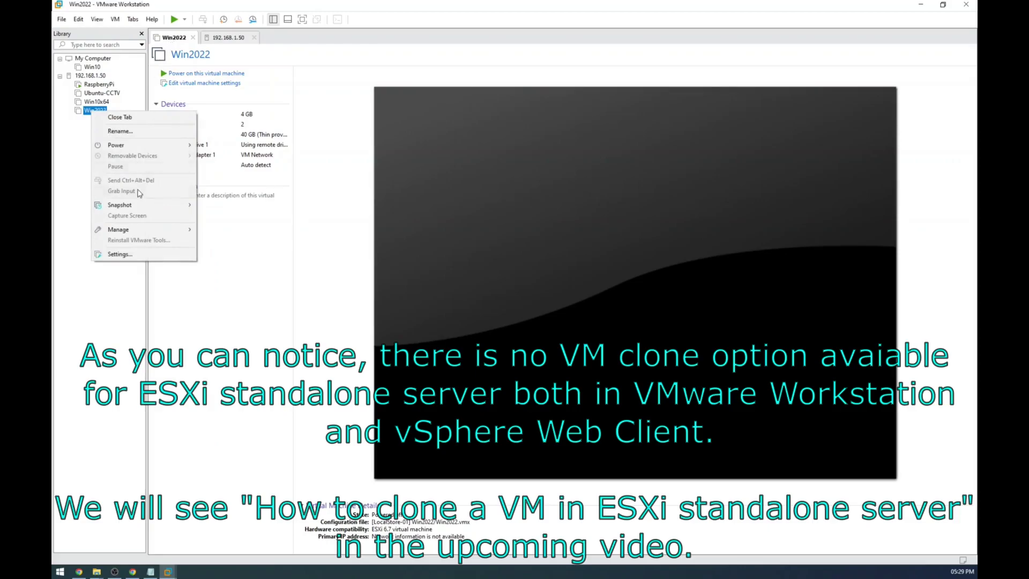
mouse_move(130, 237)
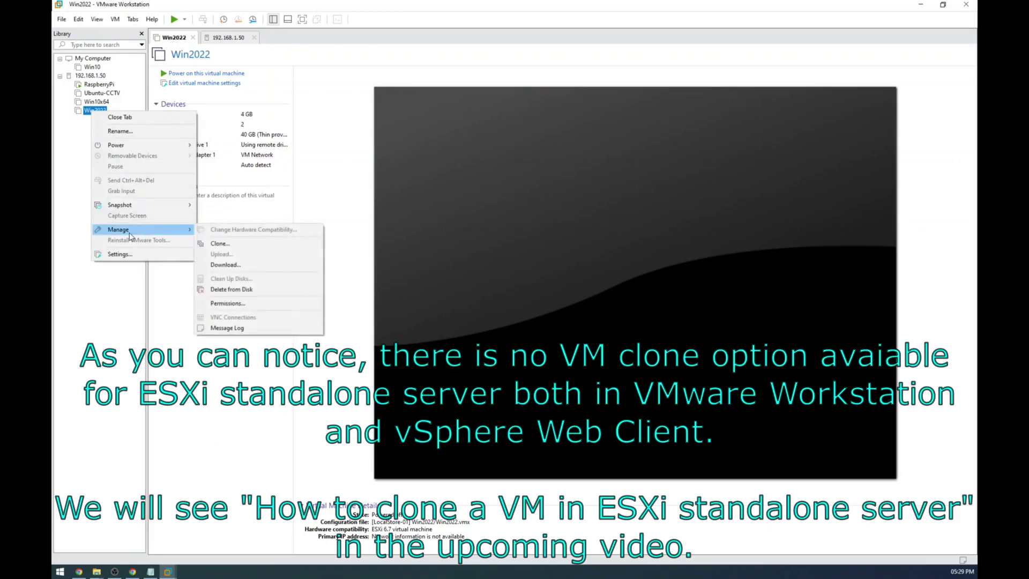
click(218, 245)
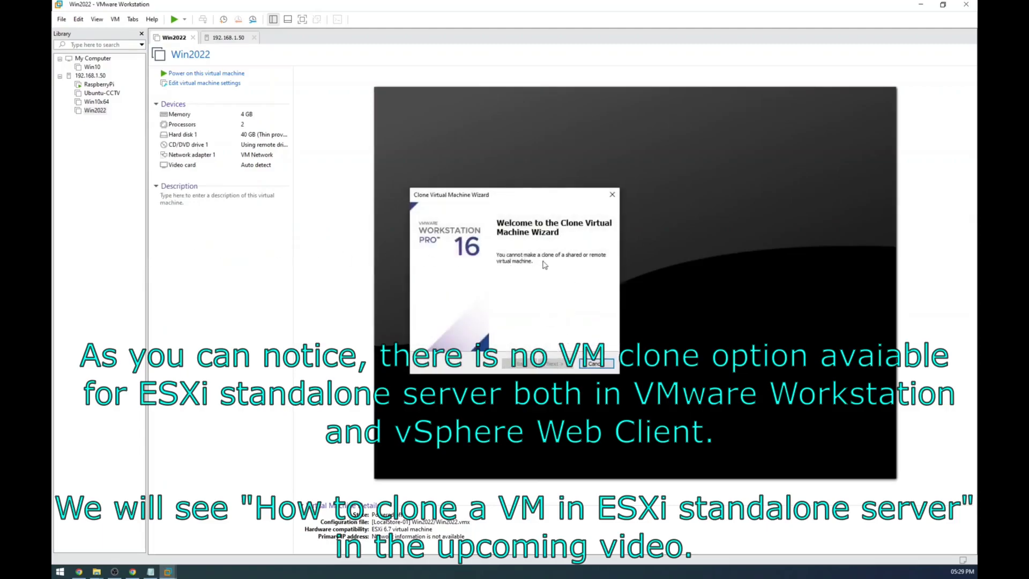
click(593, 364)
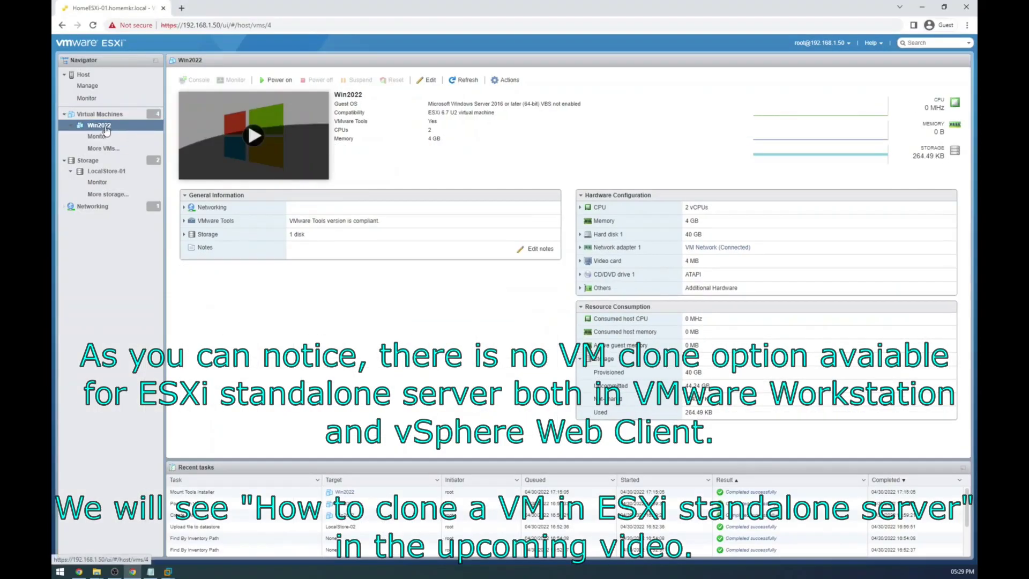
right_click(104, 125)
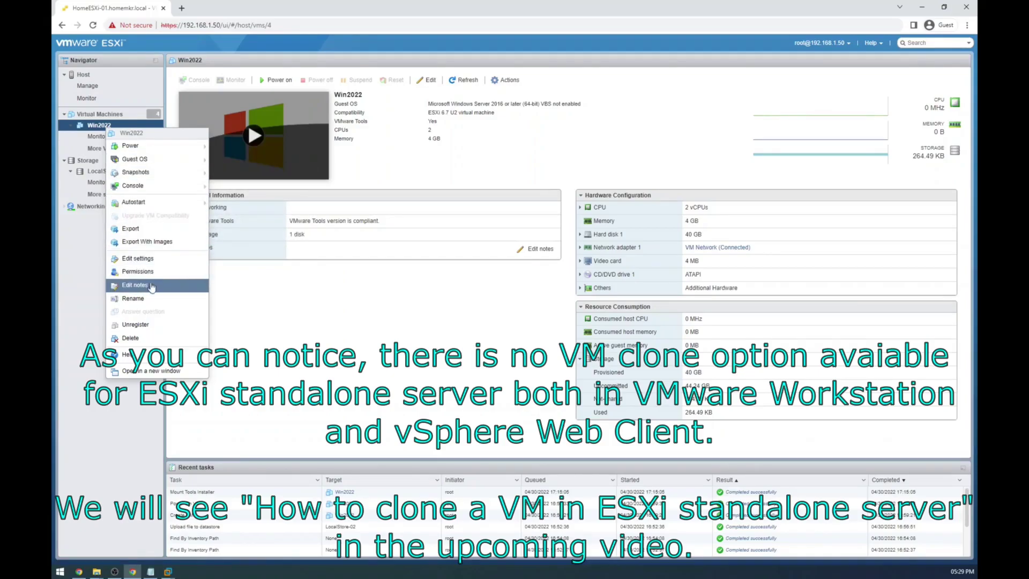
click(82, 288)
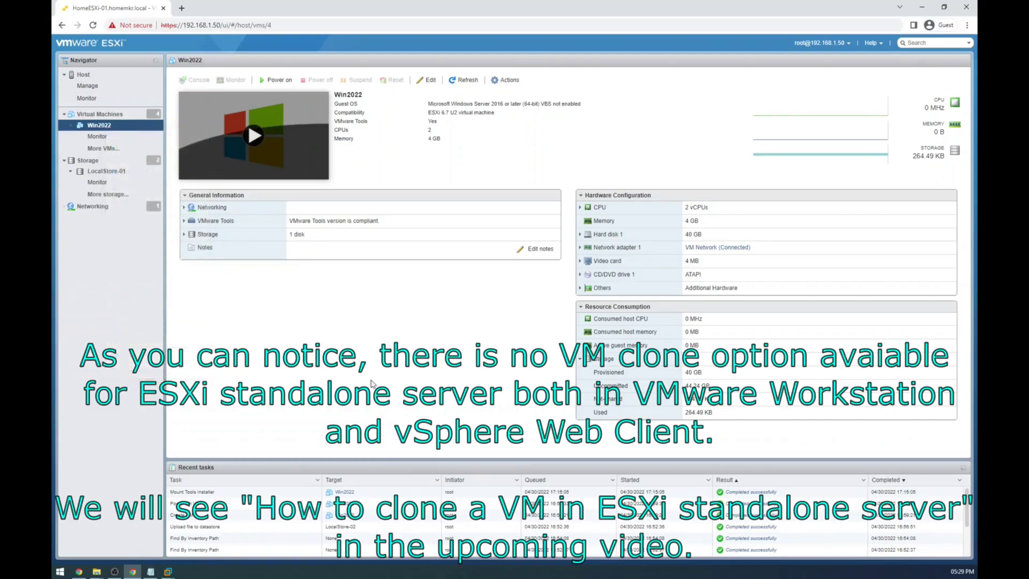